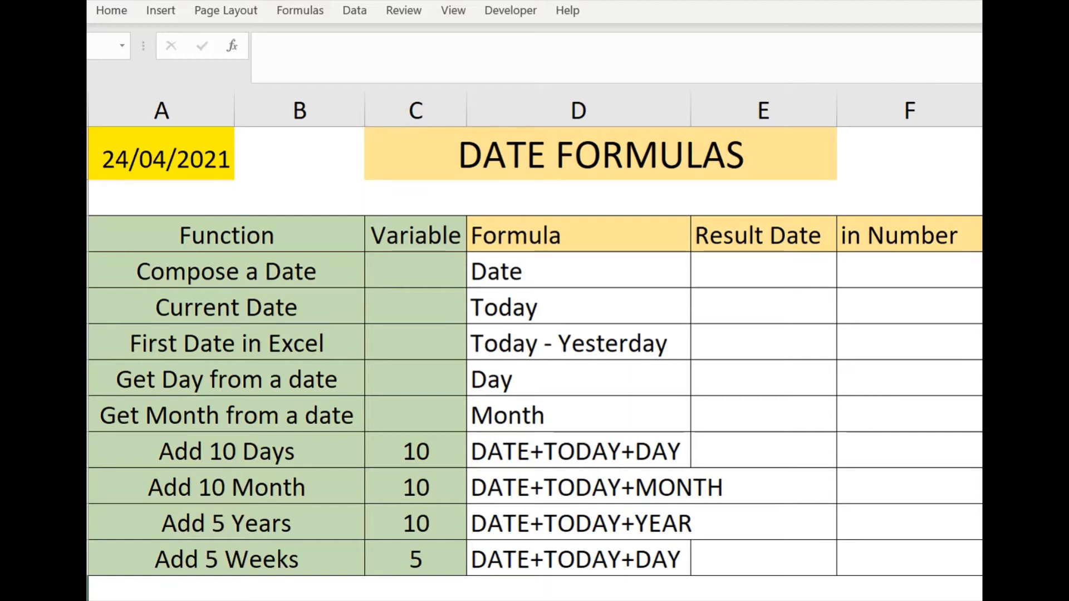
- Apply the Number format to the yellow date cell in column A to show its serial number
{"action": "left_click", "coordinate": [201, 169]}
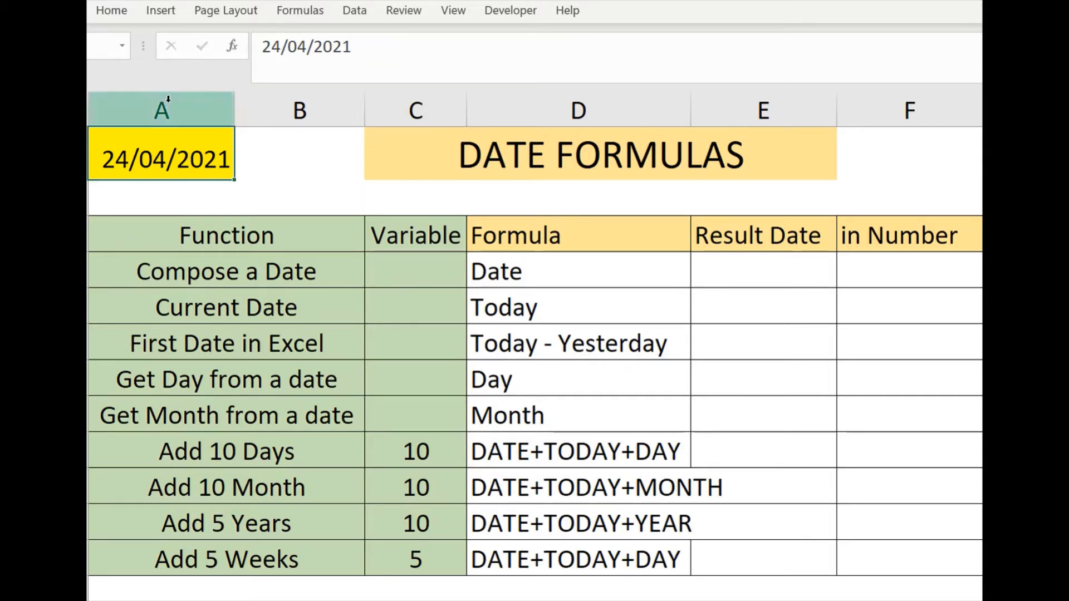
{"action": "left_click", "coordinate": [114, 17]}
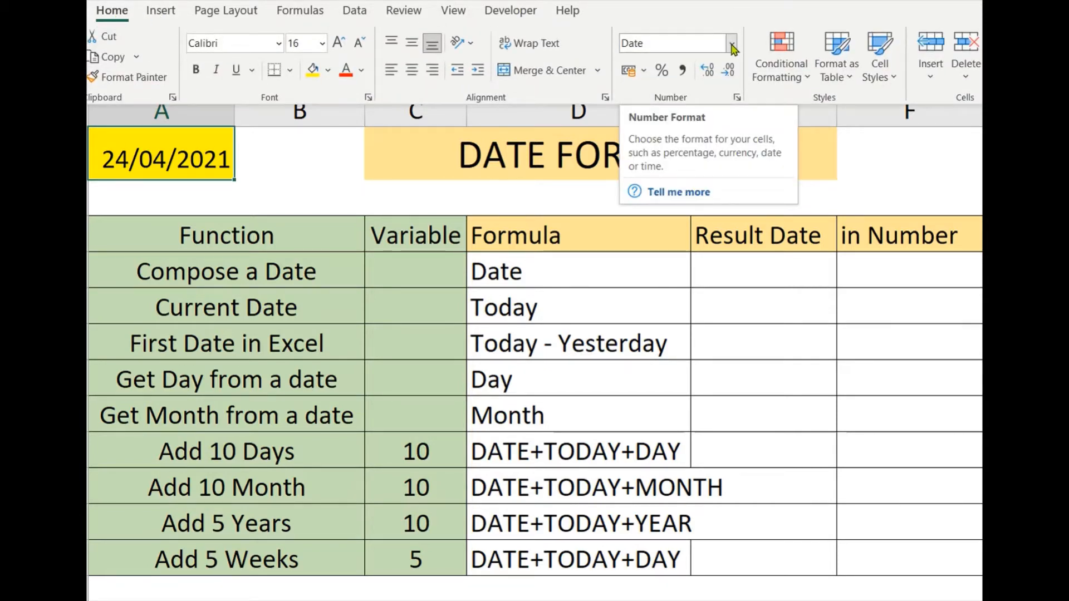
{"action": "left_click", "coordinate": [732, 44]}
{"action": "left_click", "coordinate": [732, 45]}
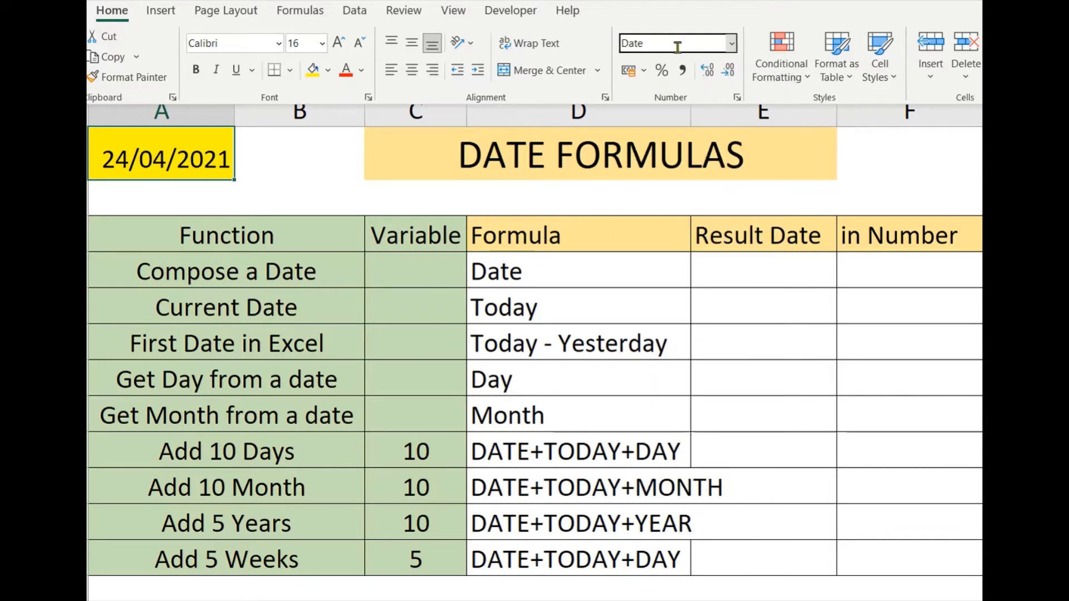
{"action": "left_click", "coordinate": [733, 47]}
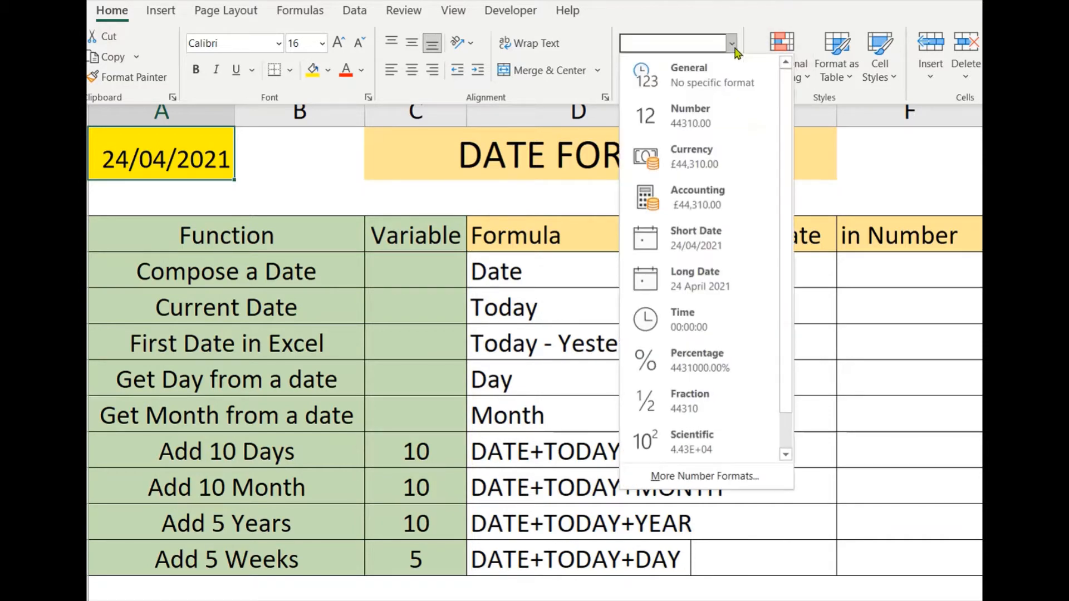
{"action": "left_click", "coordinate": [715, 126]}
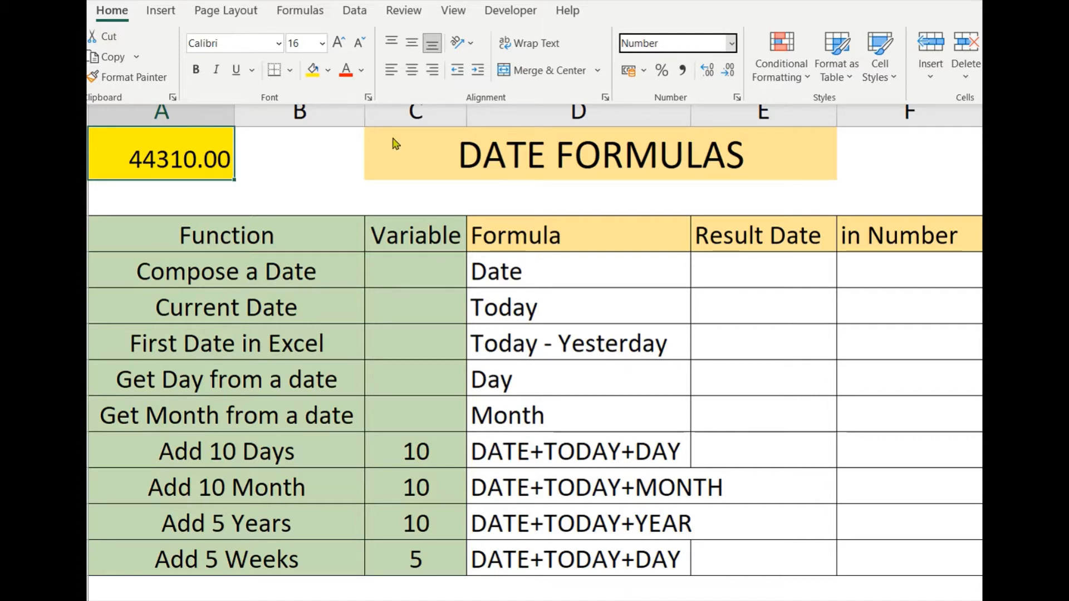
- Set the yellow date cell in column A to the Short Date format and collapse the ribbon
{"action": "left_click", "coordinate": [733, 45]}
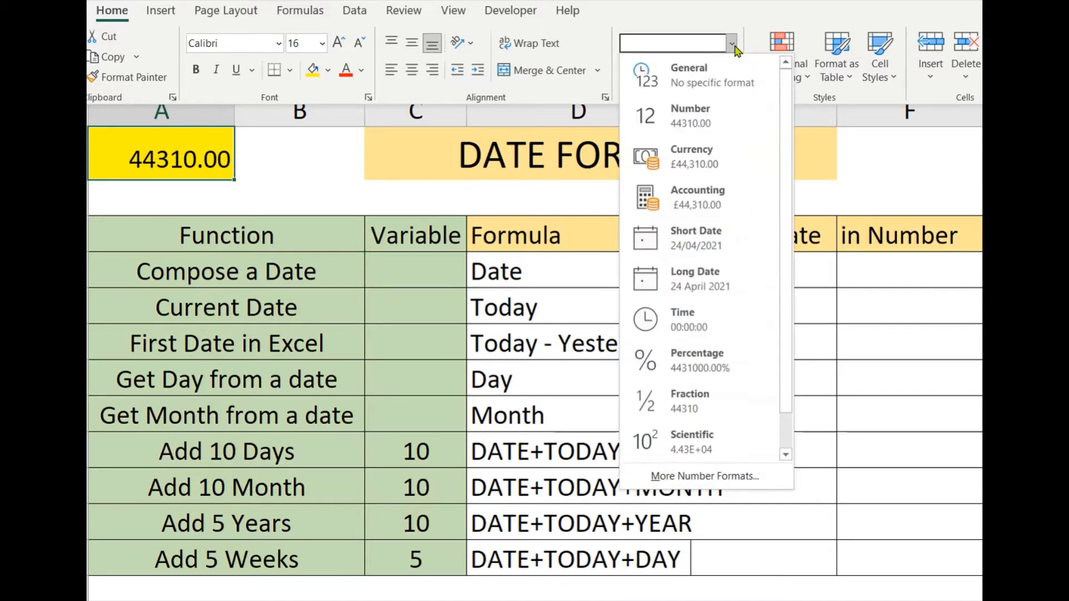
{"action": "left_click", "coordinate": [718, 239]}
{"action": "key", "text": "ctrl+F1"}
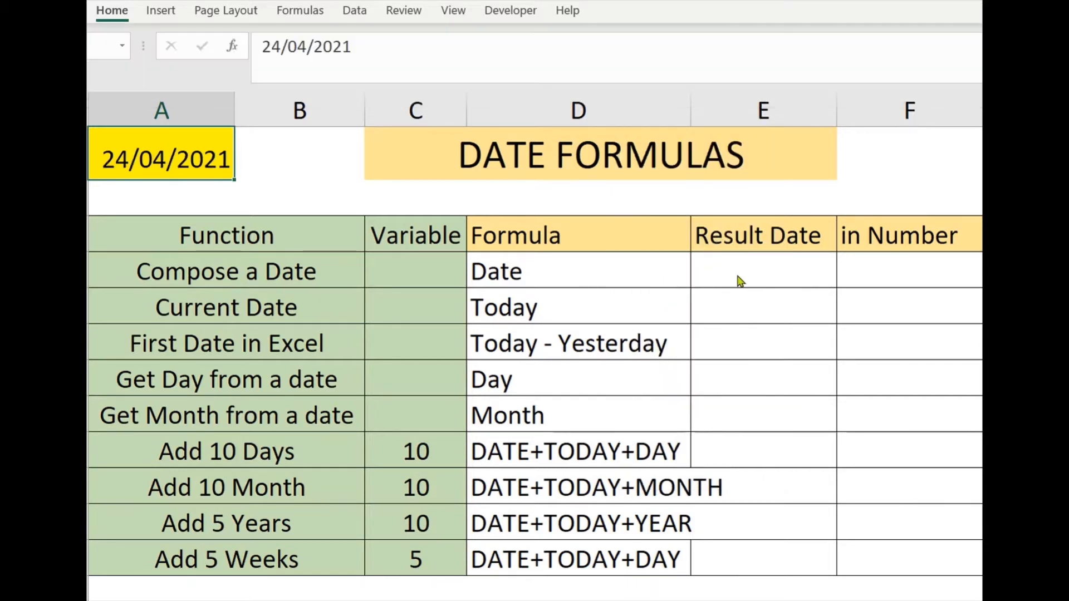
- Enter the formula =DATE("2021","04","01") as the Result Date of the Compose a Date row
{"action": "left_click", "coordinate": [737, 276]}
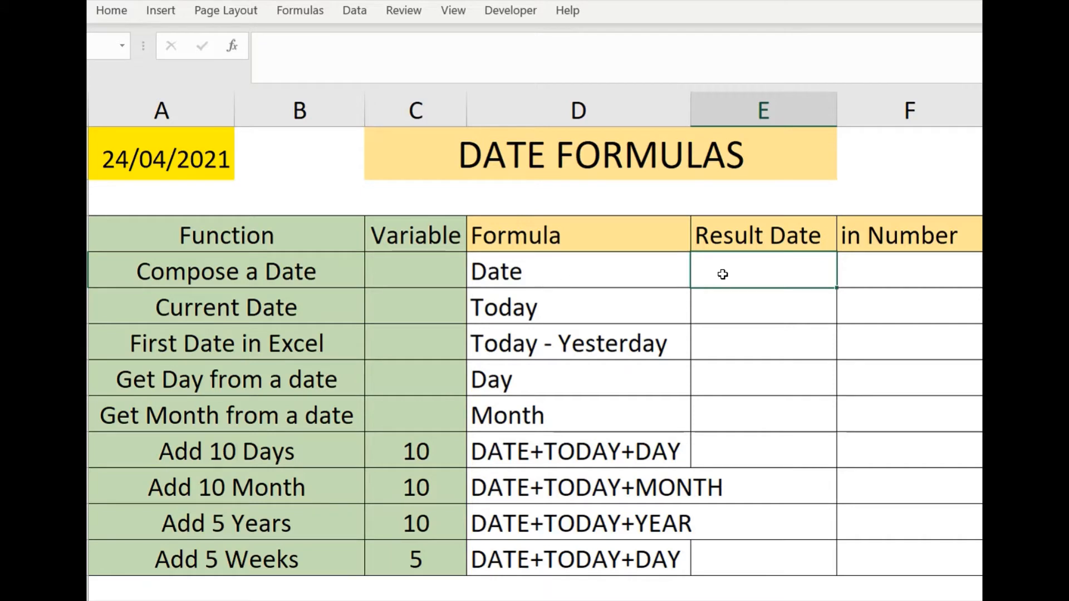
{"action": "left_click", "coordinate": [557, 64]}
{"action": "type", "text": "=DATE("}
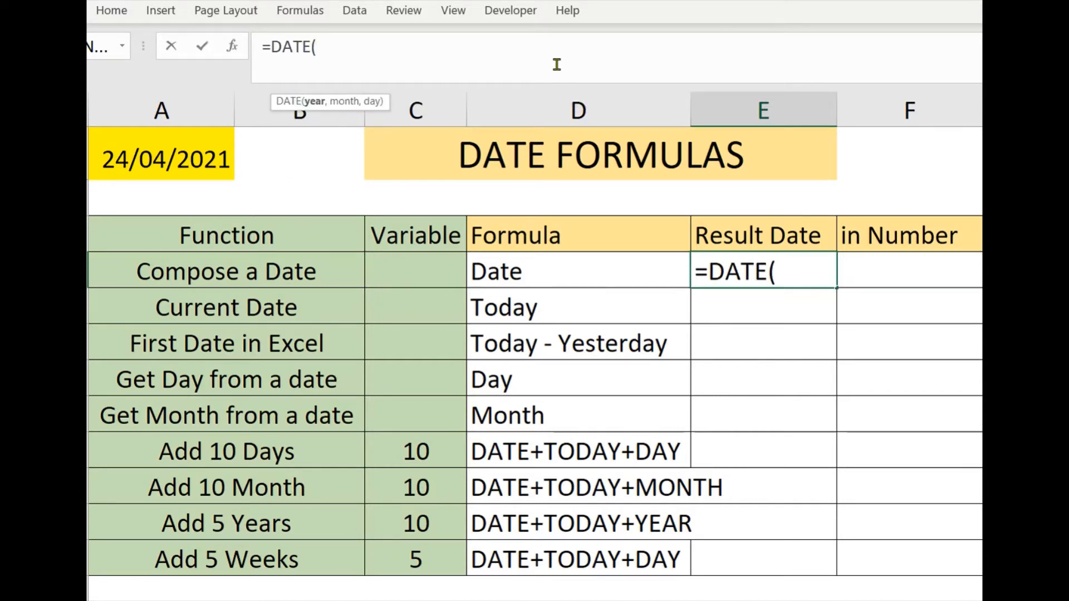
{"action": "type", "text": "\"20"}
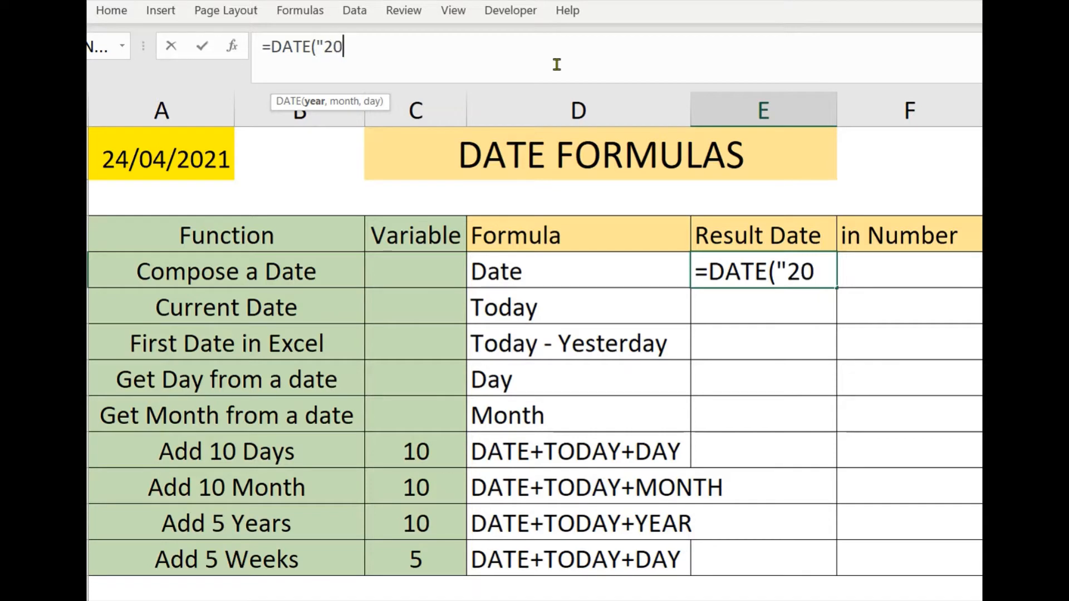
{"action": "type", "text": "21\""}
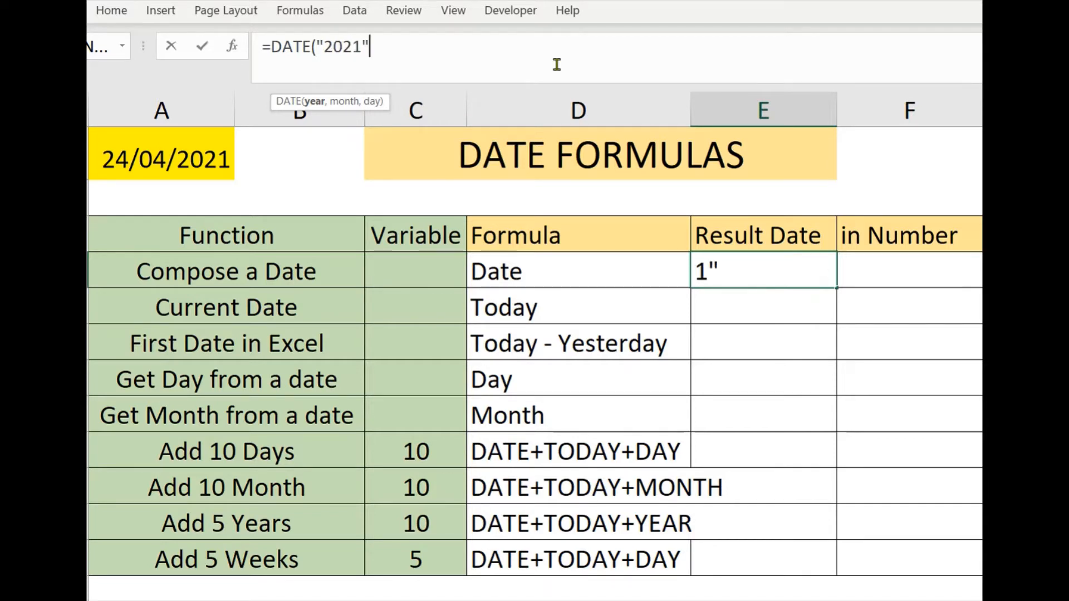
{"action": "type", "text": ","}
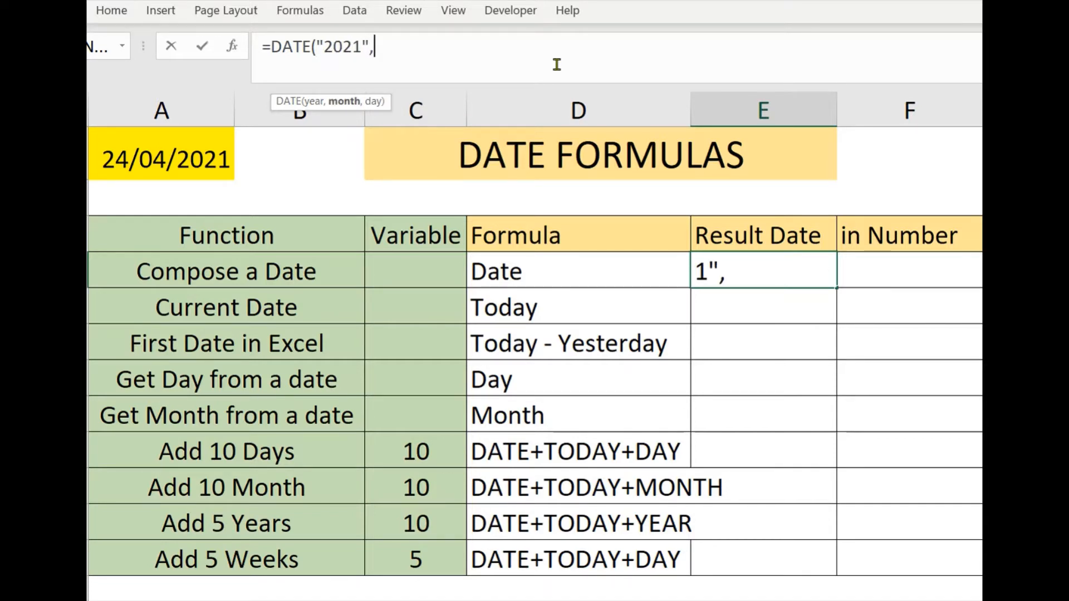
{"action": "type", "text": "\"04\","}
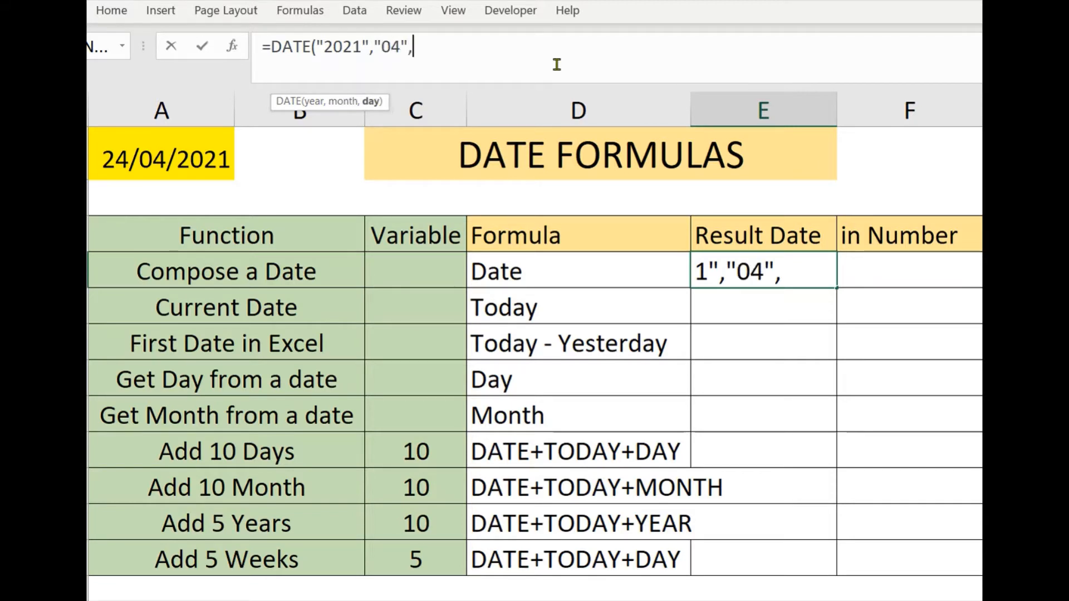
{"action": "type", "text": "\"01\")"}
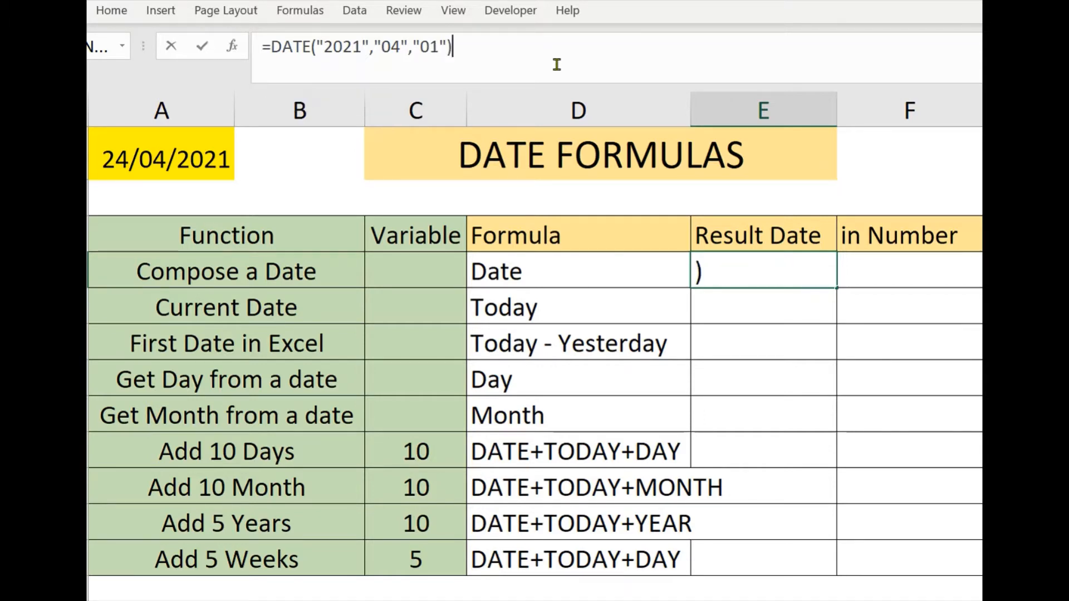
{"action": "key", "text": "Tab"}
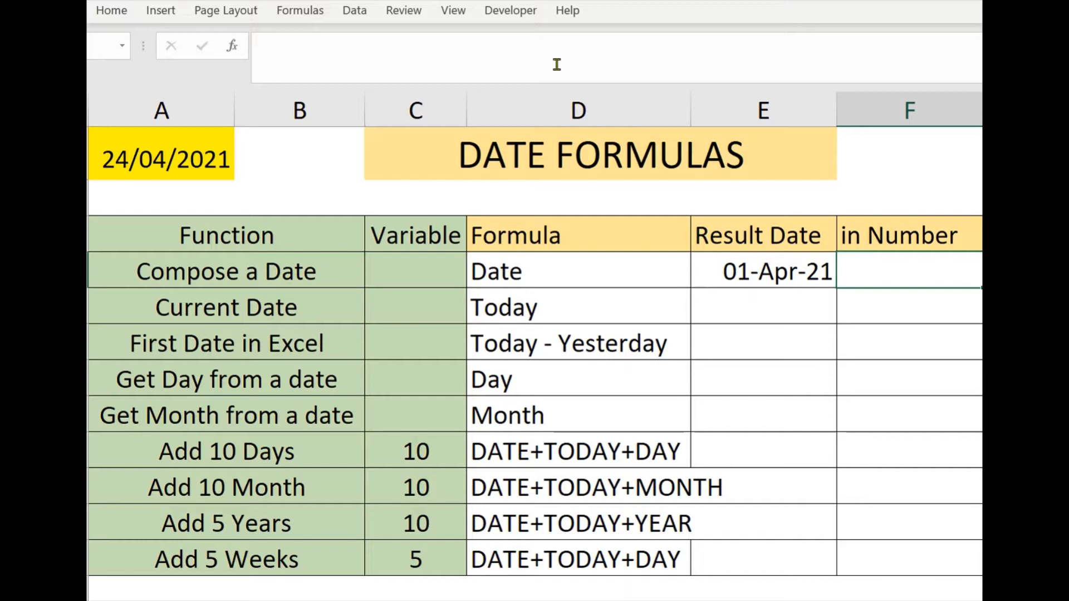
{"action": "key", "text": "Left"}
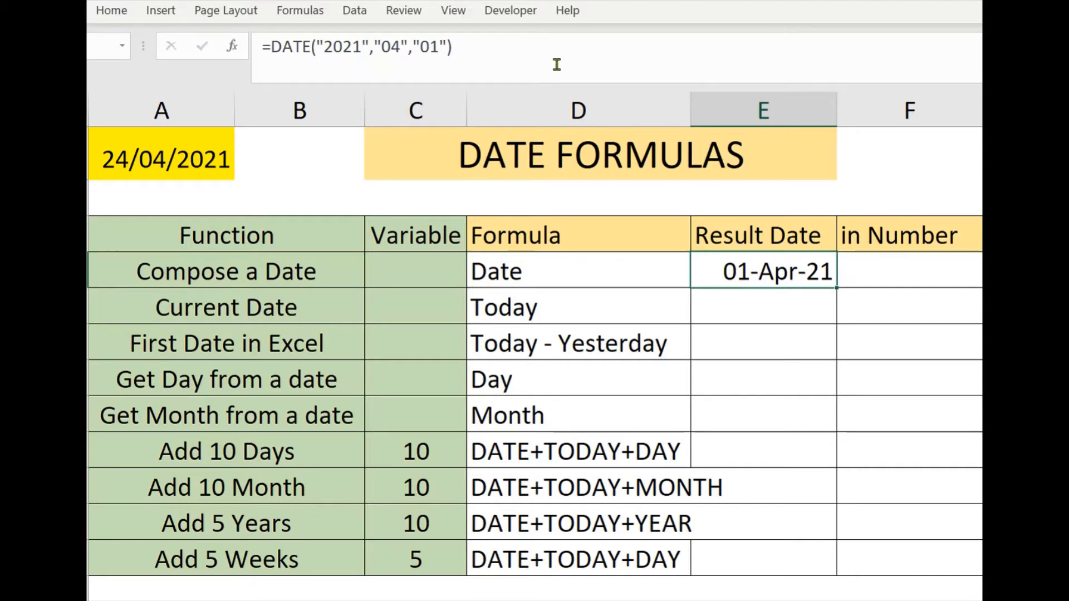
- Fill the in Number cell of the Compose a Date row with a formula referencing that row's Result Date
{"action": "key", "text": "Right"}
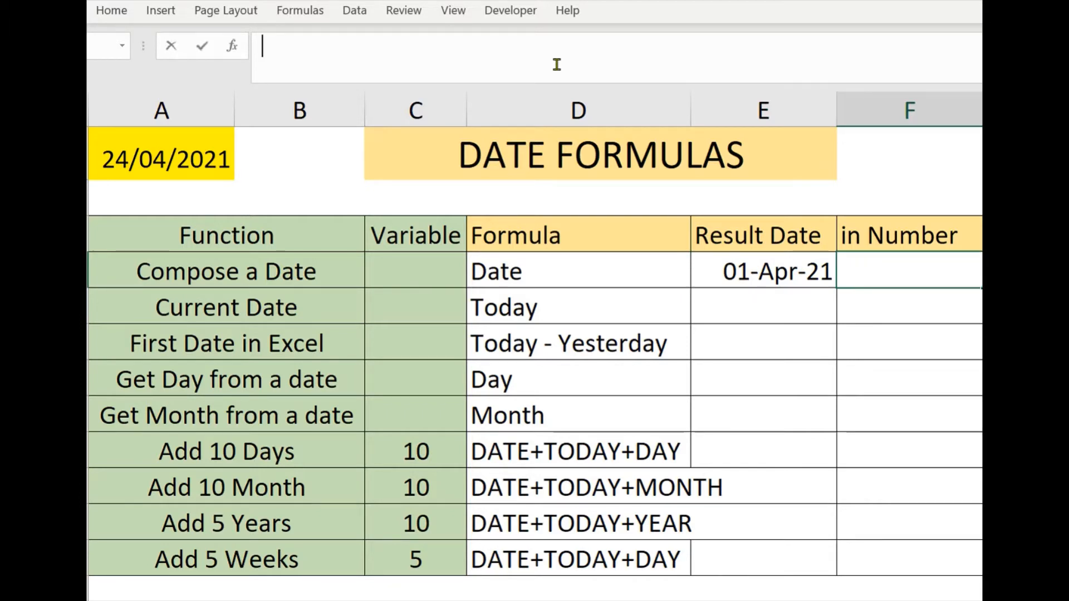
{"action": "type", "text": "="}
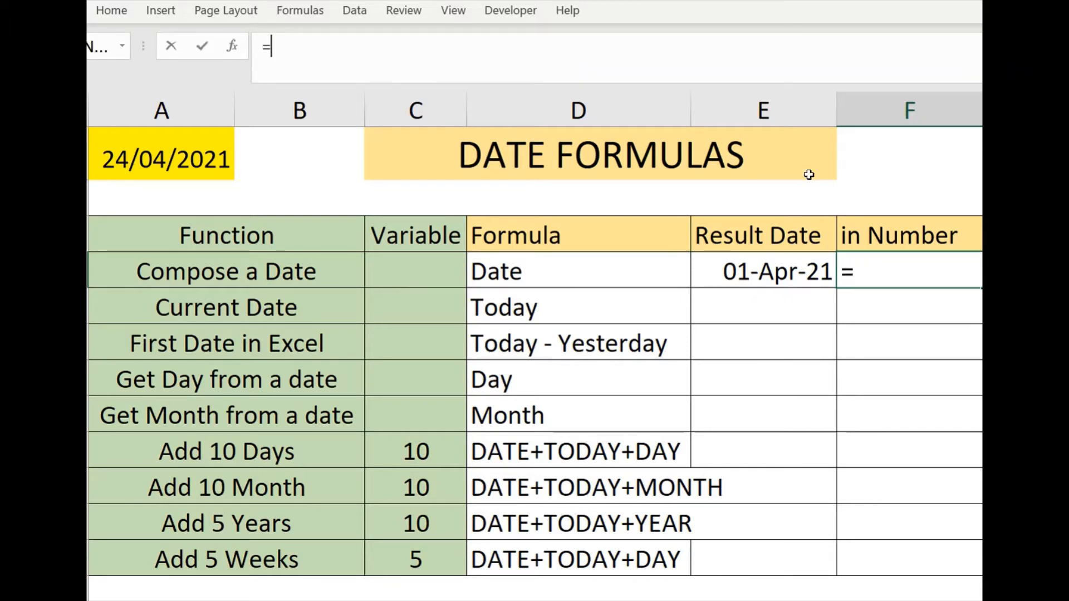
{"action": "left_click", "coordinate": [790, 277]}
{"action": "key", "text": "Return"}
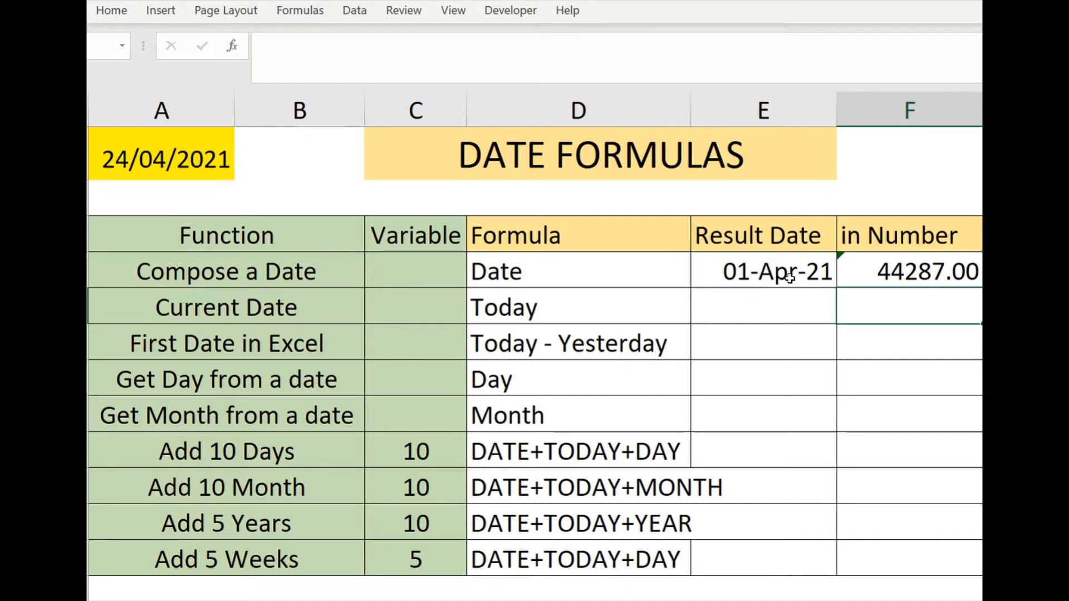
- Enter the formula =TODAY() as the Result Date of the Current Date row
{"action": "key", "text": "Left"}
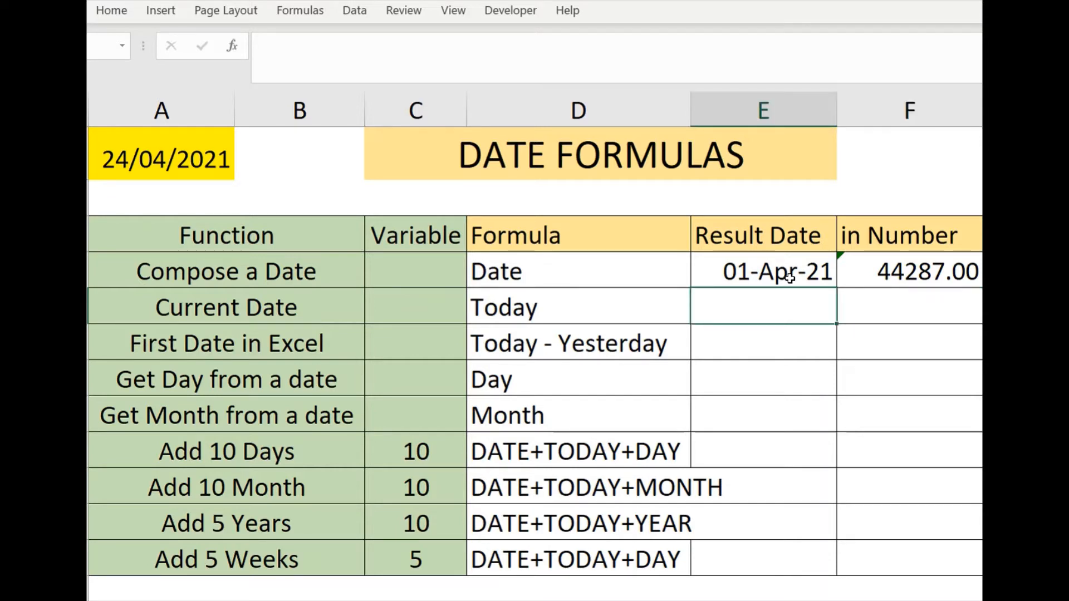
{"action": "left_click", "coordinate": [831, 60]}
{"action": "type", "text": "=tod"}
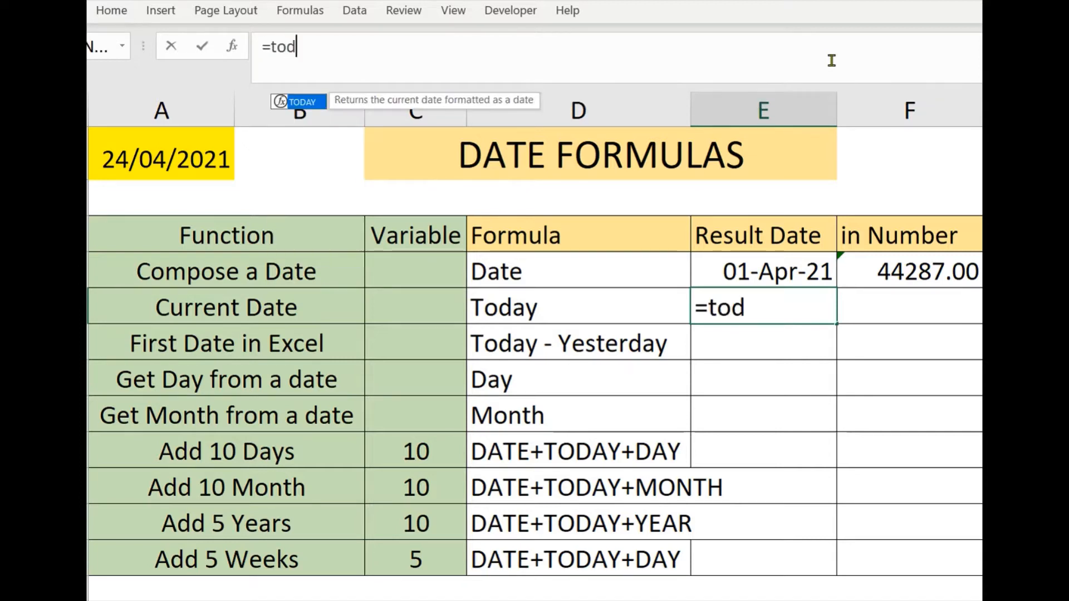
{"action": "type", "text": "a"}
{"action": "key", "text": "Tab"}
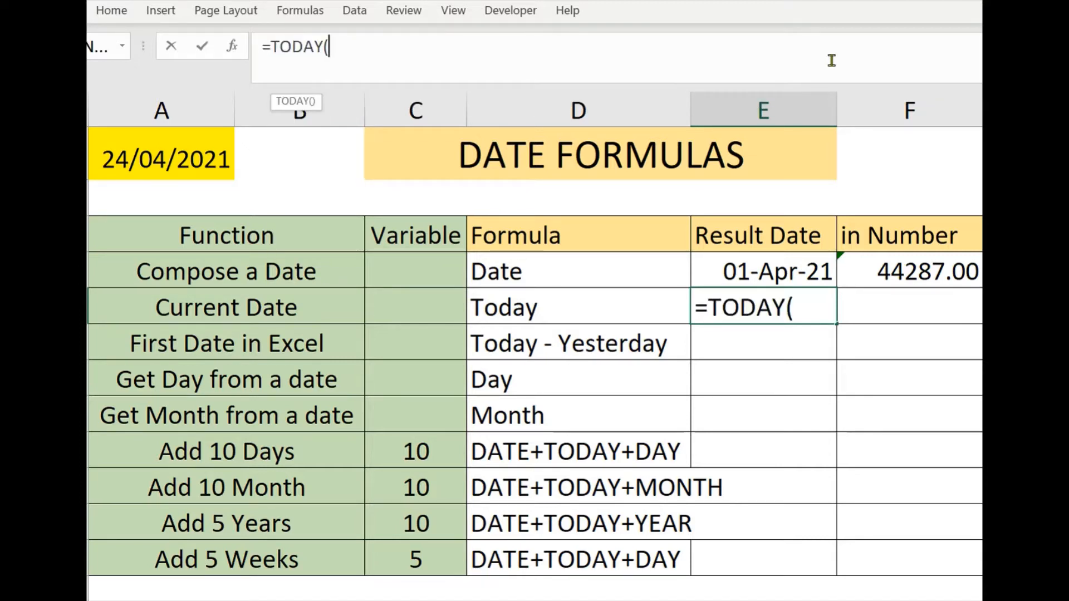
{"action": "type", "text": ")"}
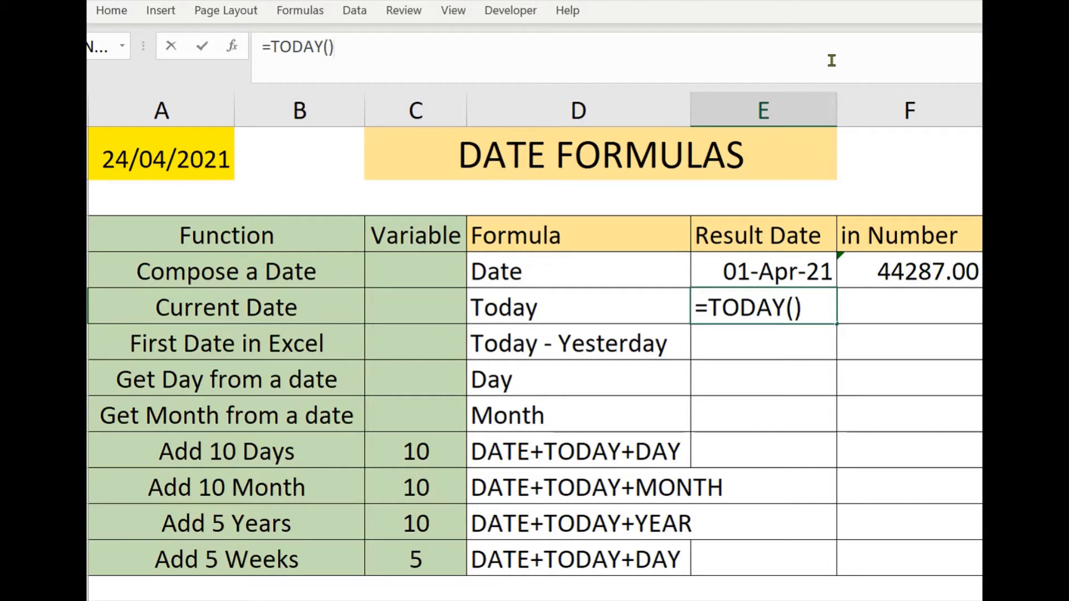
{"action": "key", "text": "ctrl+Return"}
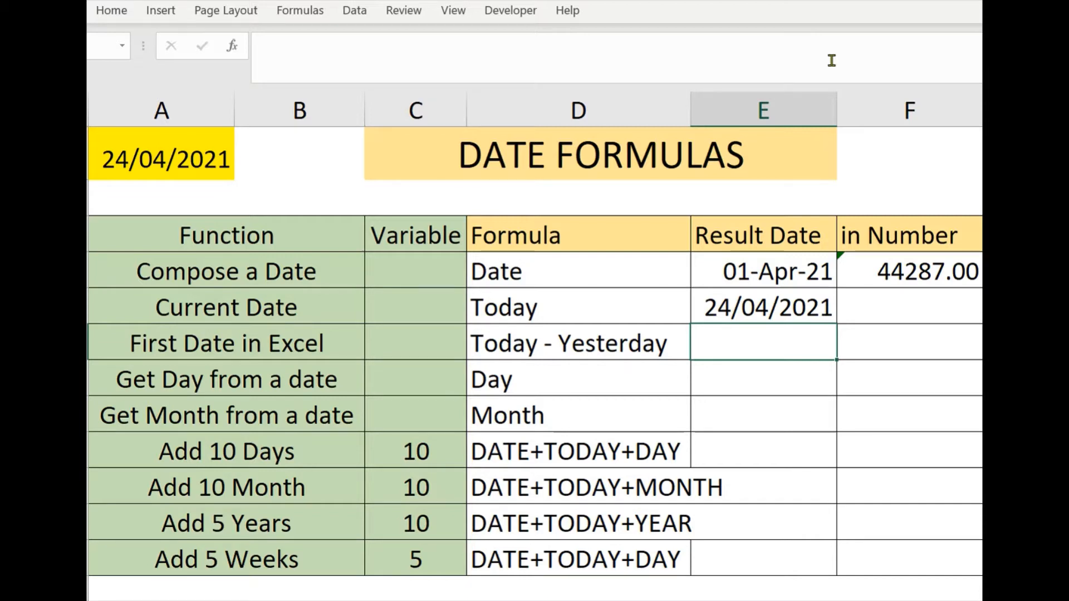
- Fill the in Number cell of the Current Date row with a formula referencing that row's Result Date
{"action": "key", "text": "Up"}
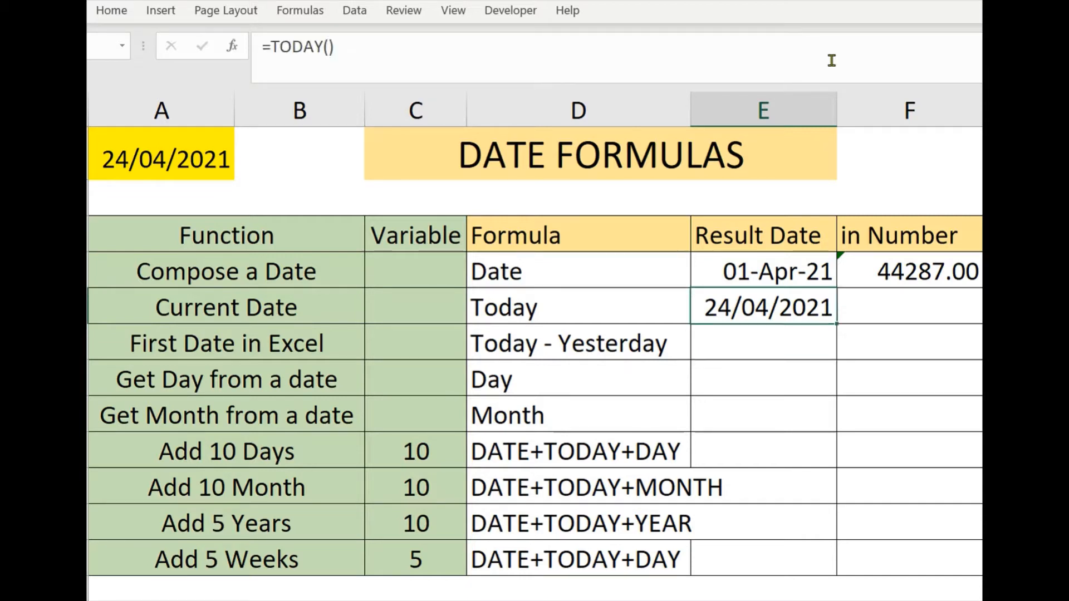
{"action": "key", "text": "Right"}
{"action": "left_click", "coordinate": [831, 60]}
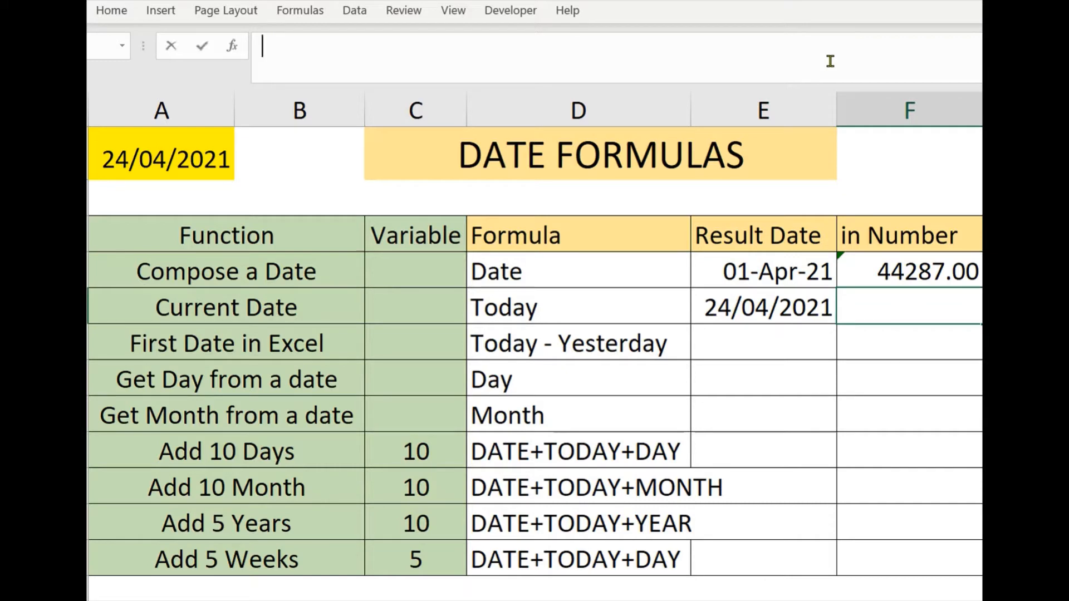
{"action": "type", "text": "="}
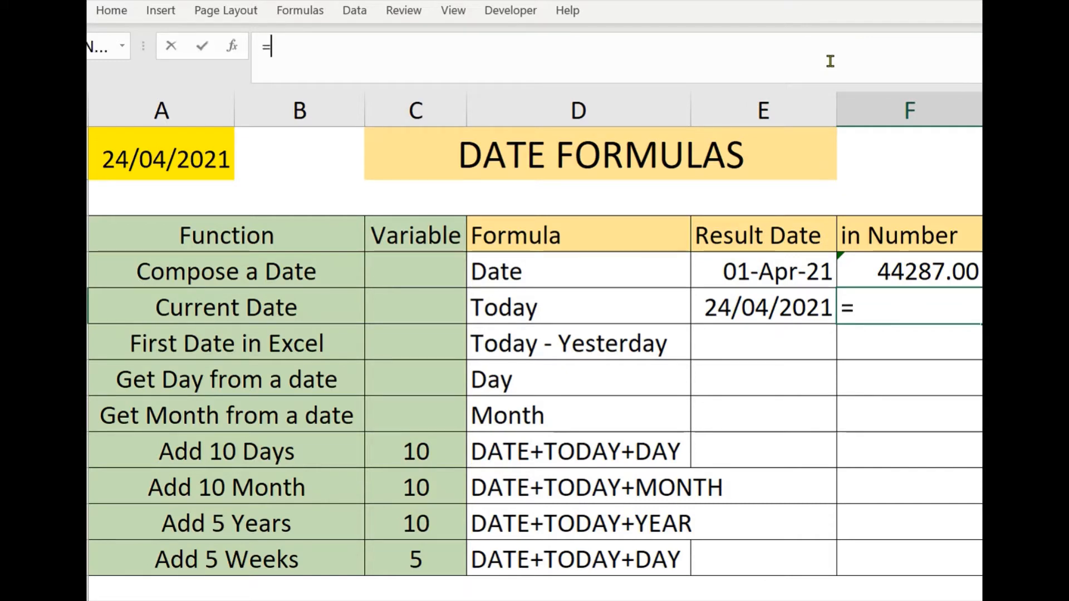
{"action": "left_click", "coordinate": [745, 309]}
{"action": "key", "text": "Return"}
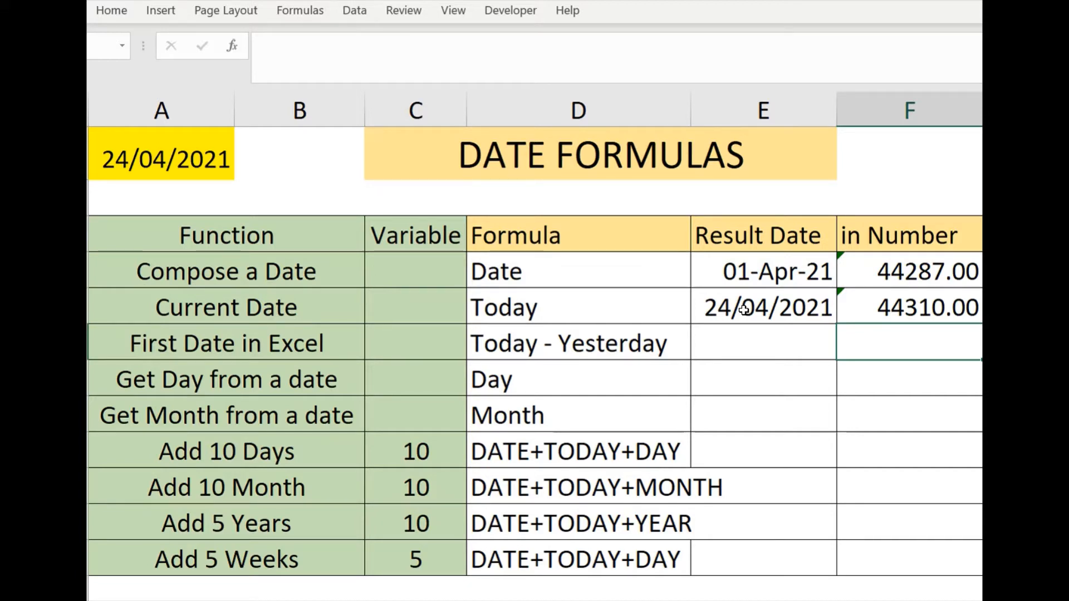
- Enter the formula =TODAY()-44309 as the Result Date of the First Date in Excel row, then reselect that cell
{"action": "key", "text": "Left"}
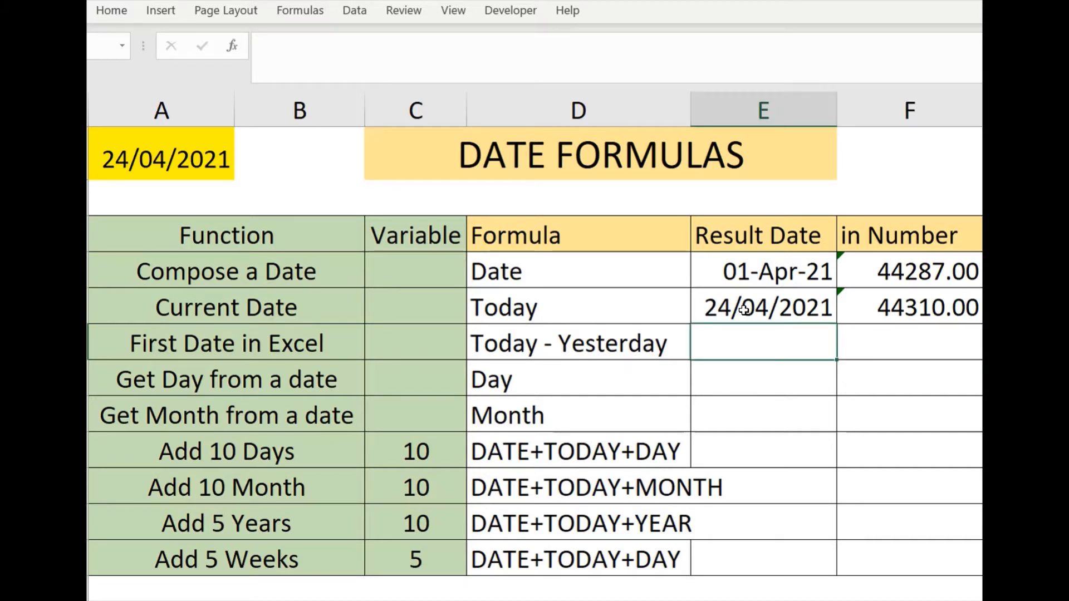
{"action": "double_click", "coordinate": [748, 347]}
{"action": "type", "text": "=tod"}
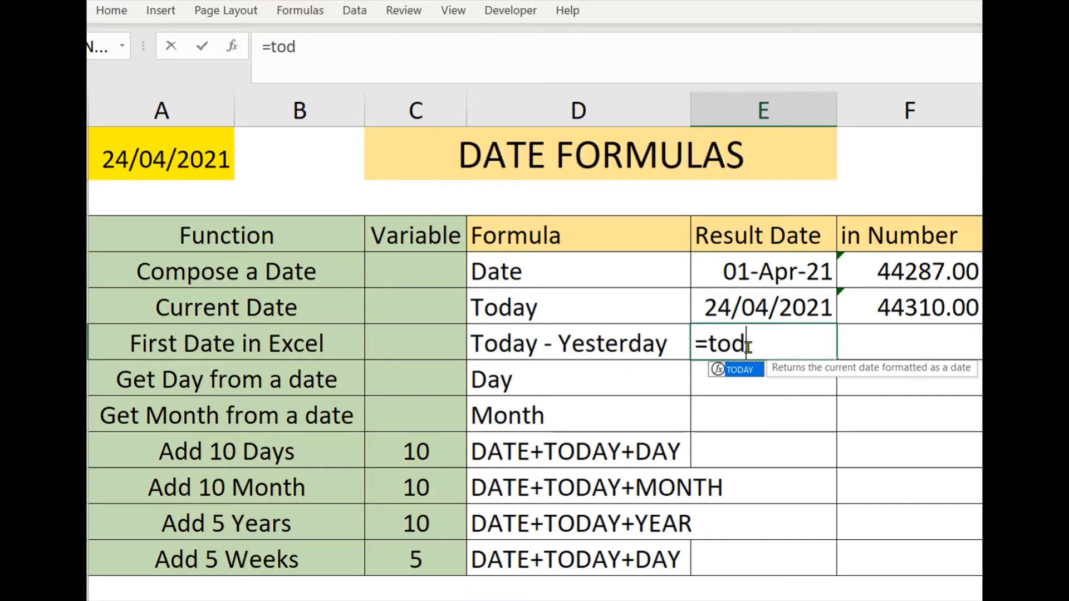
{"action": "key", "text": "Tab"}
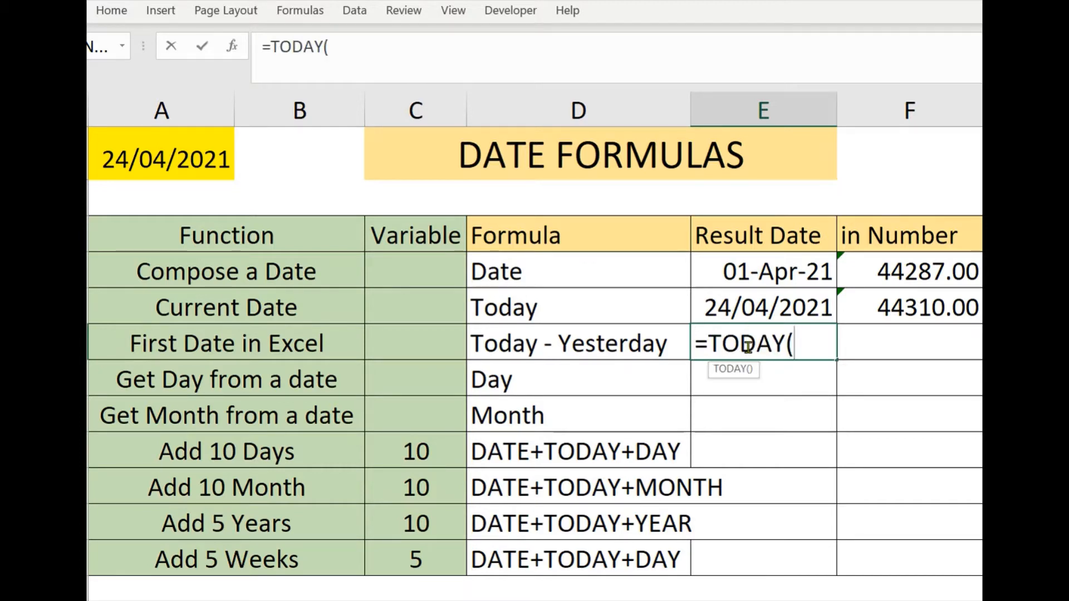
{"action": "type", "text": ")"}
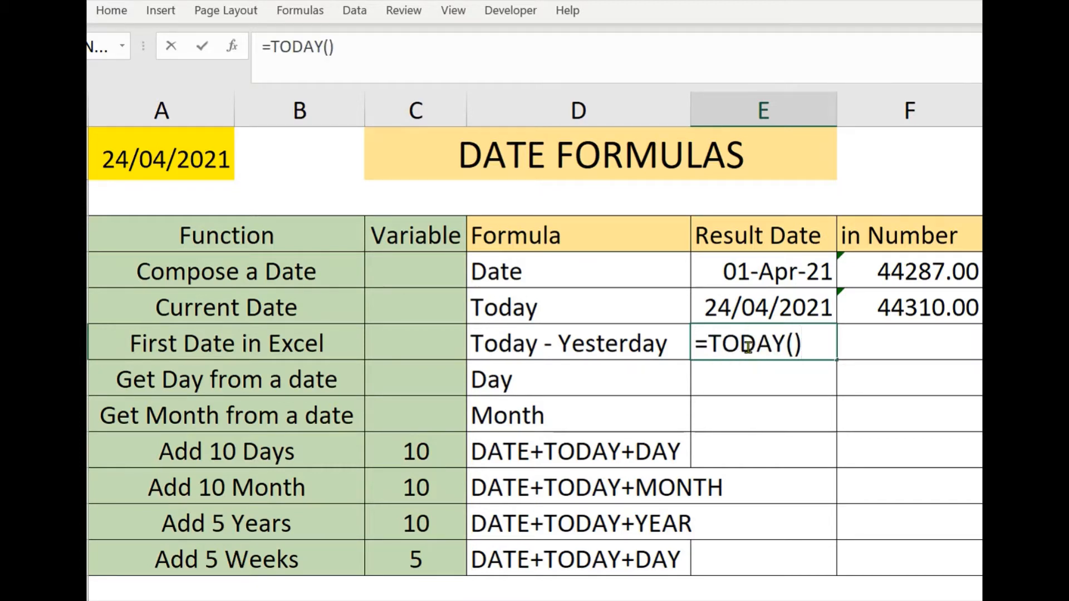
{"action": "type", "text": "-44309"}
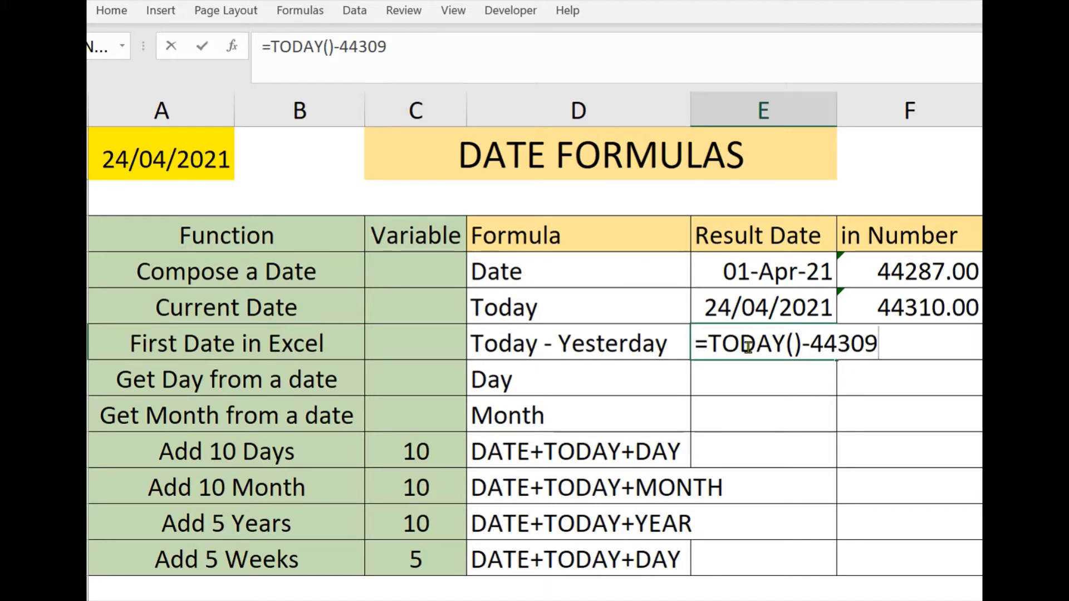
{"action": "key", "text": "Return"}
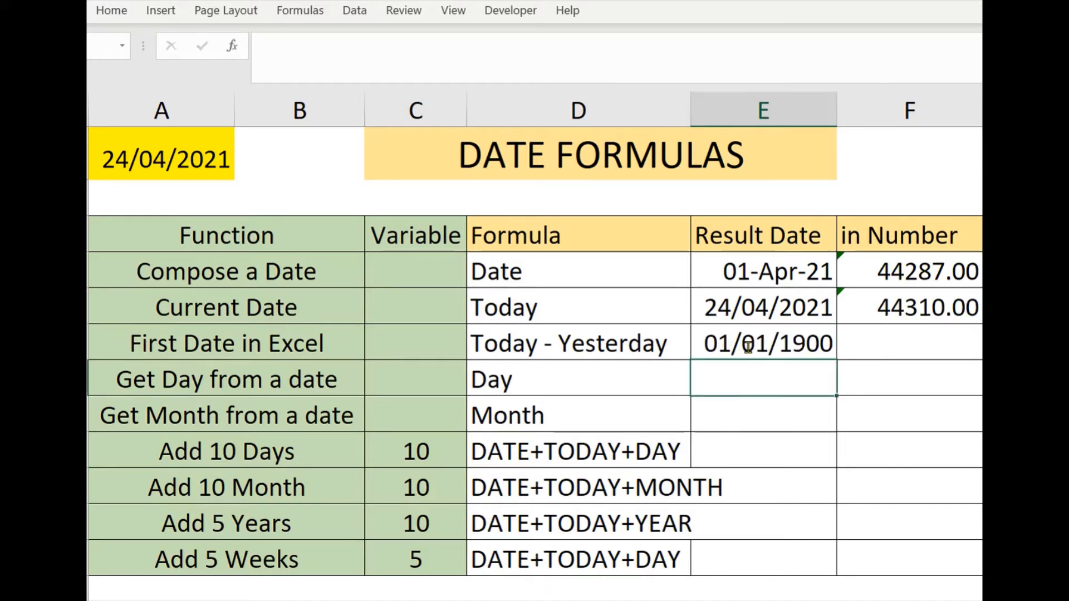
{"action": "left_click", "coordinate": [768, 348]}
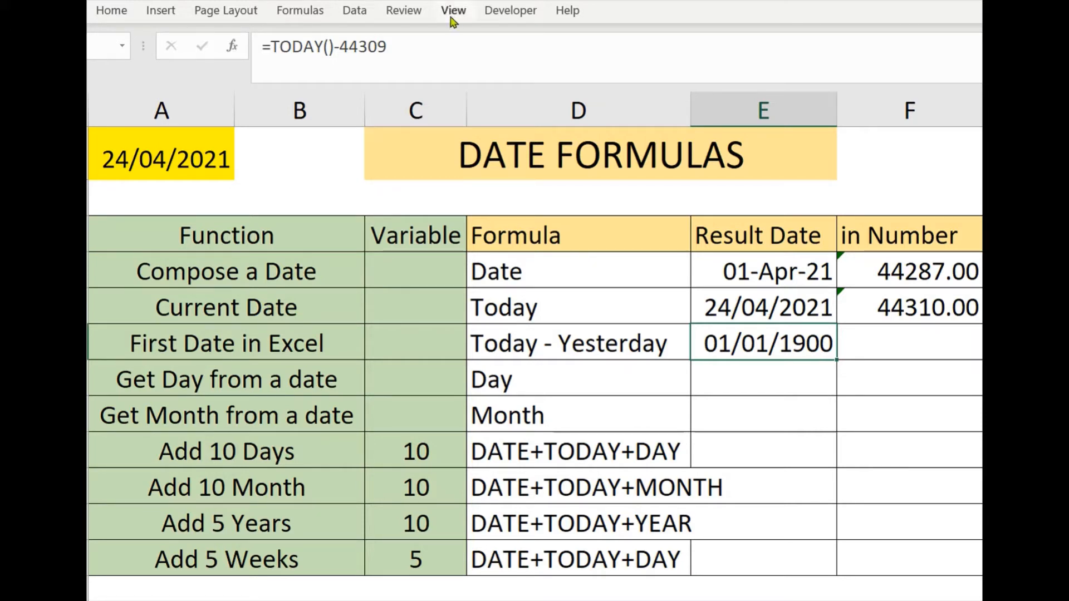
- Try the formula =TODAY()-44311 as the Result Date of the First Date in Excel row, then reselect that cell
{"action": "left_click", "coordinate": [440, 46]}
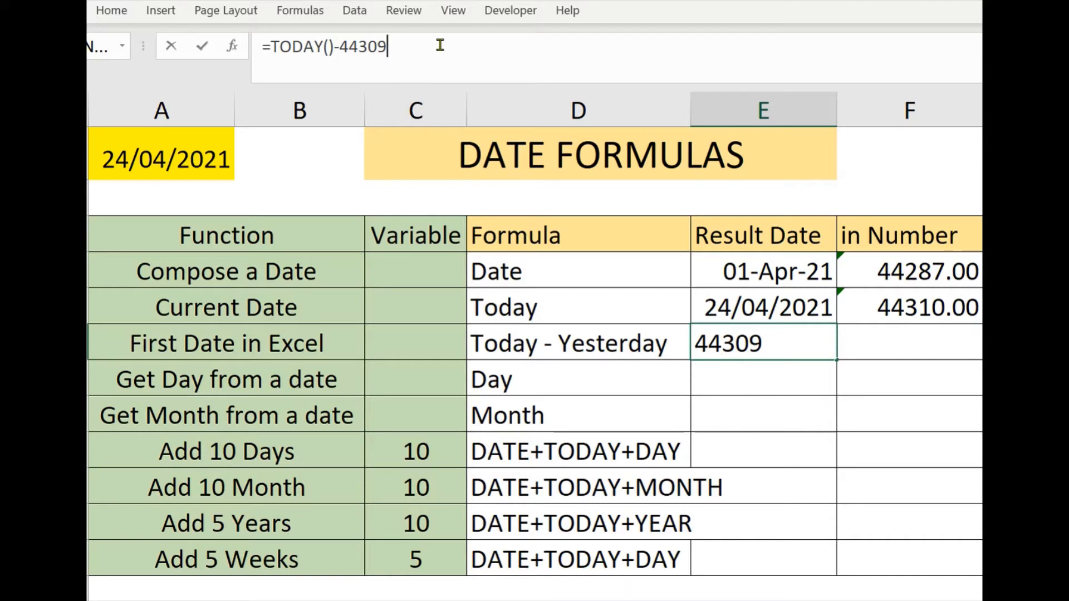
{"action": "key", "text": "BackSpace"}
{"action": "key", "text": "BackSpace"}
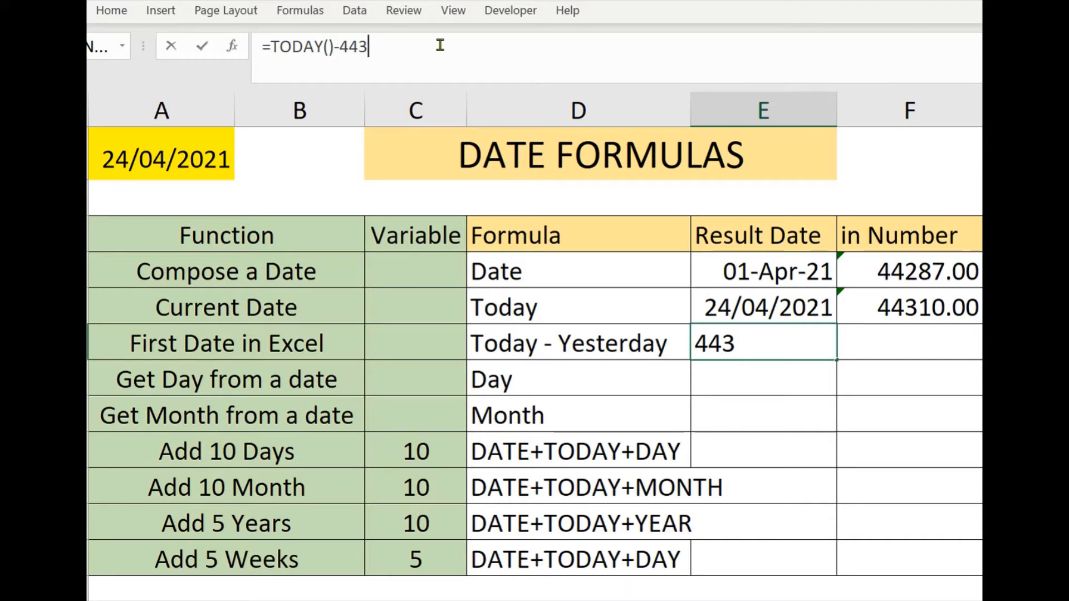
{"action": "type", "text": "11"}
{"action": "key", "text": "Return"}
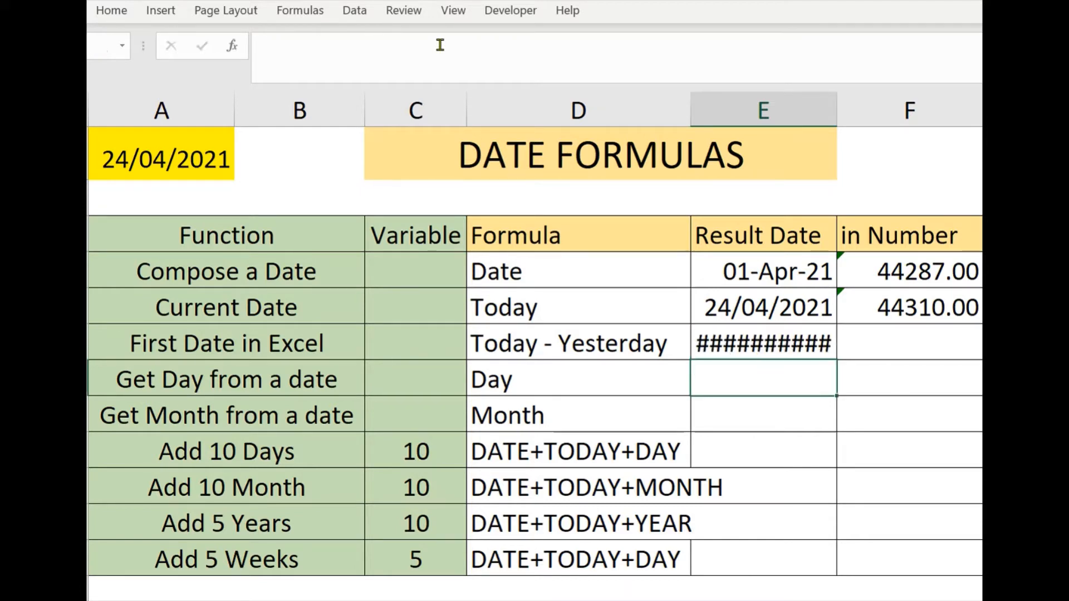
{"action": "key", "text": "Up"}
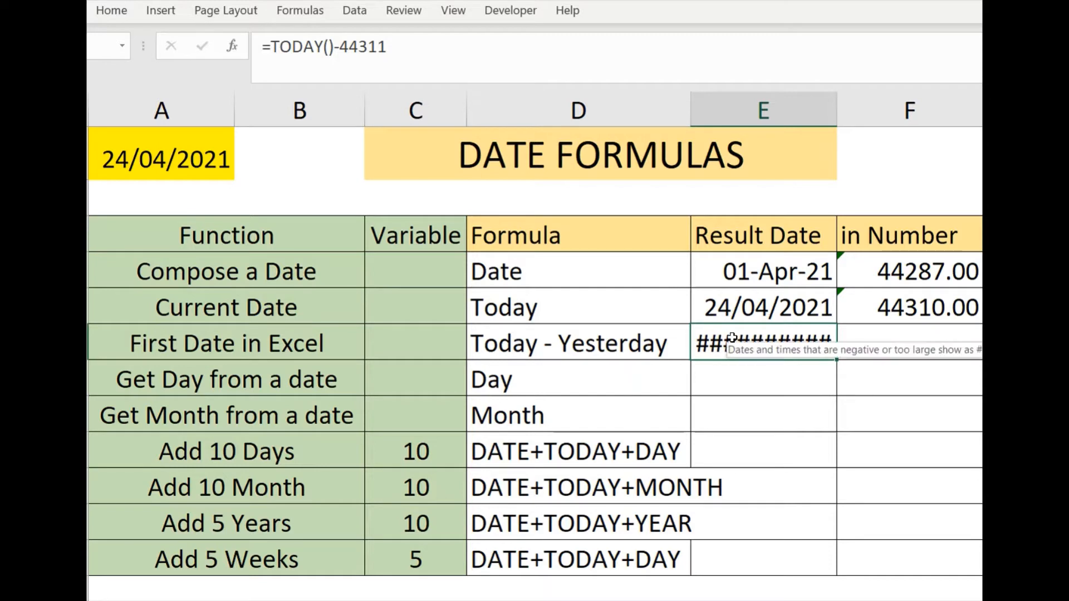
- Set the First Date in Excel row's Result Date formula back to =TODAY()-44309
{"action": "left_click", "coordinate": [425, 59]}
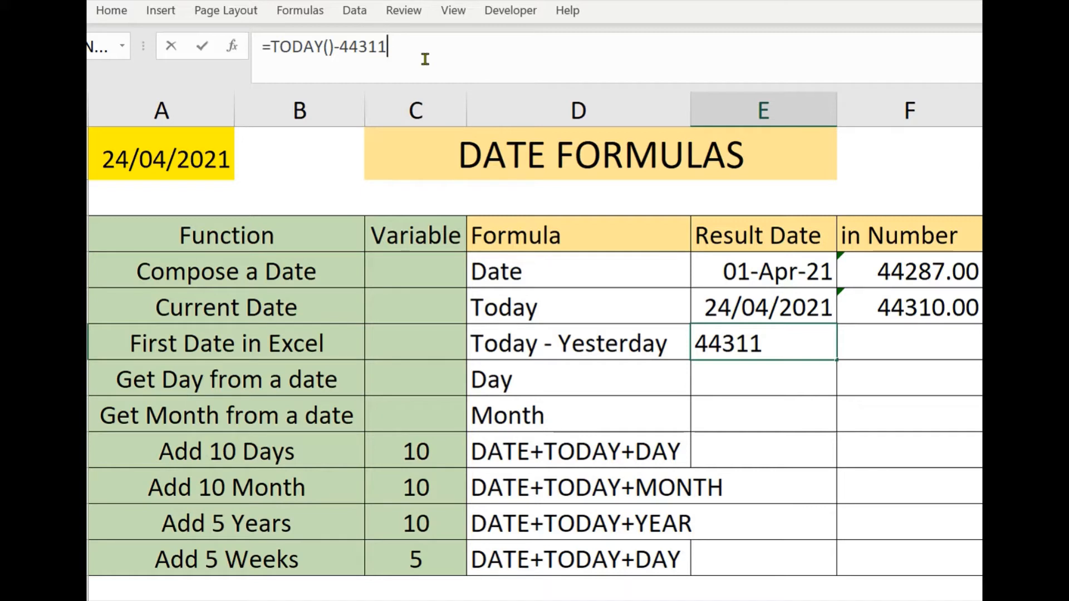
{"action": "key", "text": "BackSpace"}
{"action": "key", "text": "BackSpace"}
{"action": "type", "text": "09"}
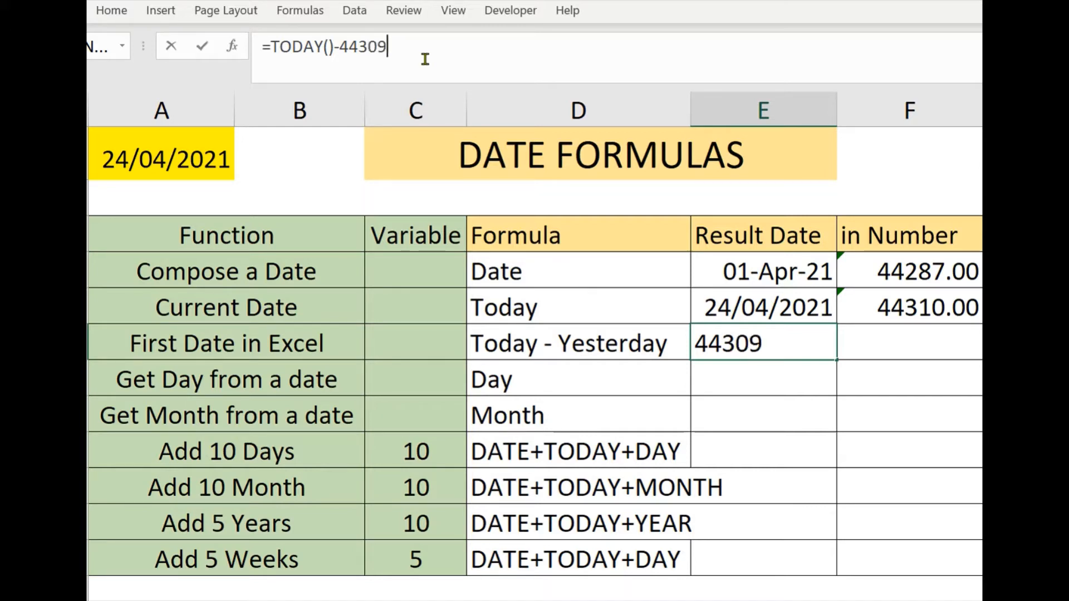
{"action": "key", "text": "ctrl+Return"}
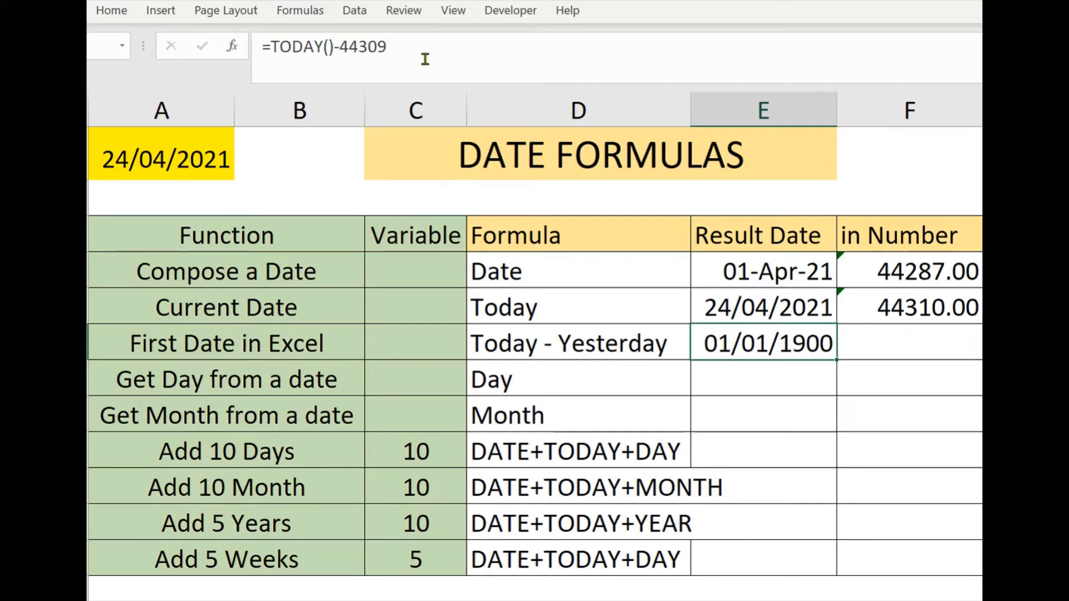
- Fill the in Number cell of the First Date in Excel row with the formula =E6, then reselect that cell
{"action": "key", "text": "Right"}
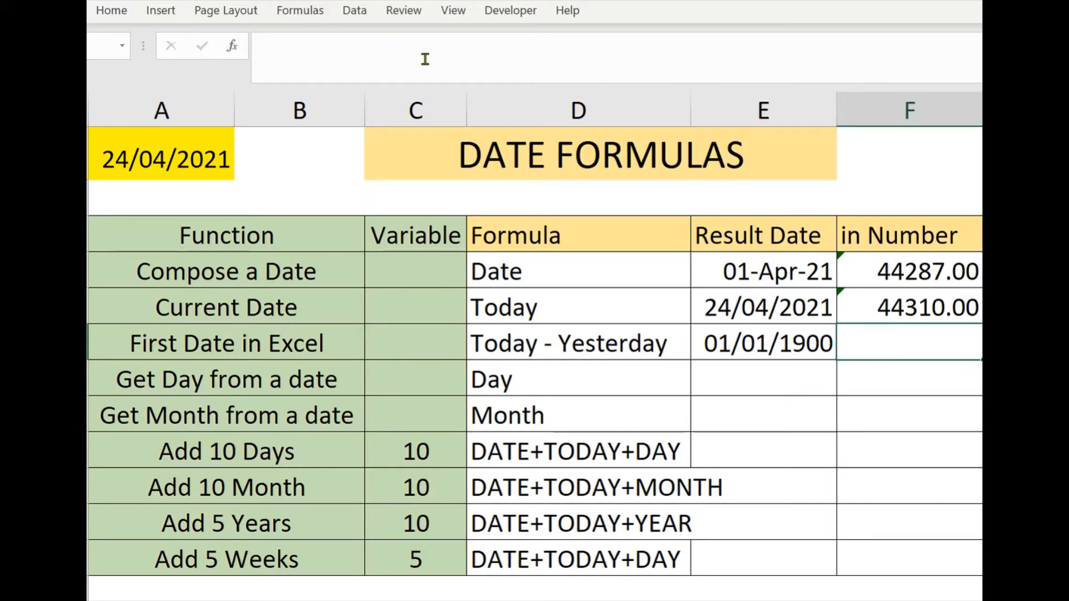
{"action": "left_click", "coordinate": [530, 42]}
{"action": "type", "text": "="}
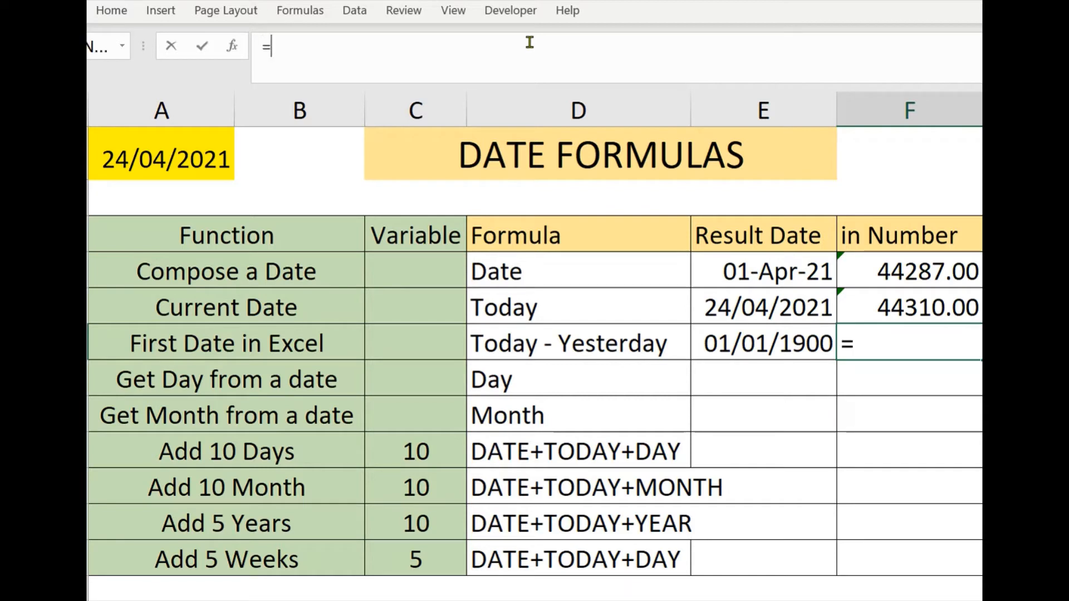
{"action": "left_click", "coordinate": [755, 345]}
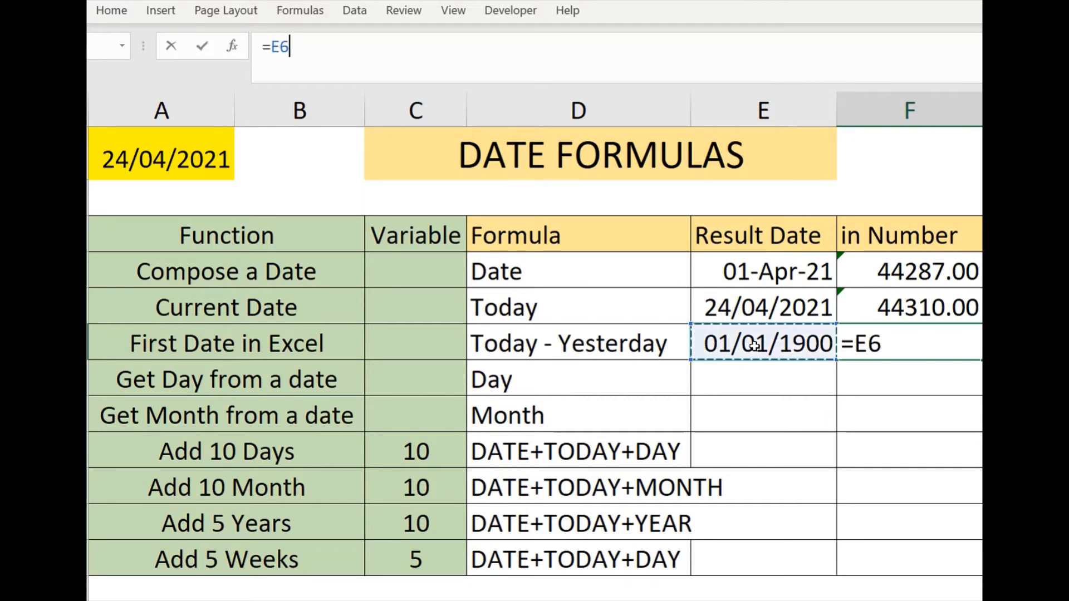
{"action": "key", "text": "Return"}
{"action": "key", "text": "Up"}
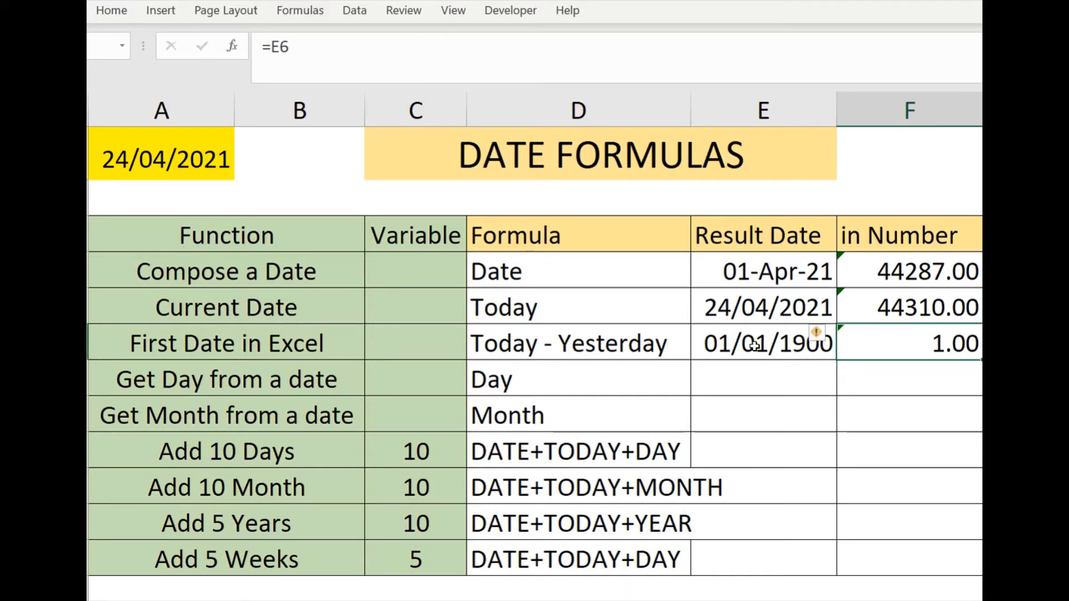
- Enter the formula =DAY(TODAY()) as the Result Date of the Get Day from a date row, then reselect that cell
{"action": "left_click", "coordinate": [754, 346]}
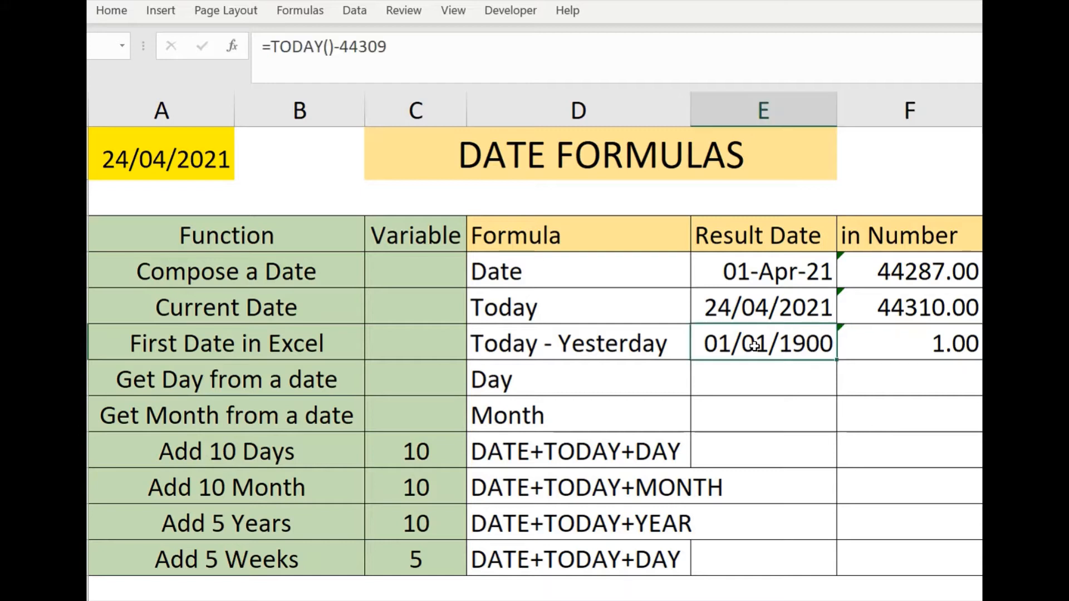
{"action": "key", "text": "Down"}
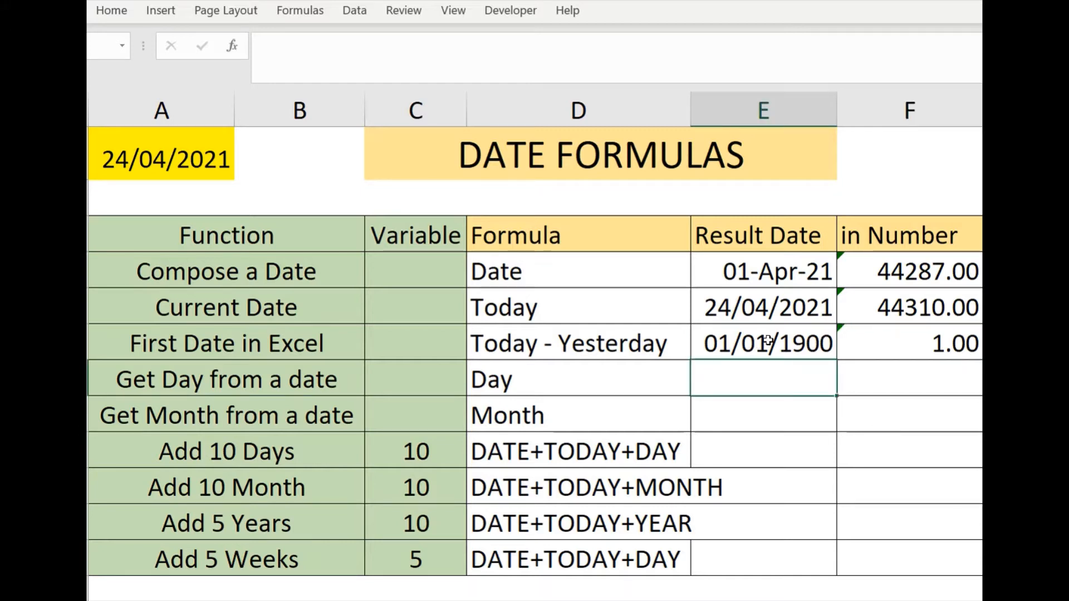
{"action": "left_click", "coordinate": [823, 42]}
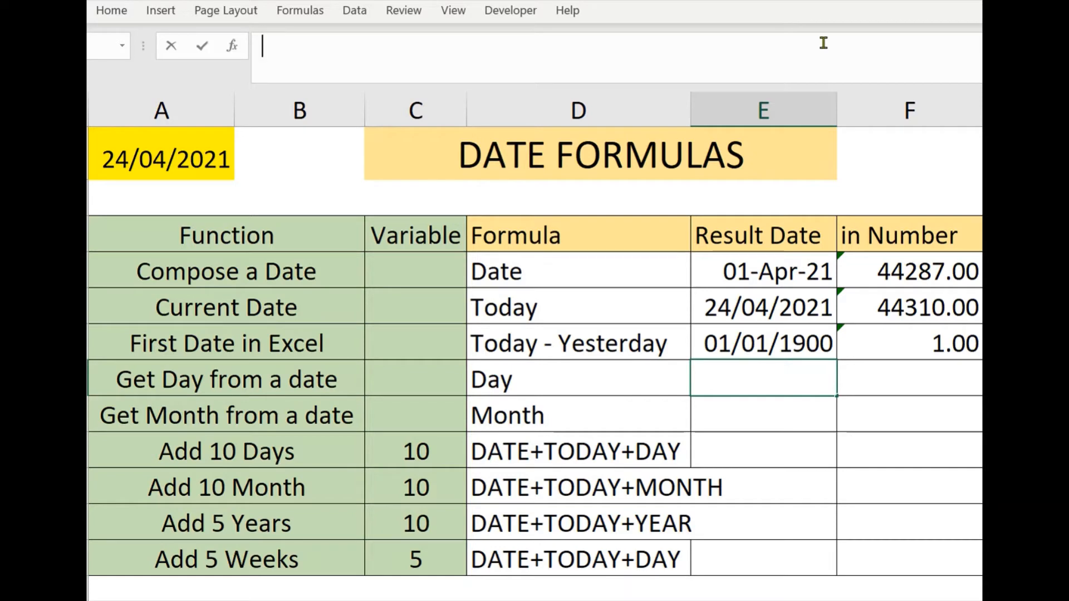
{"action": "type", "text": "="}
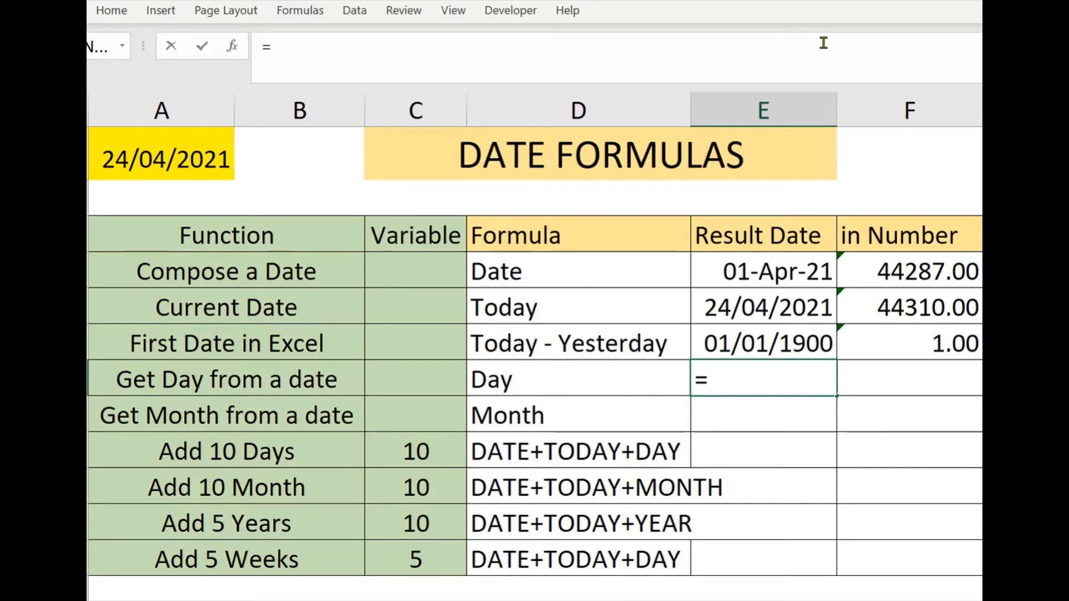
{"action": "type", "text": "DA"}
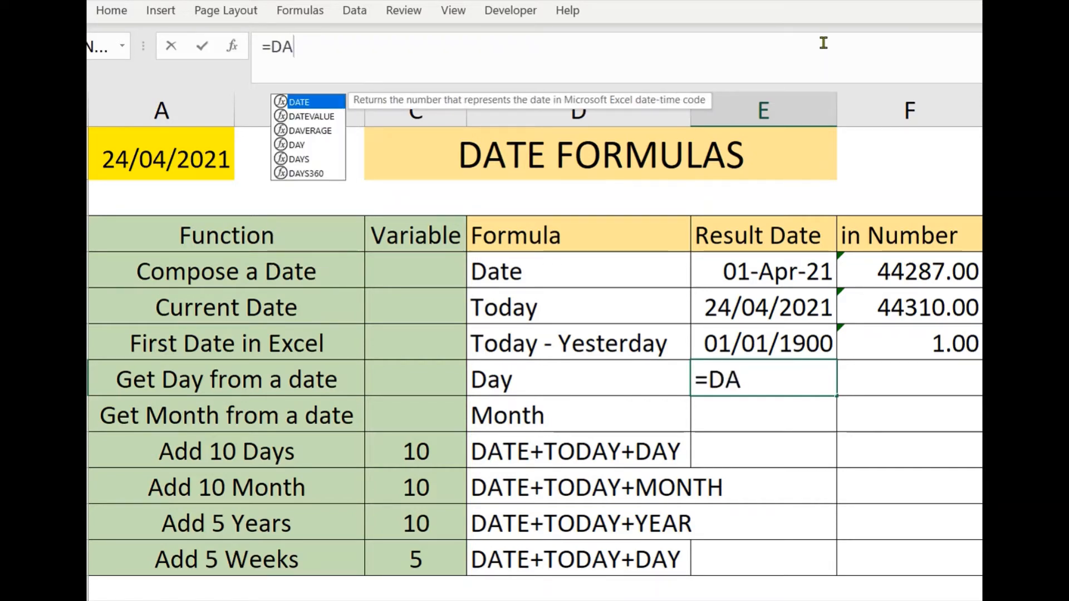
{"action": "type", "text": "Y("}
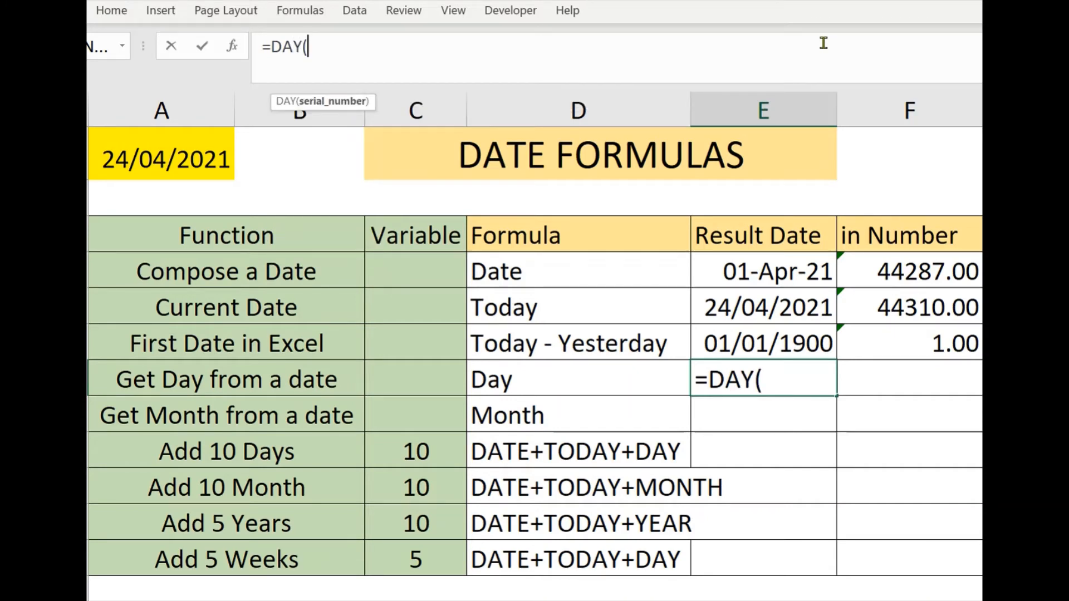
{"action": "type", "text": "today("}
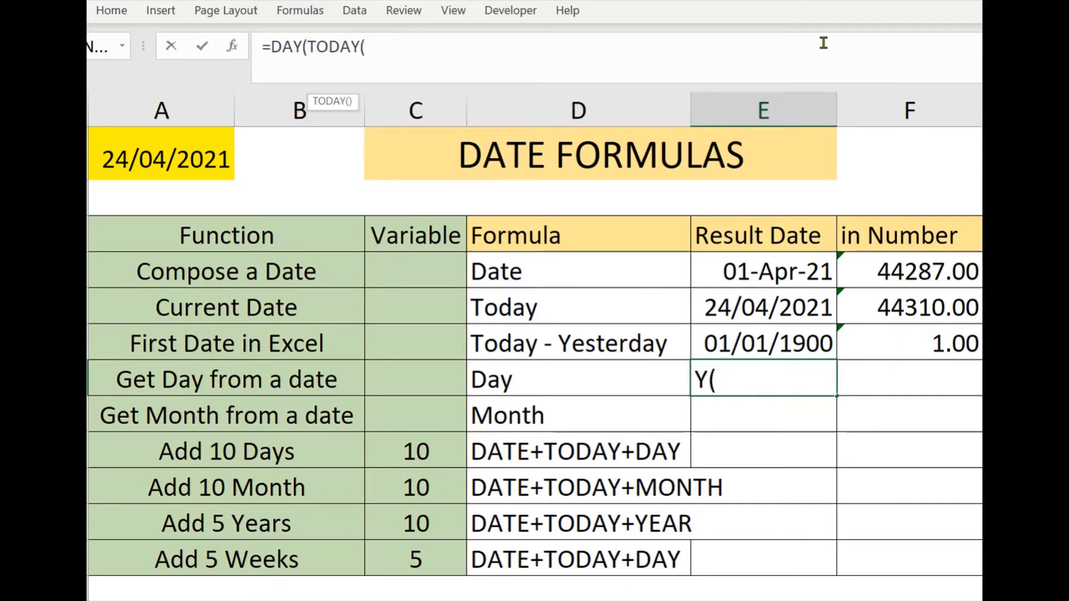
{"action": "type", "text": ")("}
{"action": "key", "text": "BackSpace"}
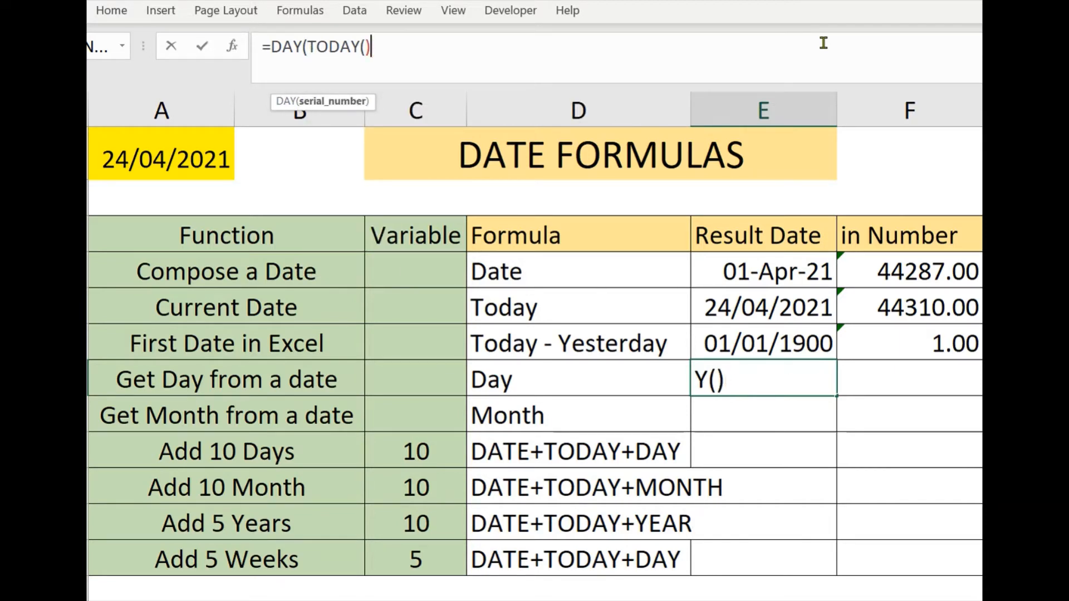
{"action": "type", "text": ")"}
{"action": "key", "text": "Return"}
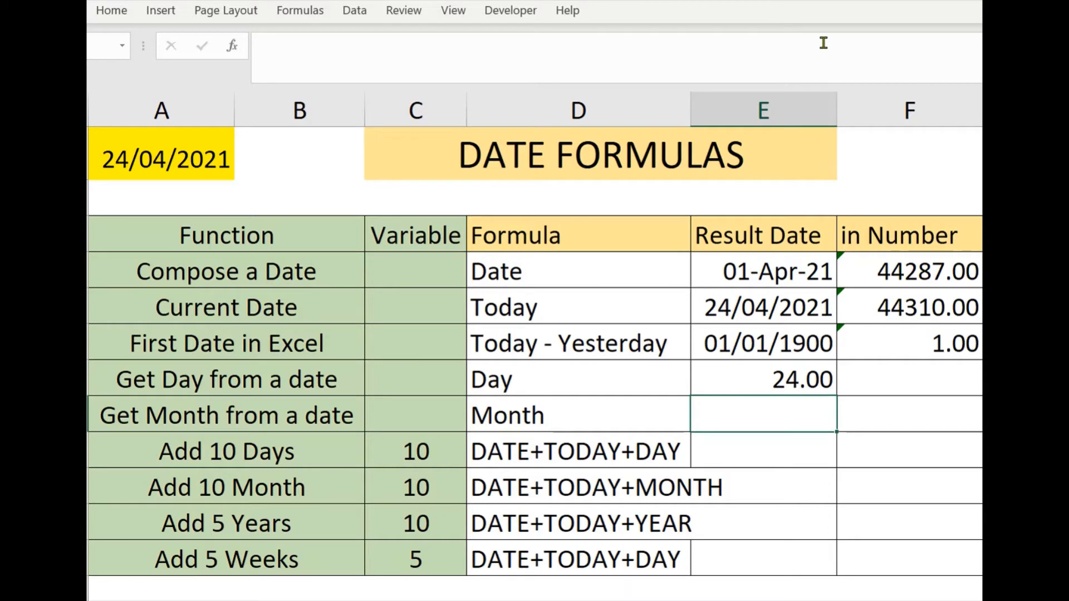
{"action": "key", "text": "Up"}
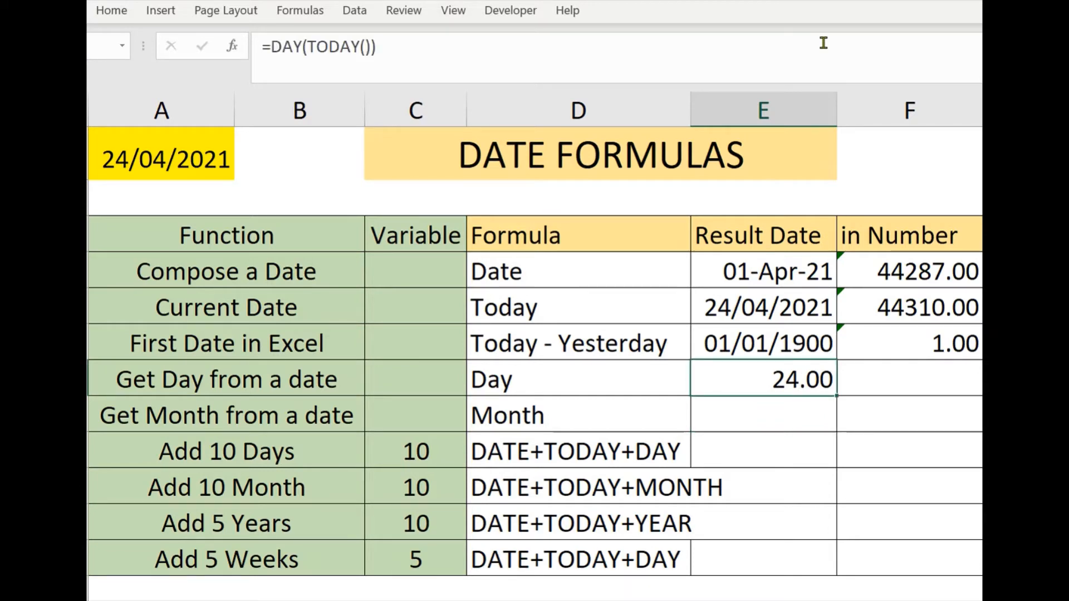
- Enter the formula =MONTH(TODAY()) as the Result Date of the Get Month from a date row, then reselect that cell
{"action": "left_click", "coordinate": [796, 411]}
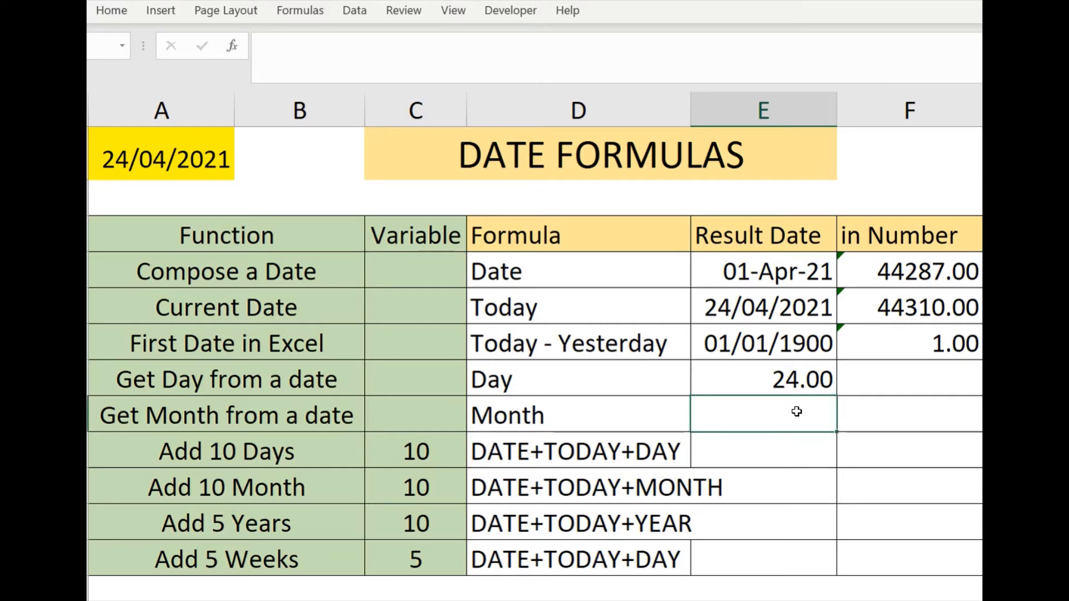
{"action": "left_click", "coordinate": [671, 50]}
{"action": "type", "text": "=M"}
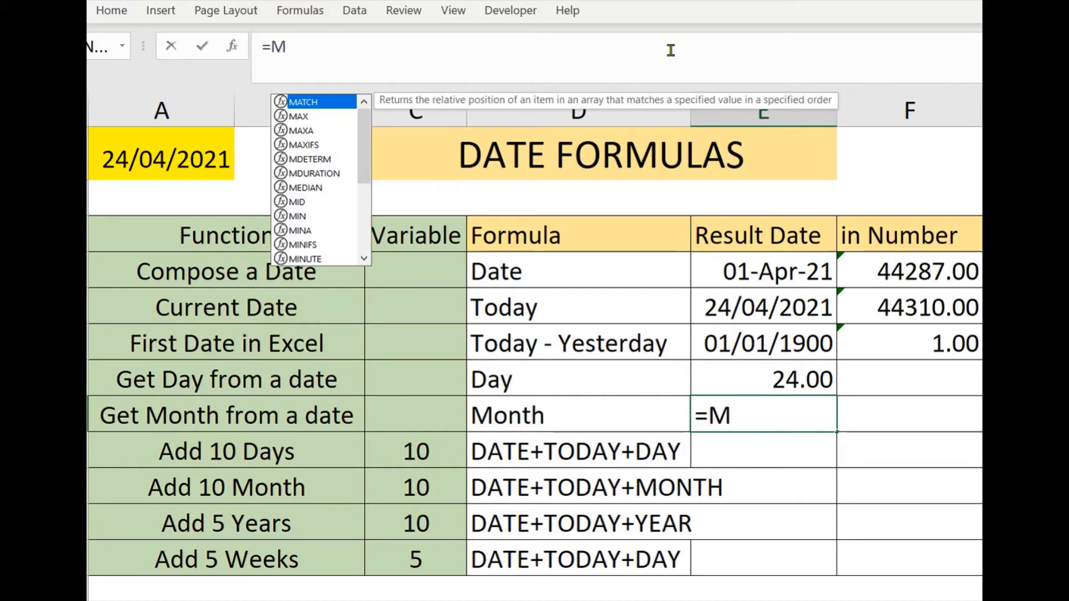
{"action": "type", "text": "ON"}
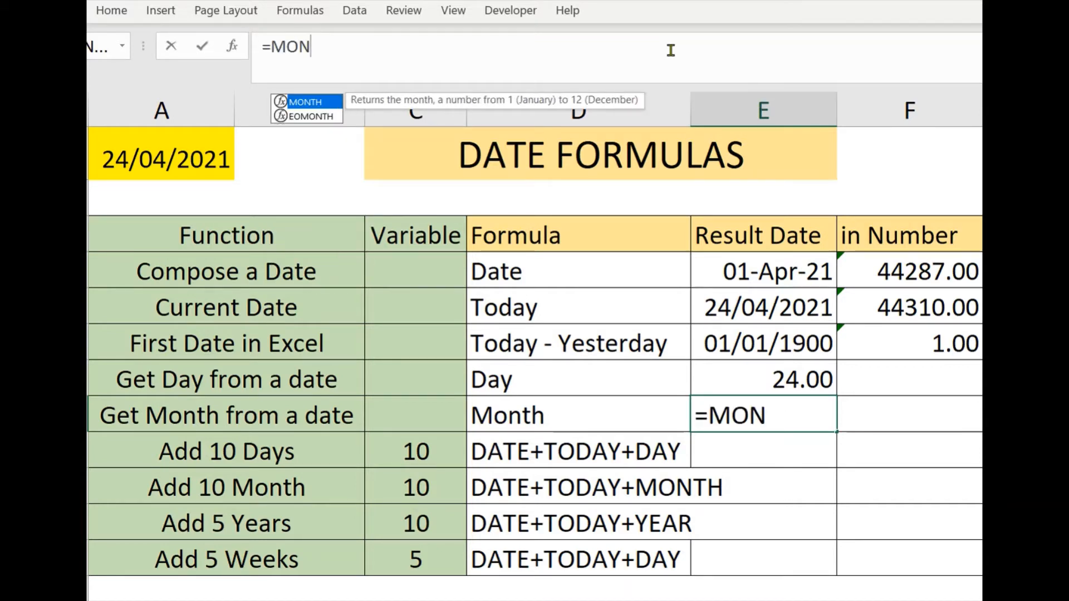
{"action": "key", "text": "Tab"}
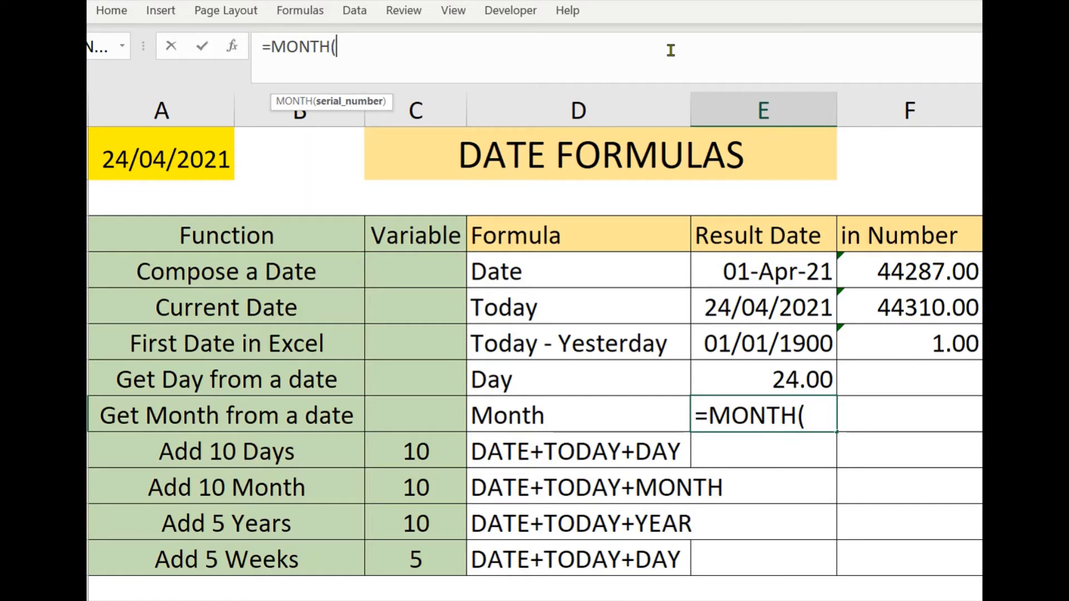
{"action": "type", "text": "today"}
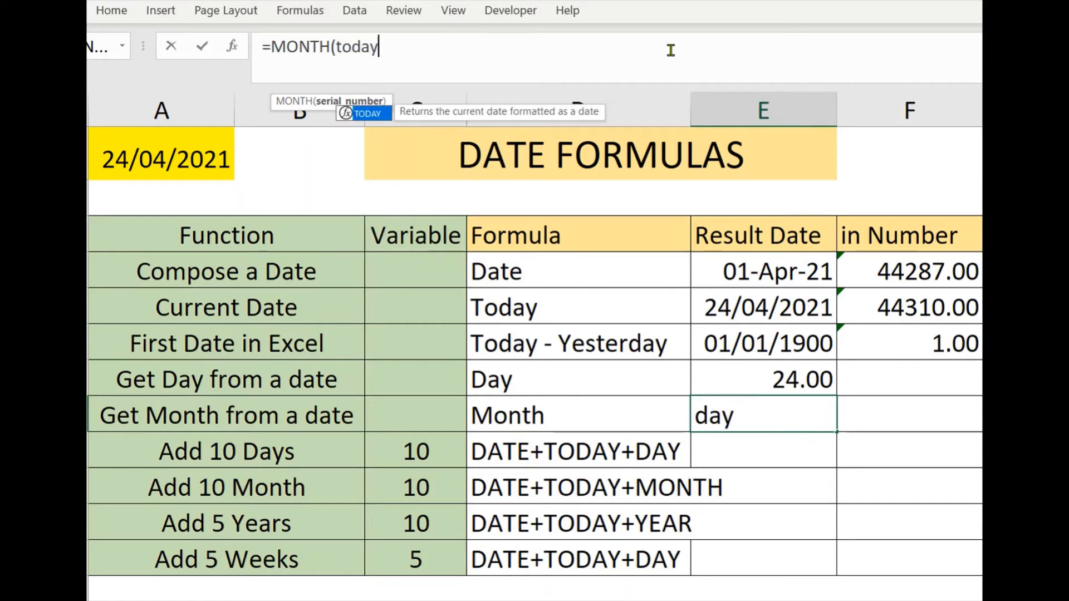
{"action": "key", "text": "Tab"}
{"action": "type", "text": "))"}
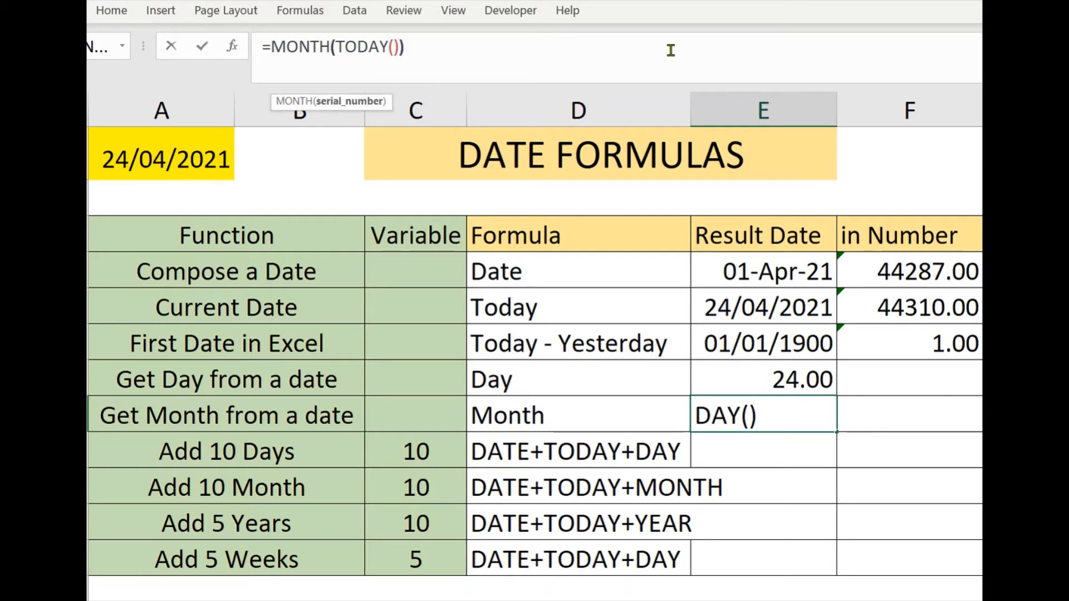
{"action": "key", "text": "Return"}
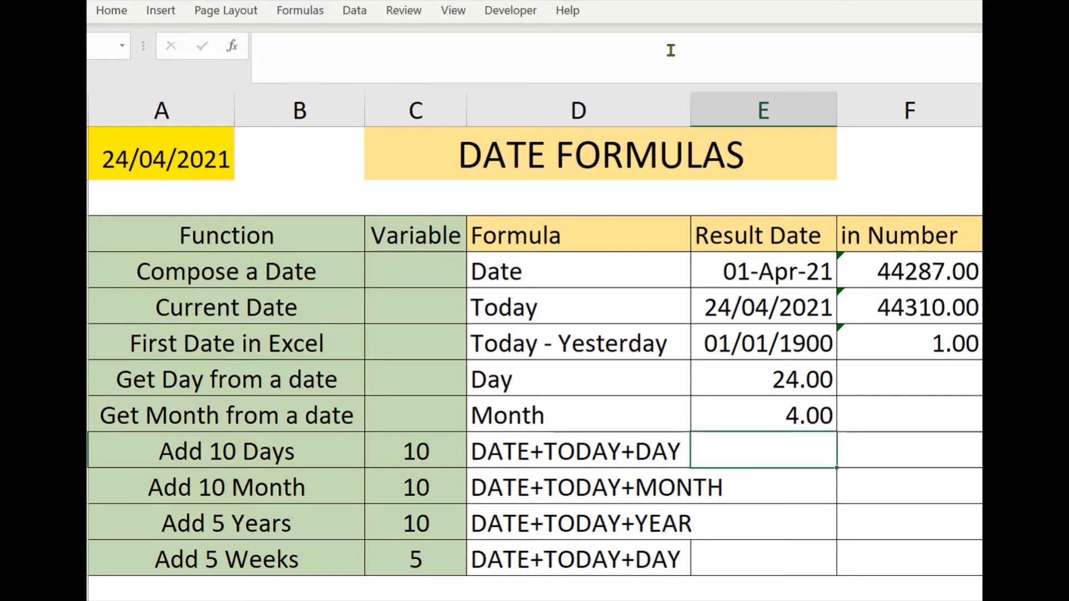
{"action": "key", "text": "Up"}
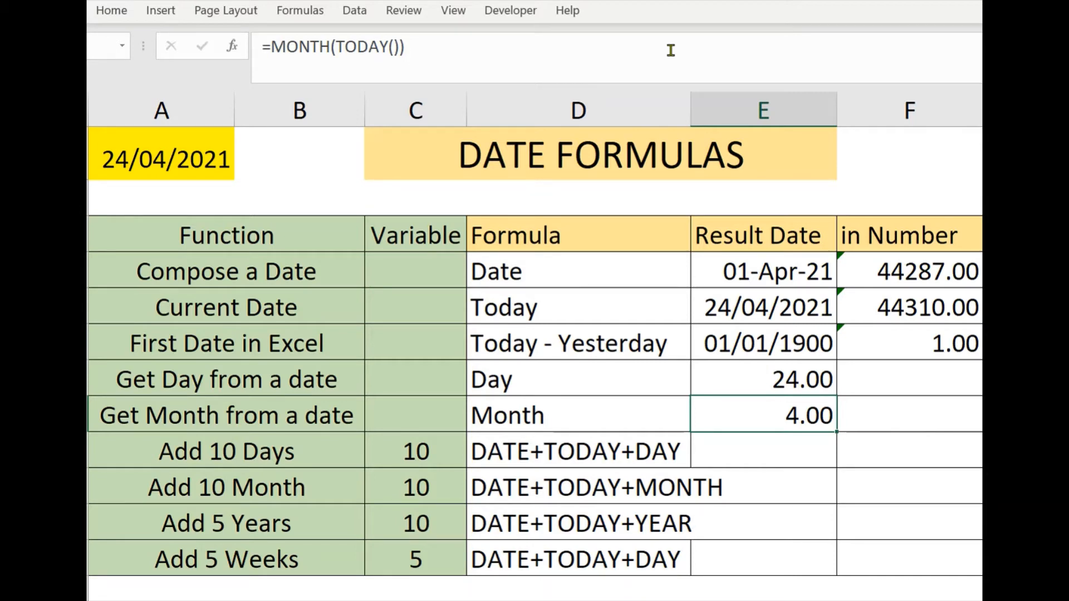
- Enter the formula =DATE("2021","04",SUM(C9,DAY(TODAY()))) as the Result Date of the Add 10 Days row, then reselect that cell
{"action": "key", "text": "Down"}
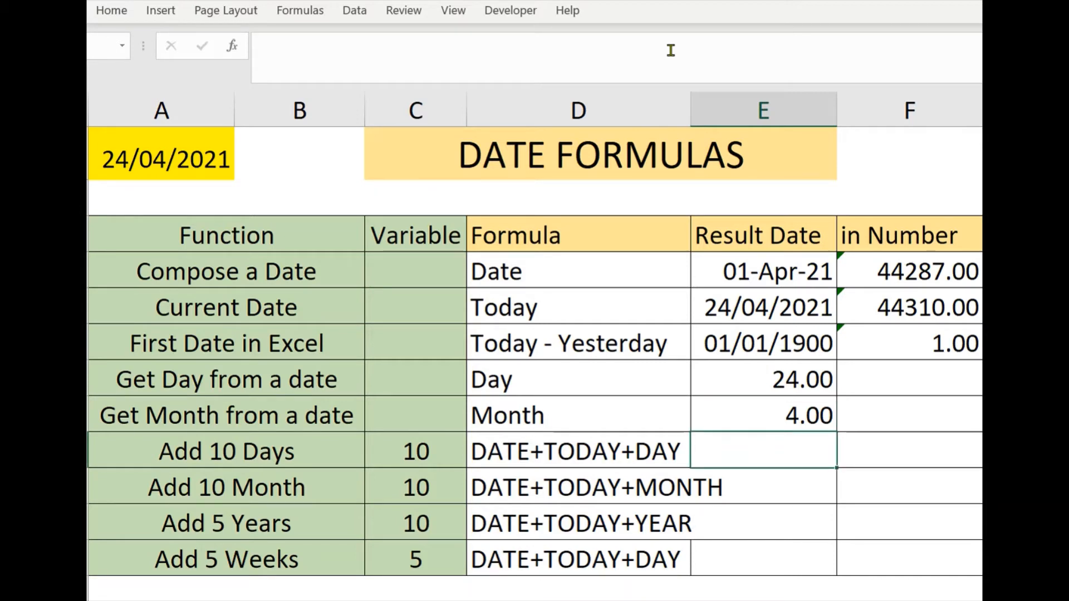
{"action": "left_click", "coordinate": [552, 66]}
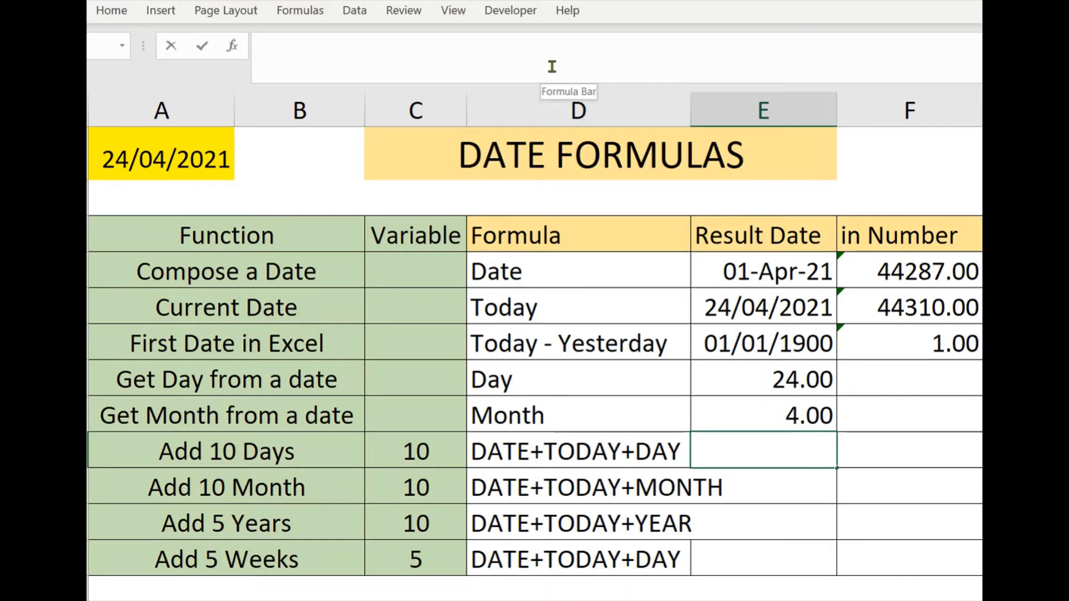
{"action": "type", "text": "="}
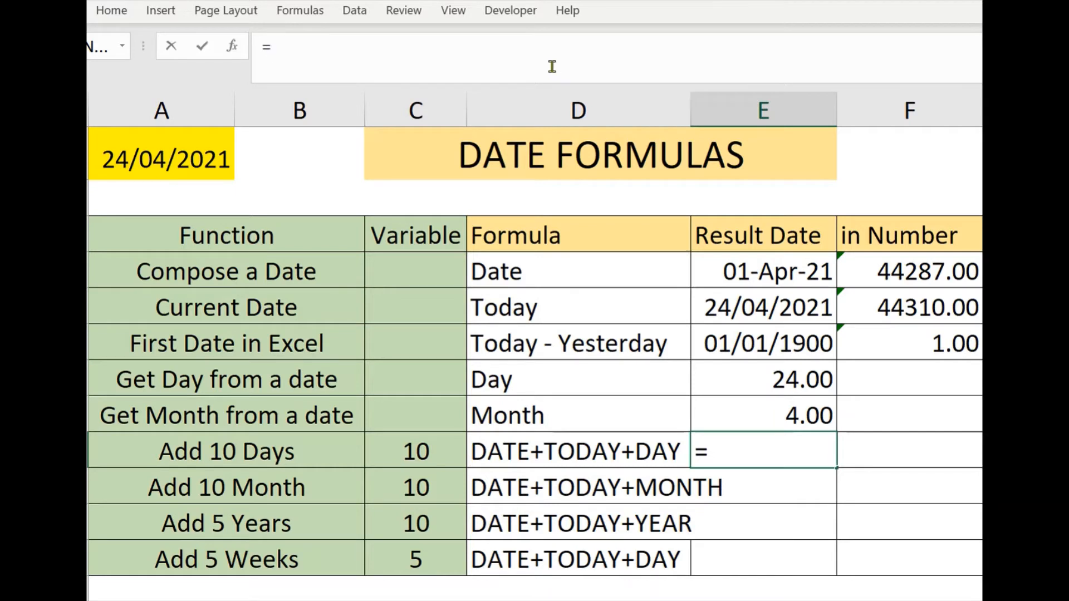
{"action": "type", "text": "DATE("}
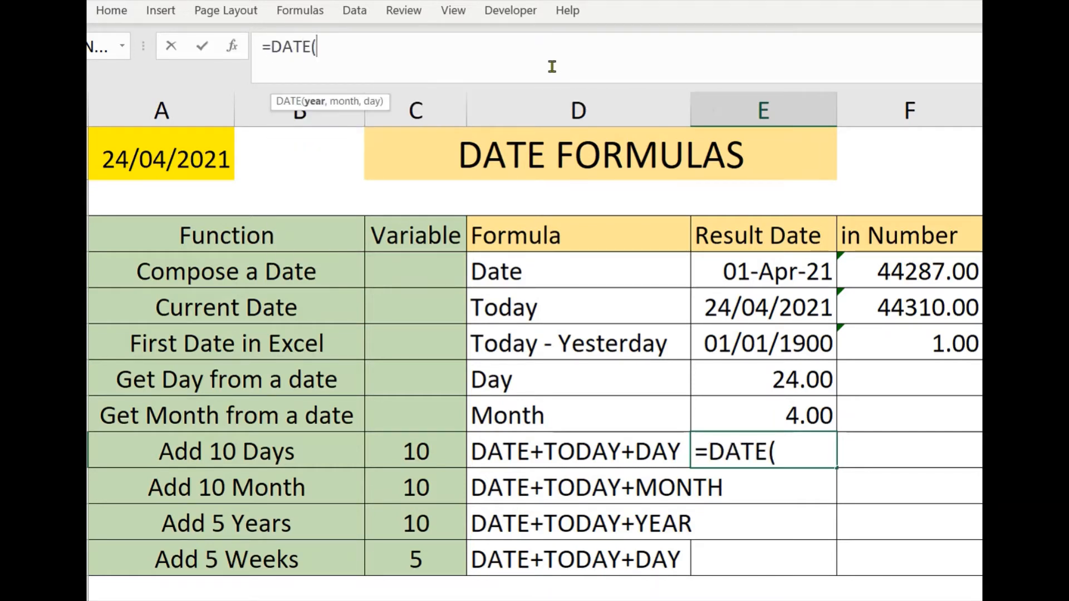
{"action": "type", "text": "\"2021\",\""}
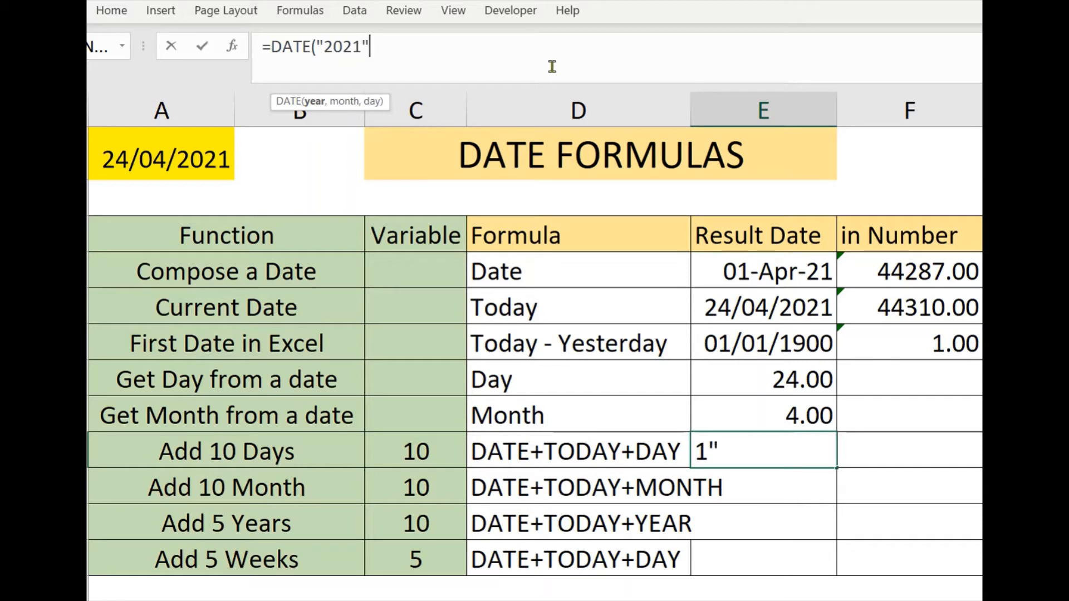
{"action": "type", "text": "0"}
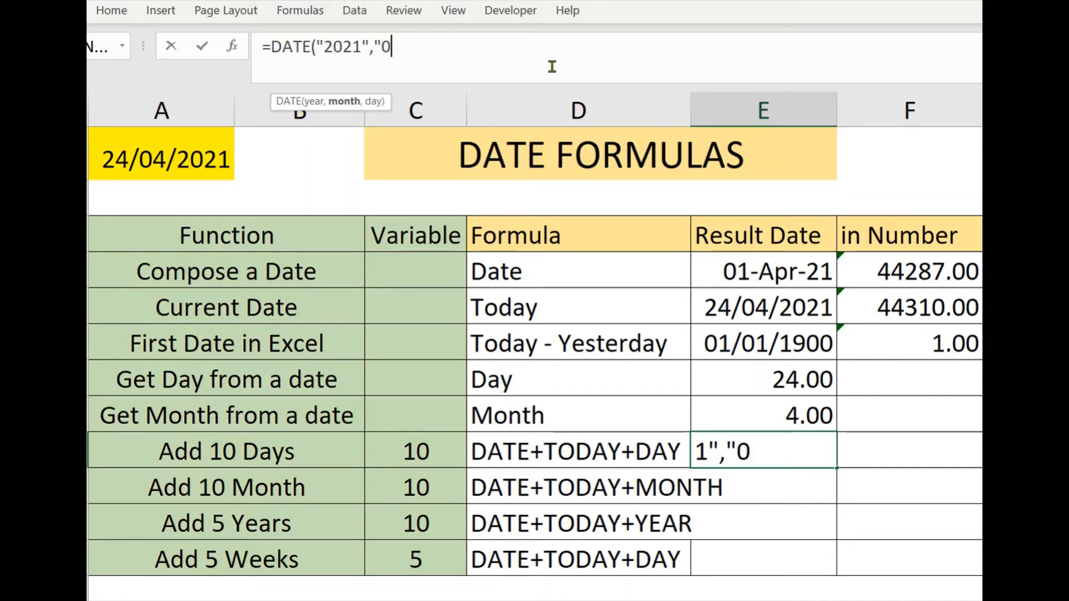
{"action": "type", "text": "4\","}
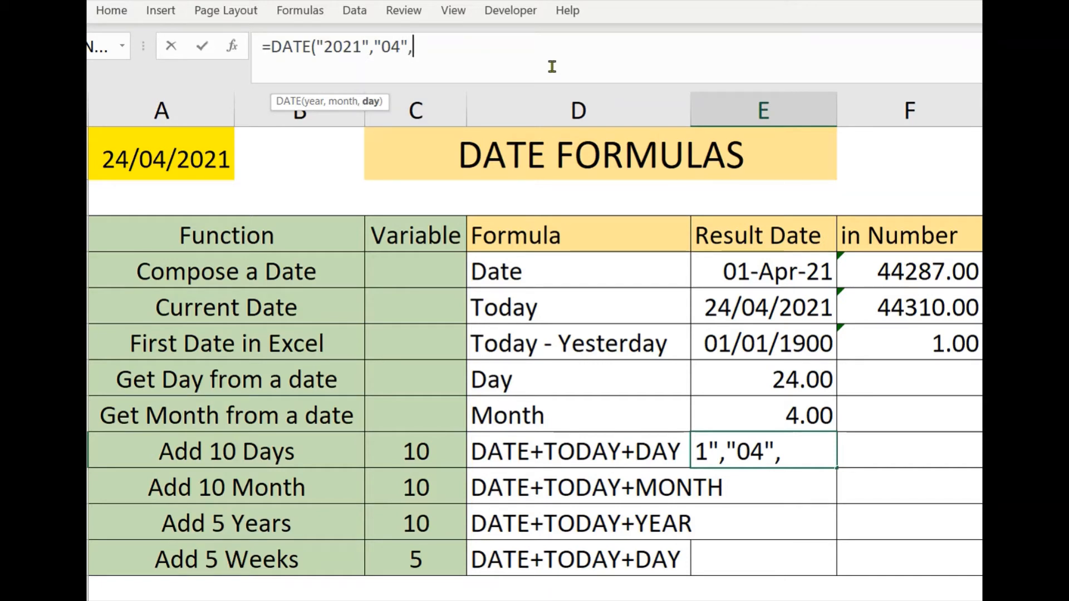
{"action": "type", "text": "SUM("}
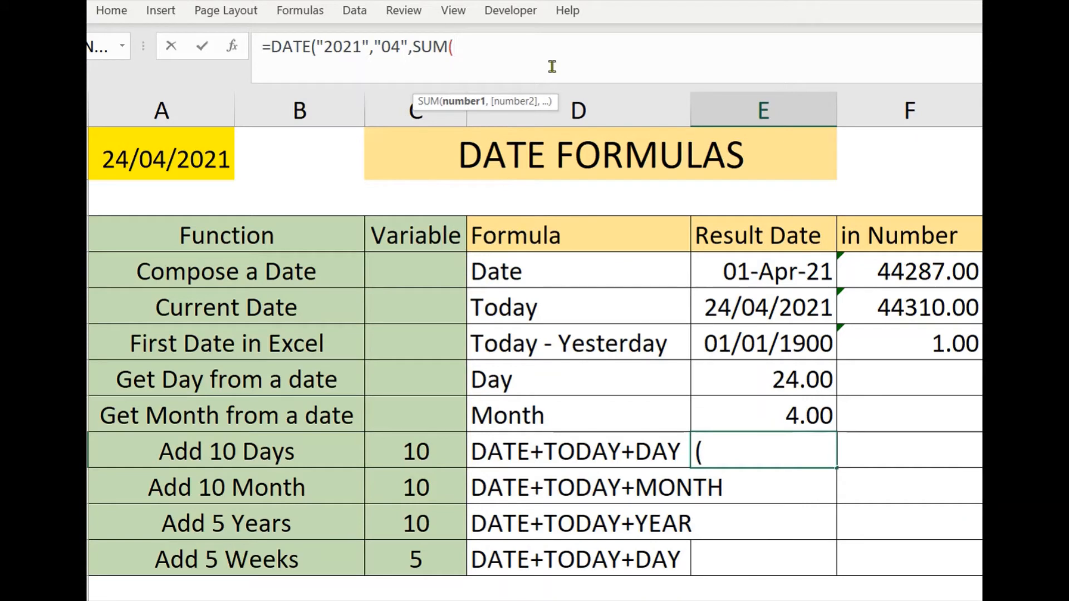
{"action": "left_click", "coordinate": [423, 450]}
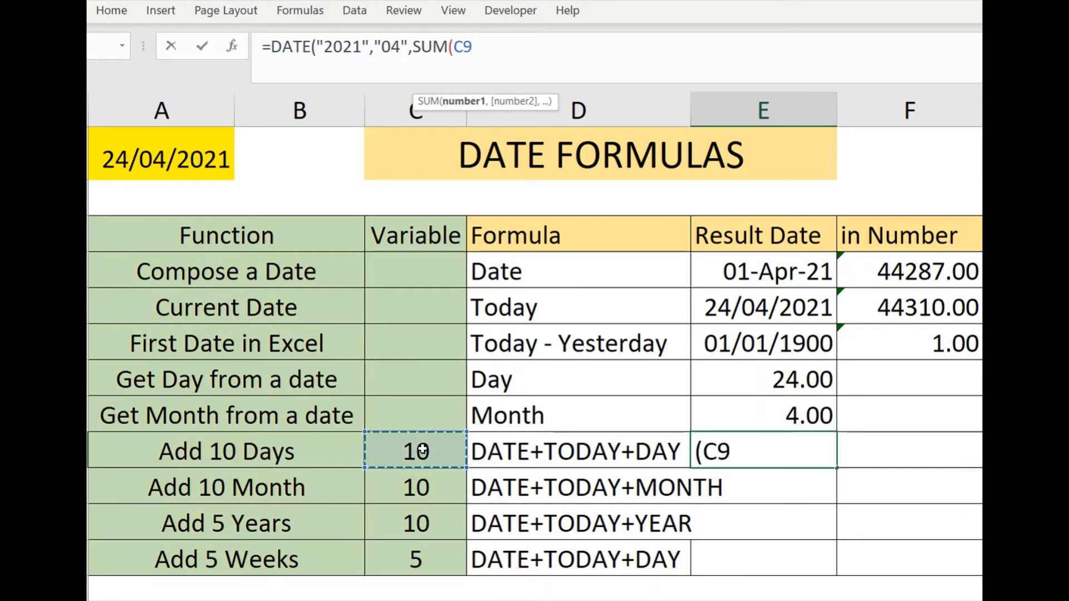
{"action": "type", "text": ","}
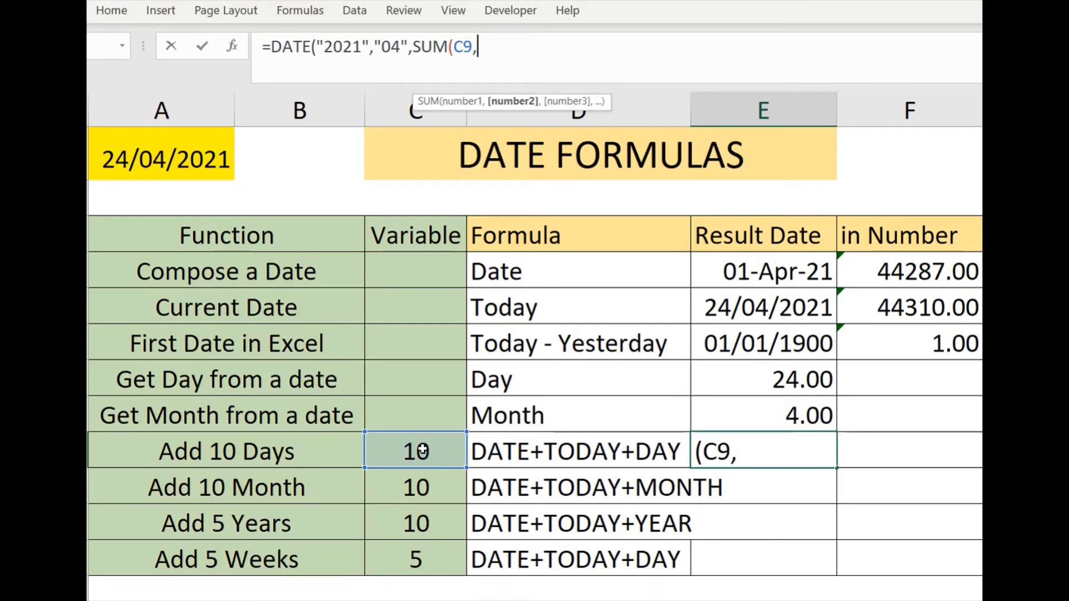
{"action": "type", "text": "DA"}
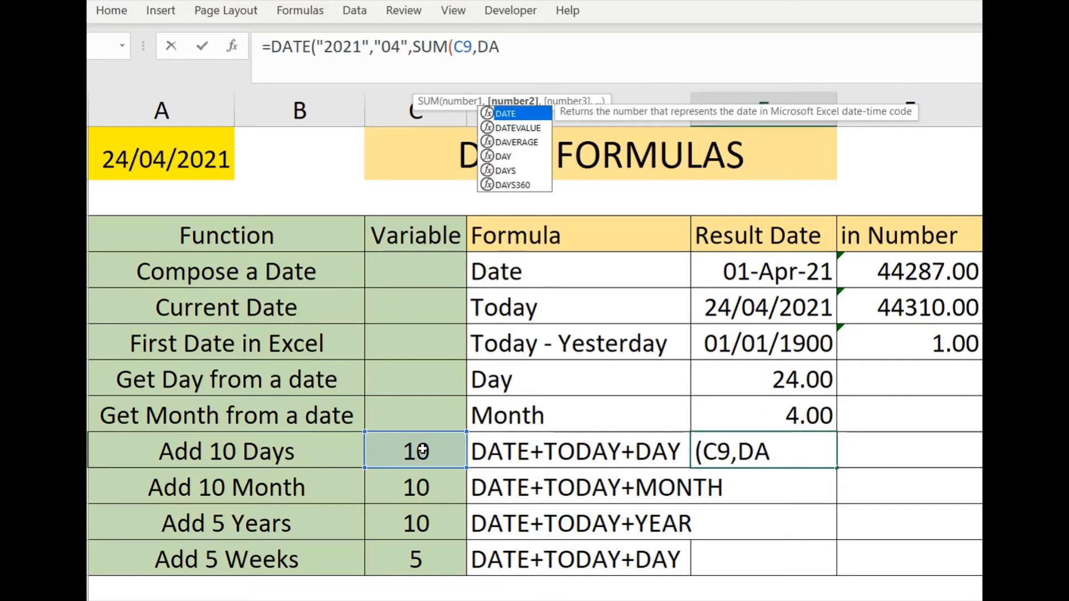
{"action": "type", "text": "Y("}
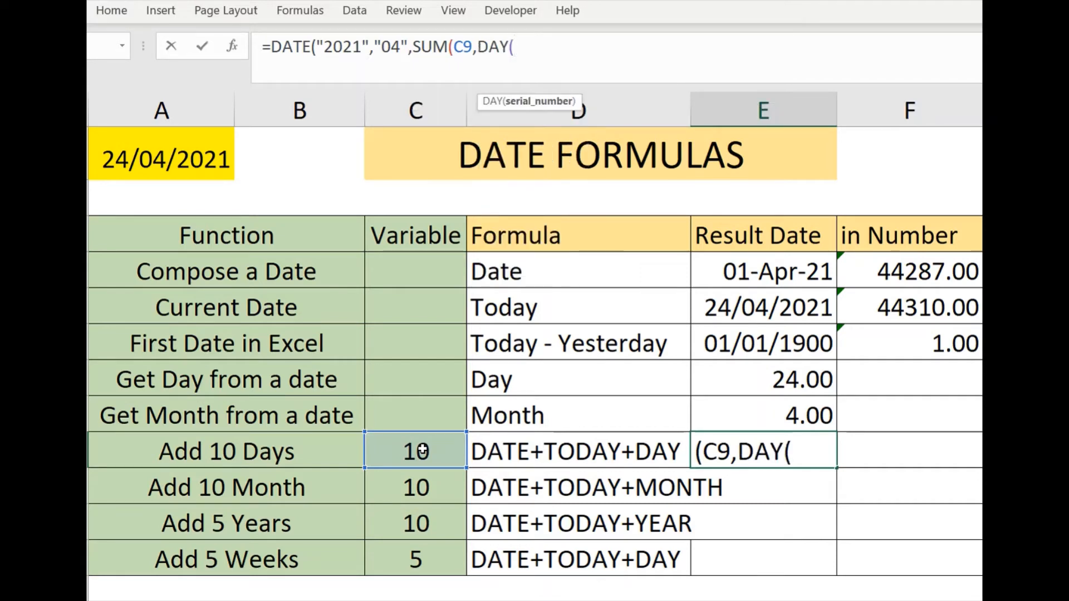
{"action": "type", "text": "To"}
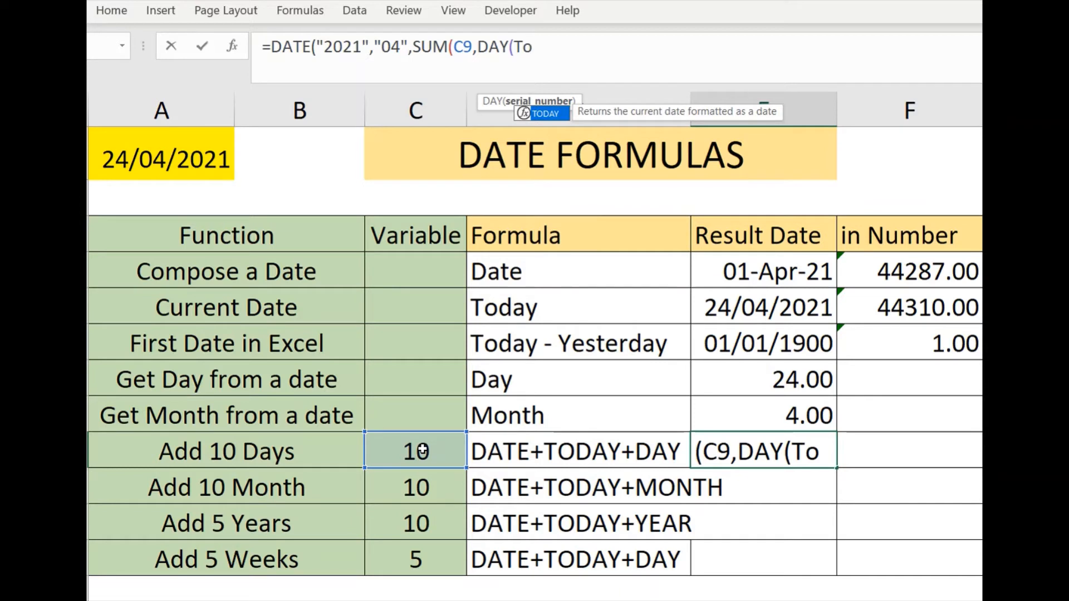
{"action": "type", "text": "day())"}
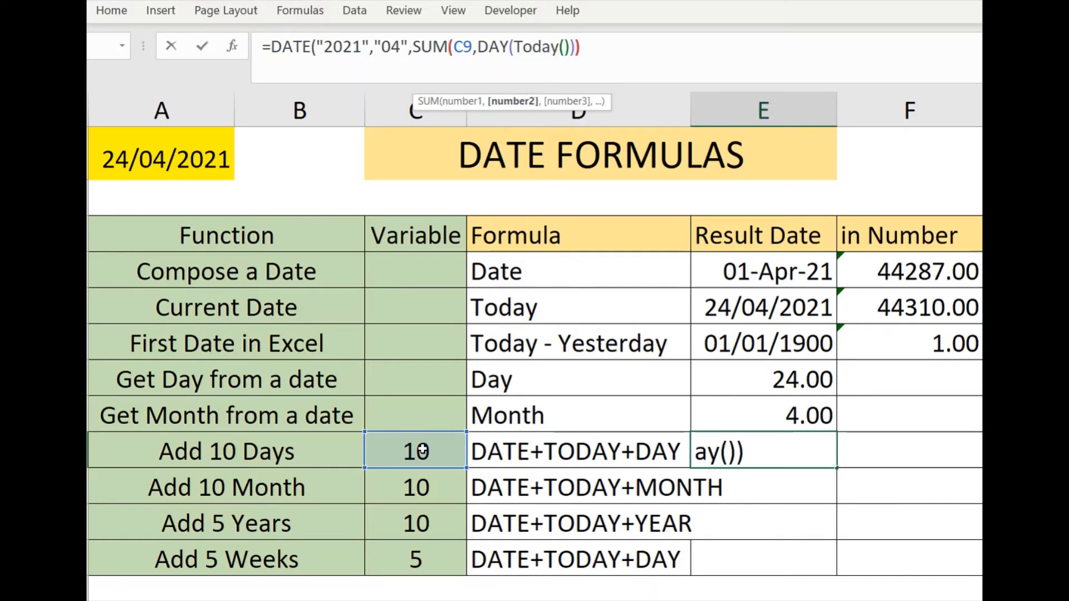
{"action": "type", "text": "))"}
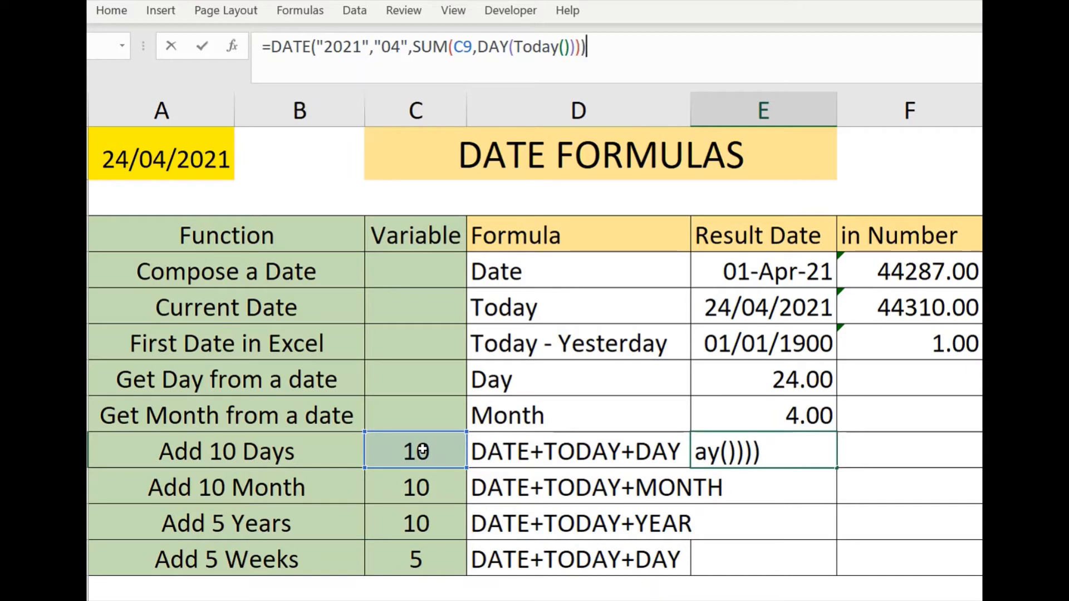
{"action": "key", "text": "Return"}
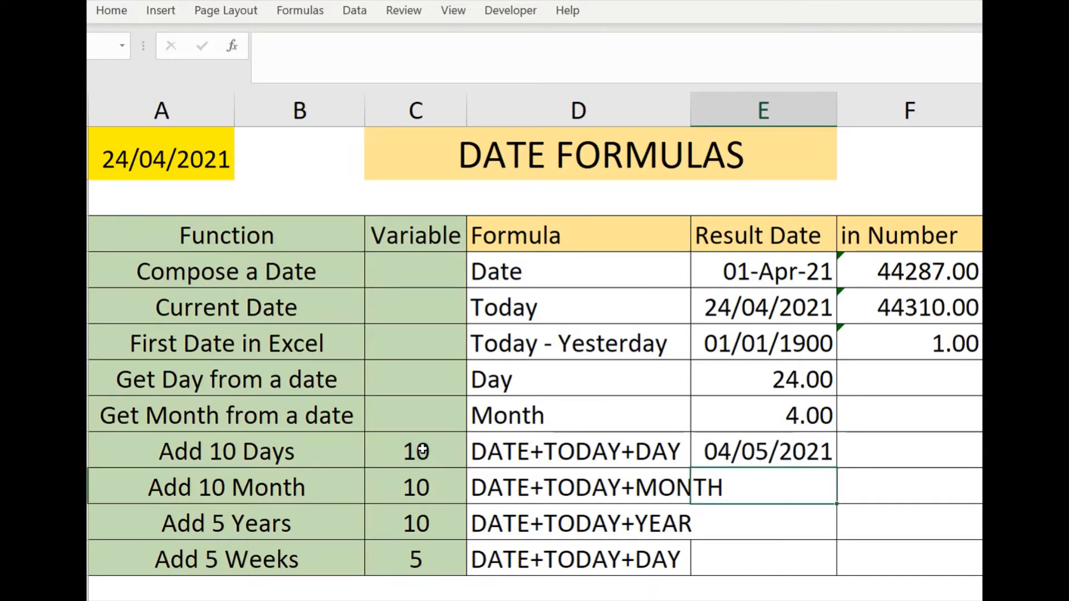
{"action": "key", "text": "Up"}
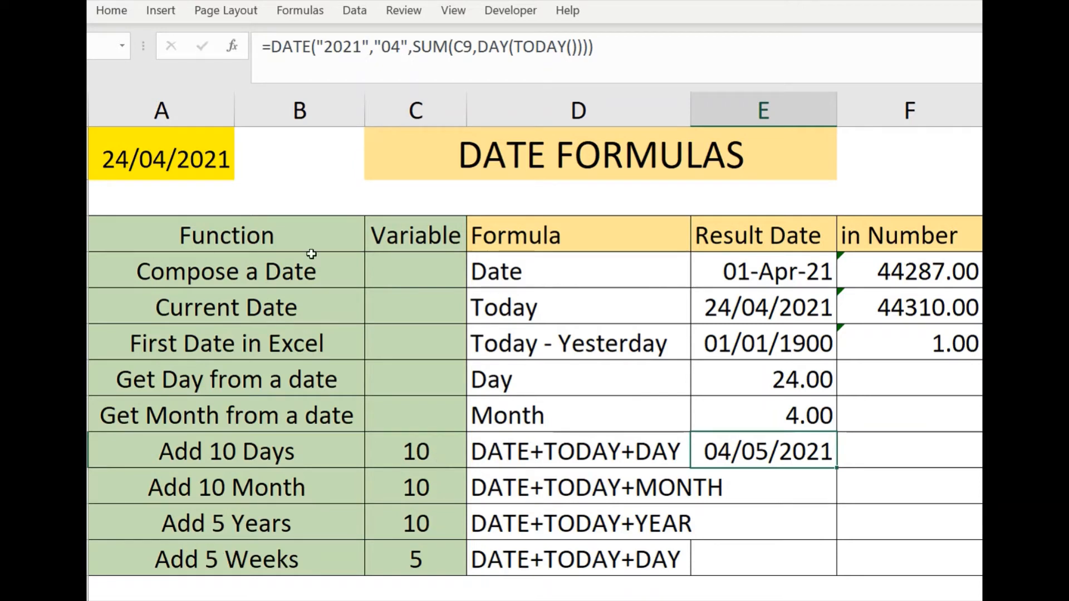
- Examine the month argument "04" in the Result Date formula of the Add 10 Days row
{"action": "left_click_drag", "start_coordinate": [381, 47], "coordinate": [401, 47]}
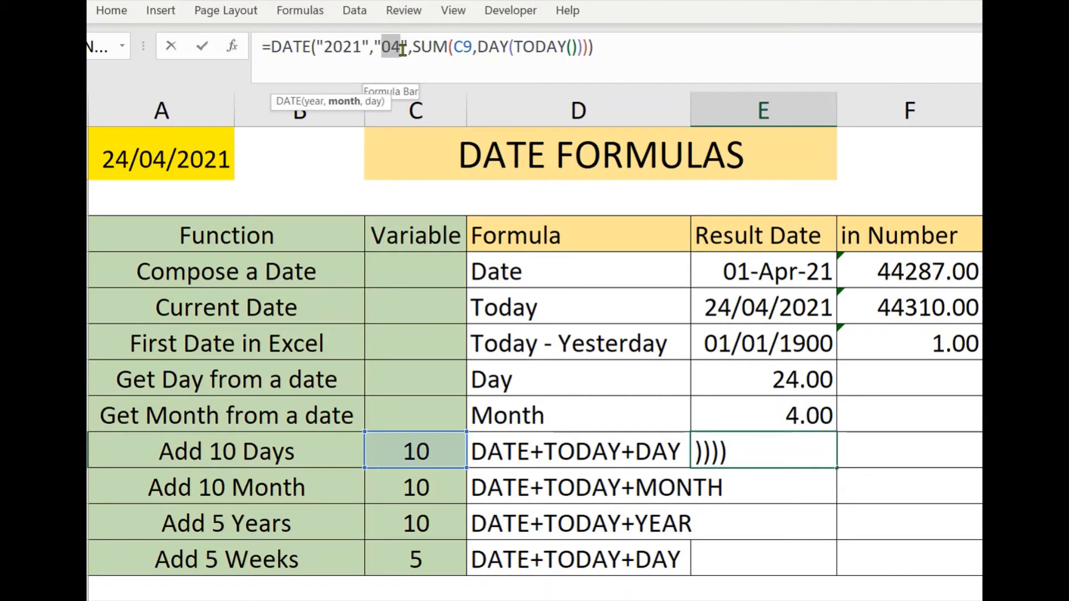
{"action": "left_click", "coordinate": [632, 53]}
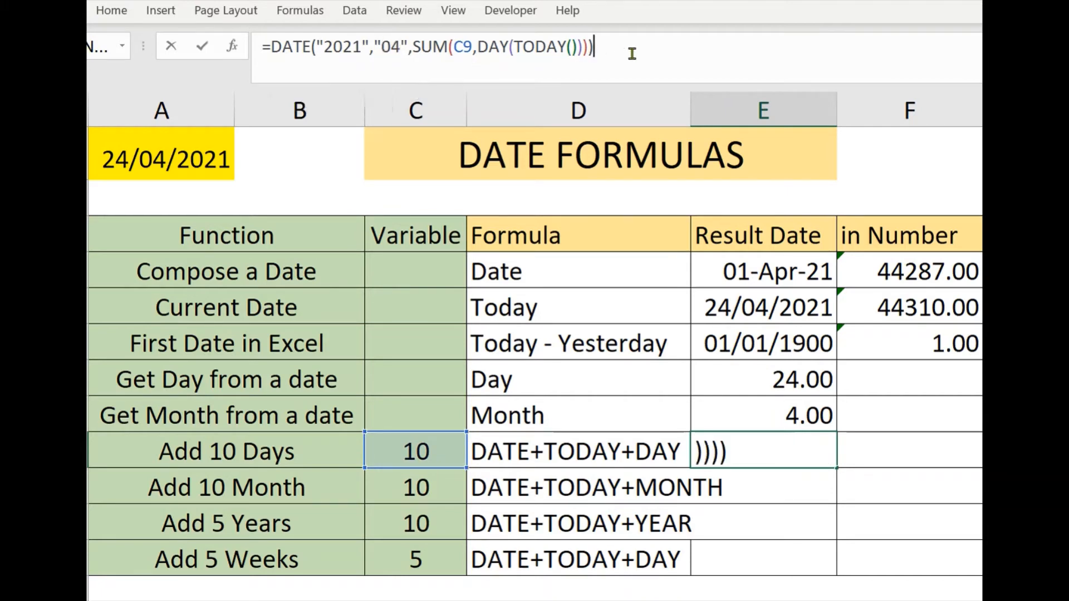
{"action": "key", "text": "Return"}
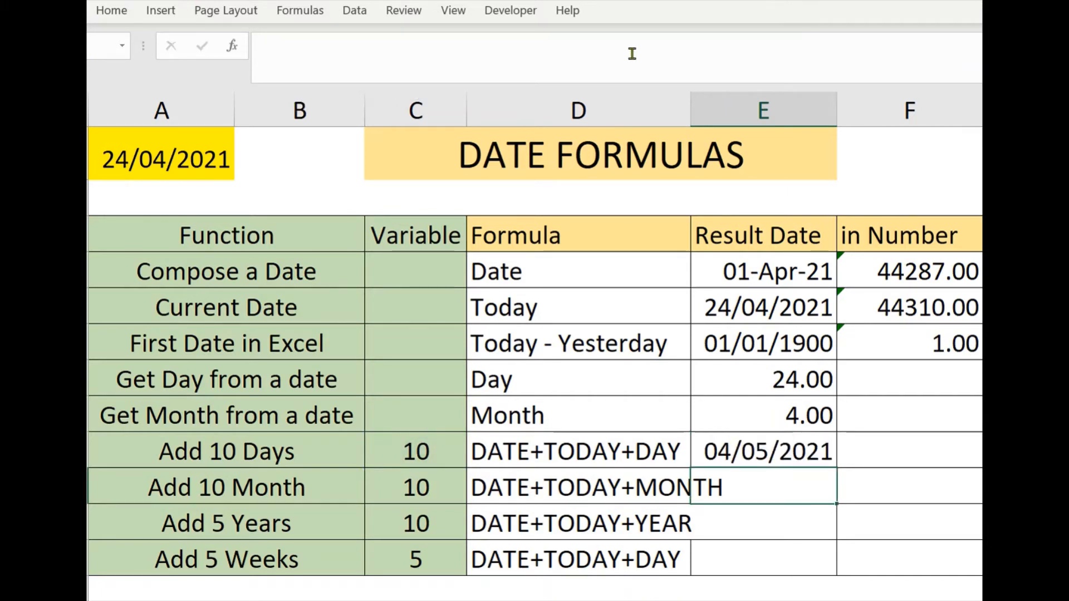
{"action": "key", "text": "Up"}
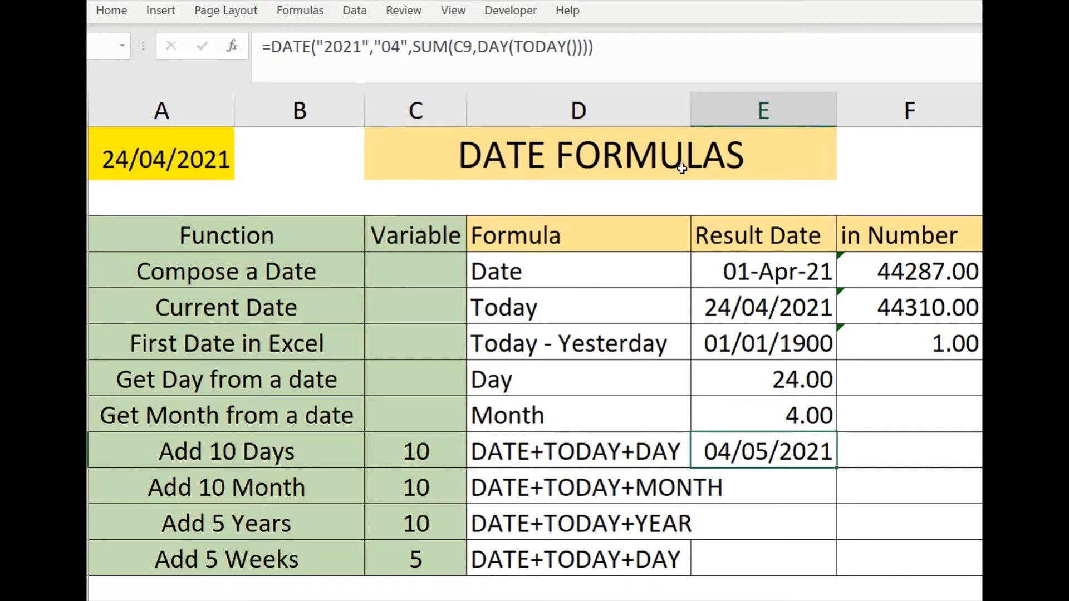
- Enter the formula =DATE("2021",SUM(C10,MONTH(TODAY())),"24") as the Result Date of the Add 10 Month row
{"action": "double_click", "coordinate": [756, 488]}
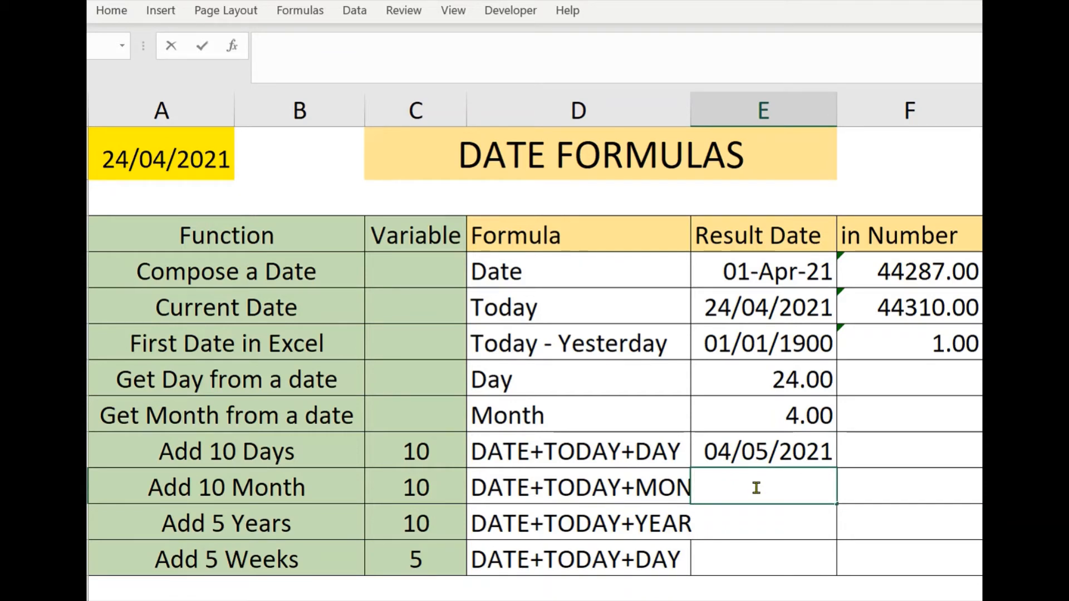
{"action": "type", "text": "=date"}
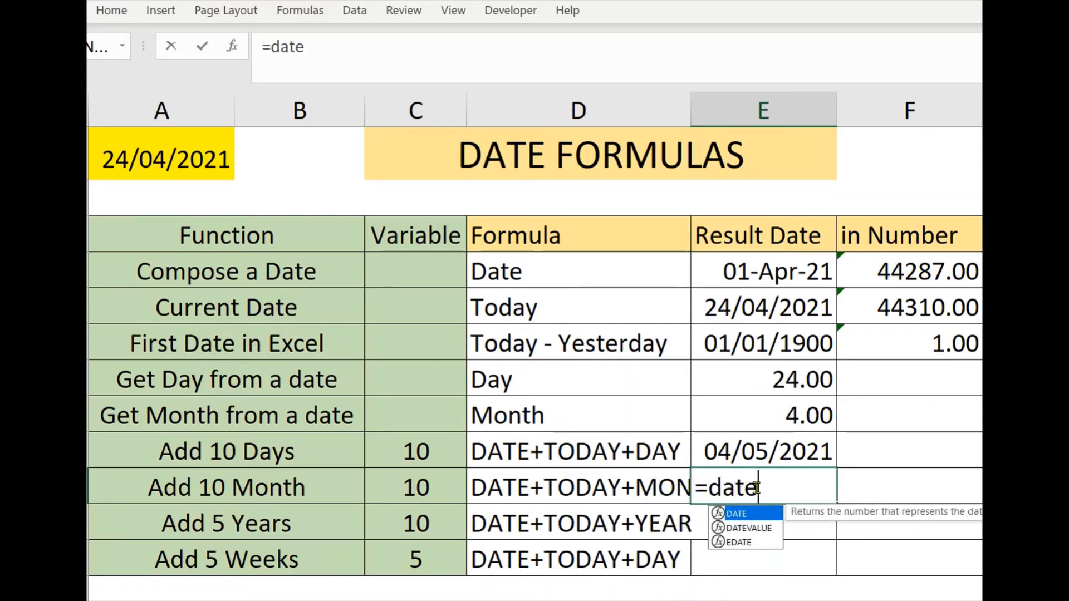
{"action": "key", "text": "Tab"}
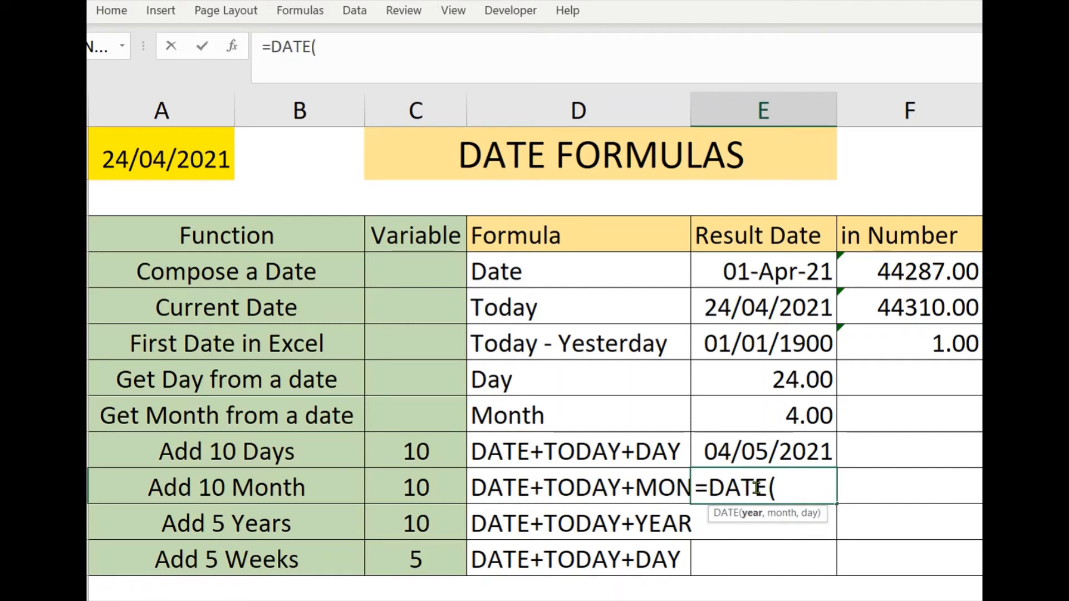
{"action": "type", "text": "\"2021\""}
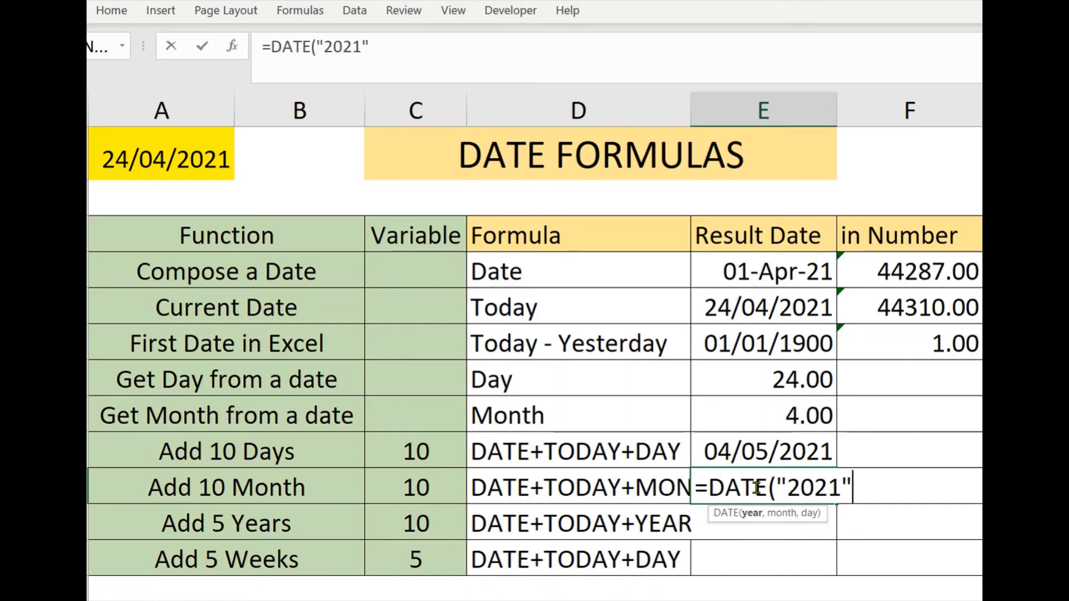
{"action": "type", "text": ","}
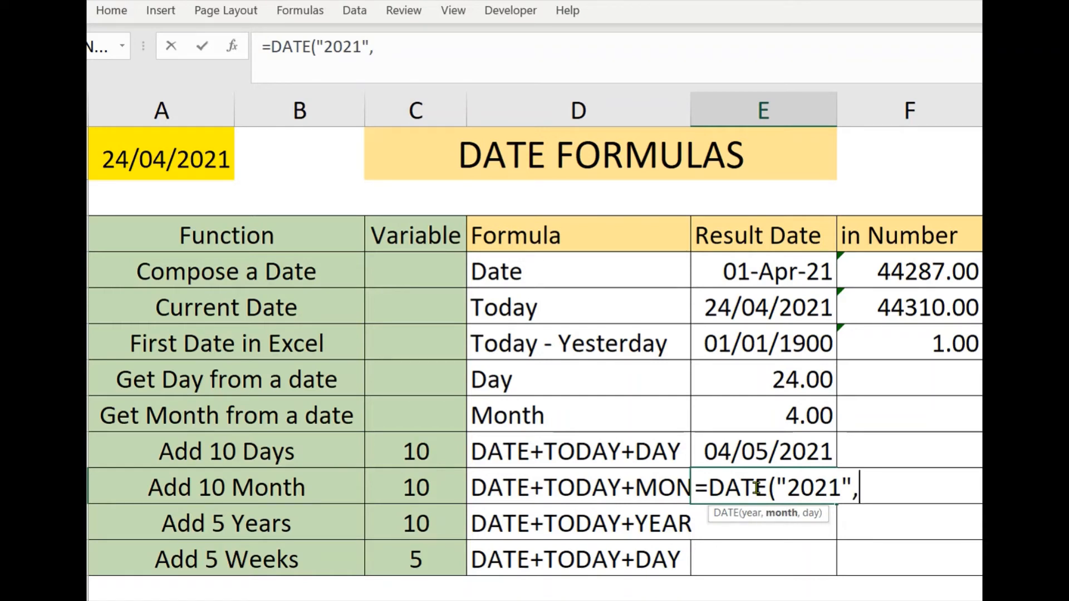
{"action": "type", "text": "sum"}
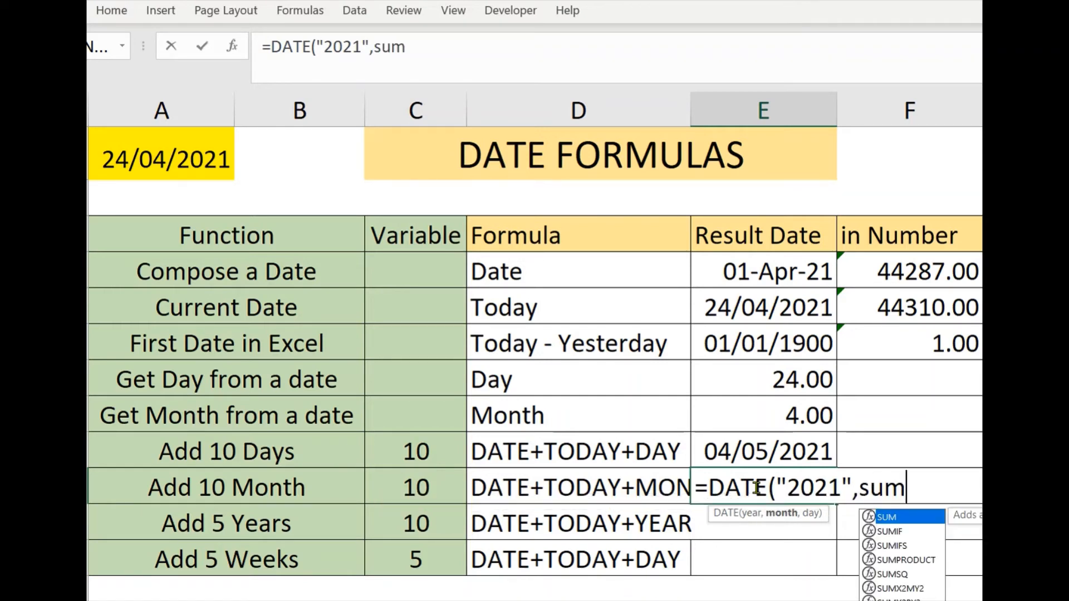
{"action": "type", "text": "("}
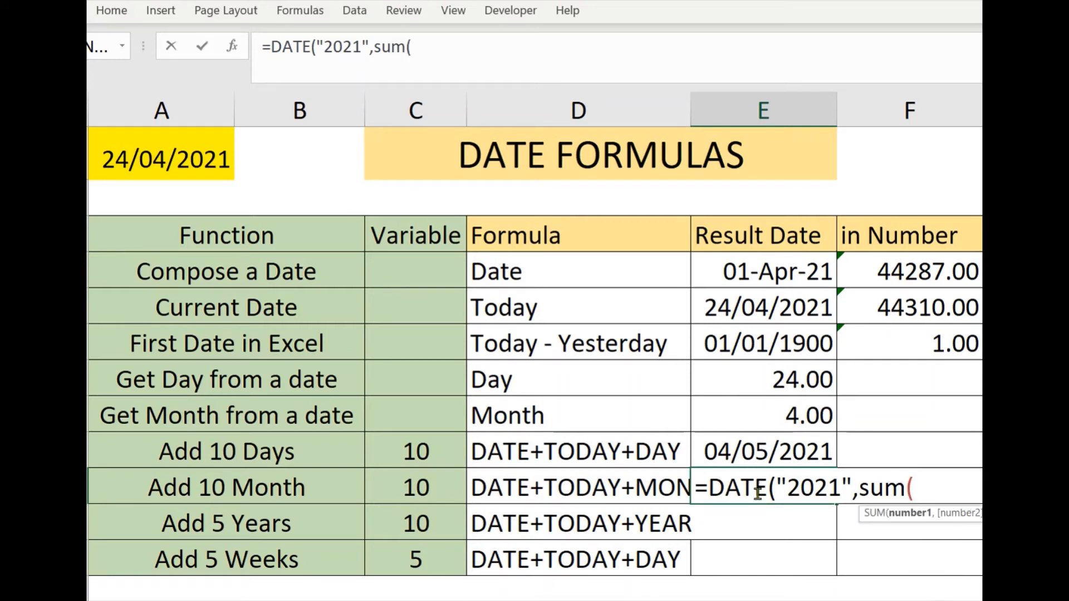
{"action": "left_click", "coordinate": [430, 476]}
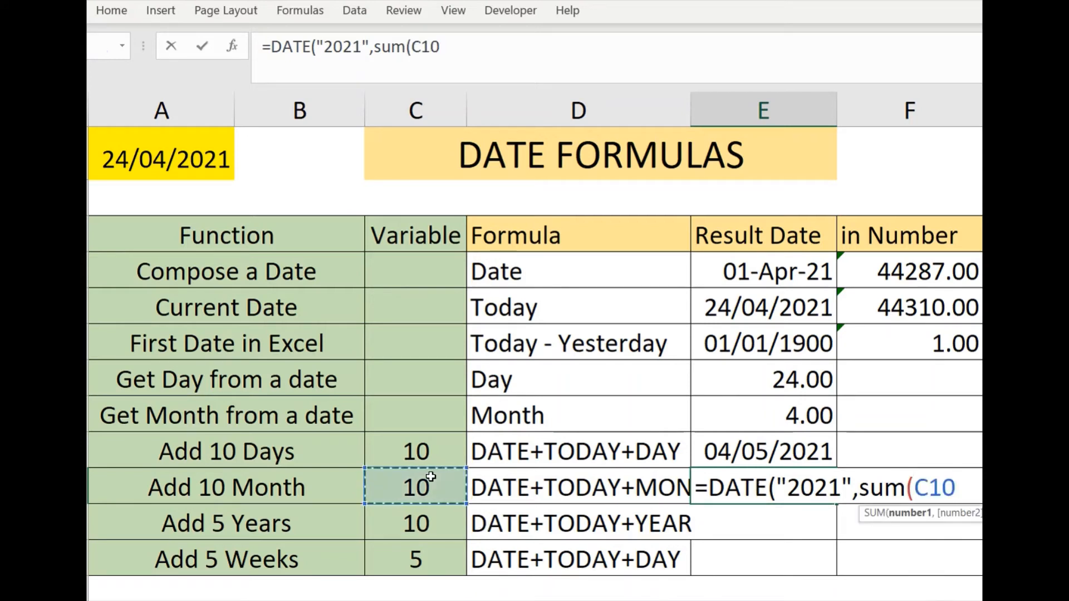
{"action": "type", "text": ","}
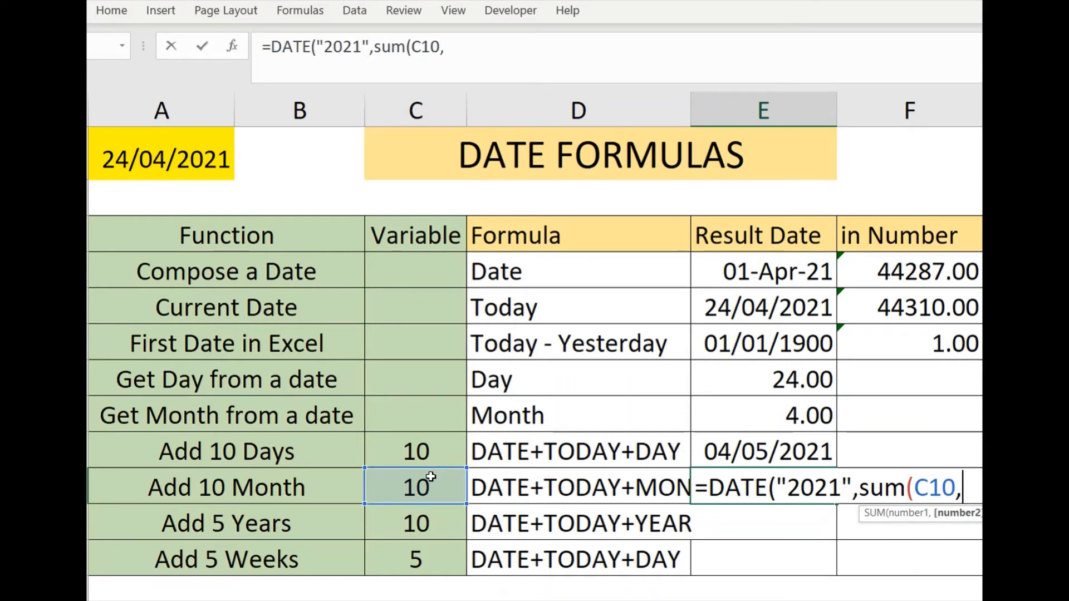
{"action": "type", "text": "mont"}
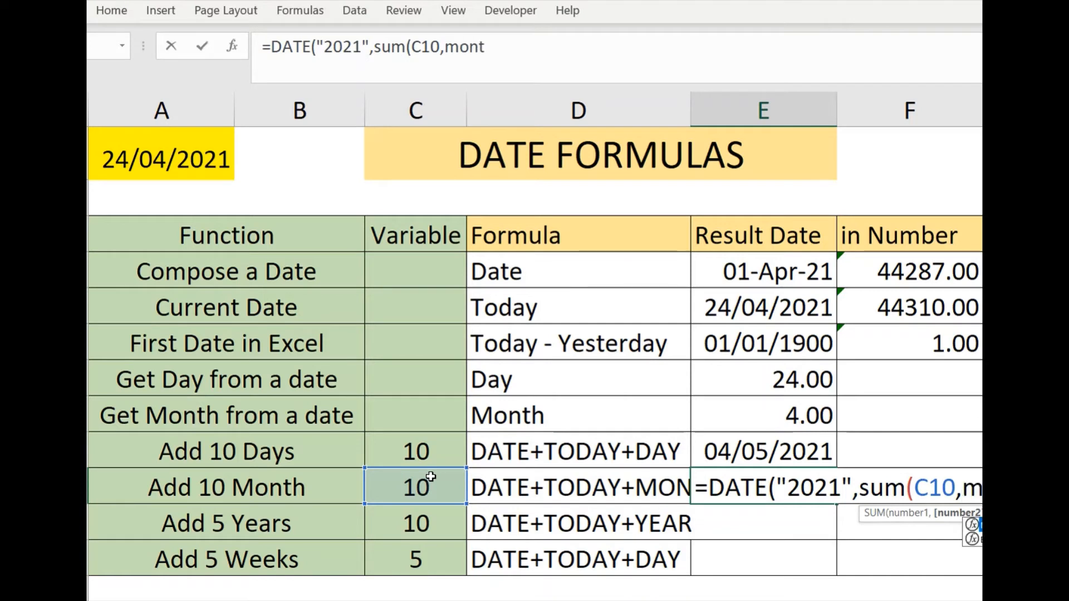
{"action": "type", "text": "h("}
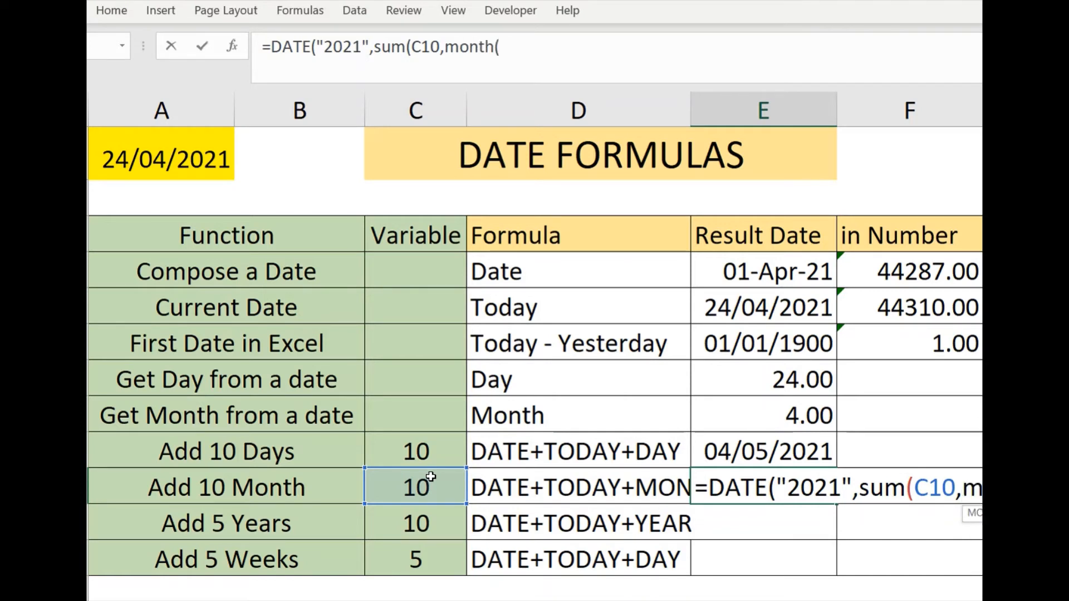
{"action": "type", "text": "toda"}
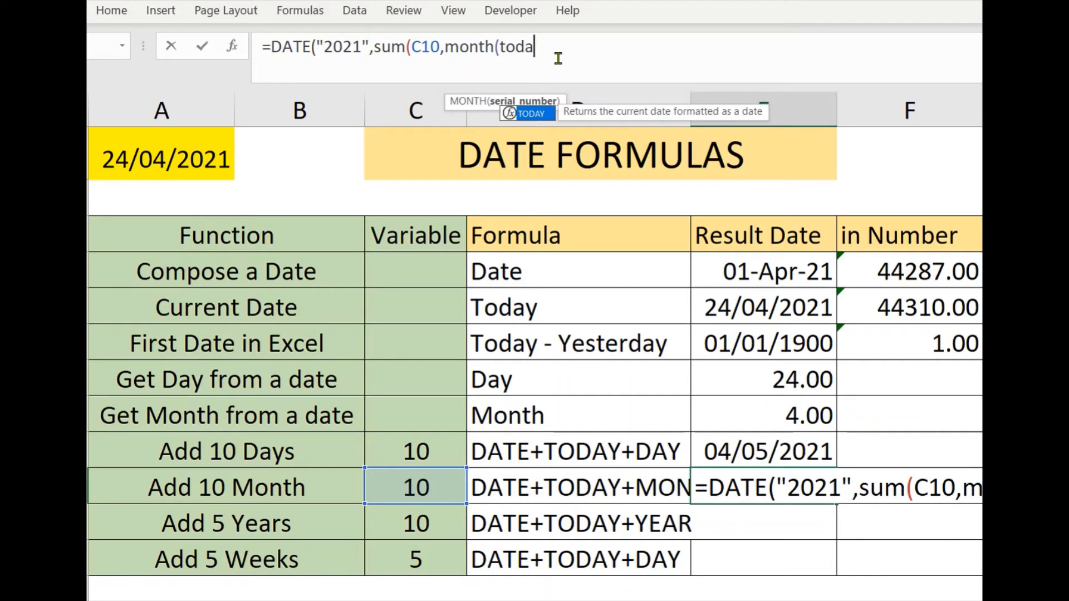
{"action": "type", "text": "y())"}
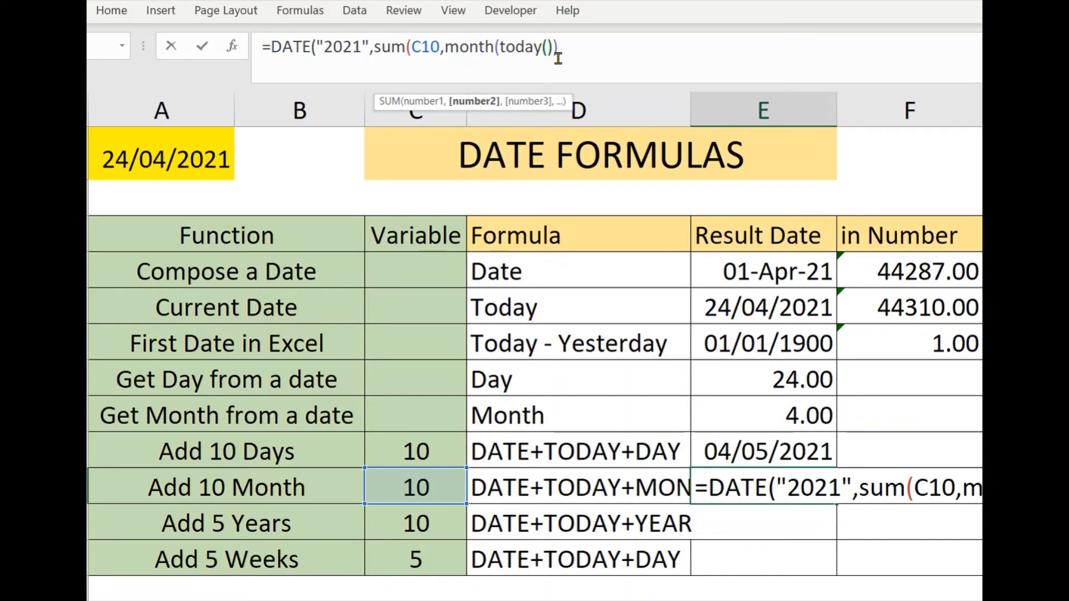
{"action": "type", "text": "),"}
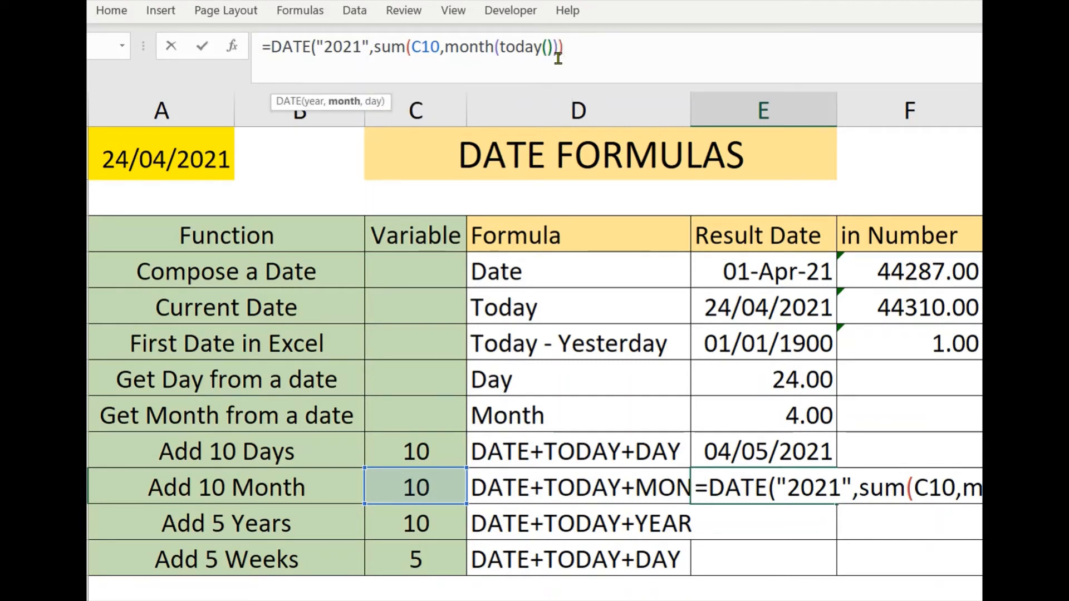
{"action": "type", "text": "\"2"}
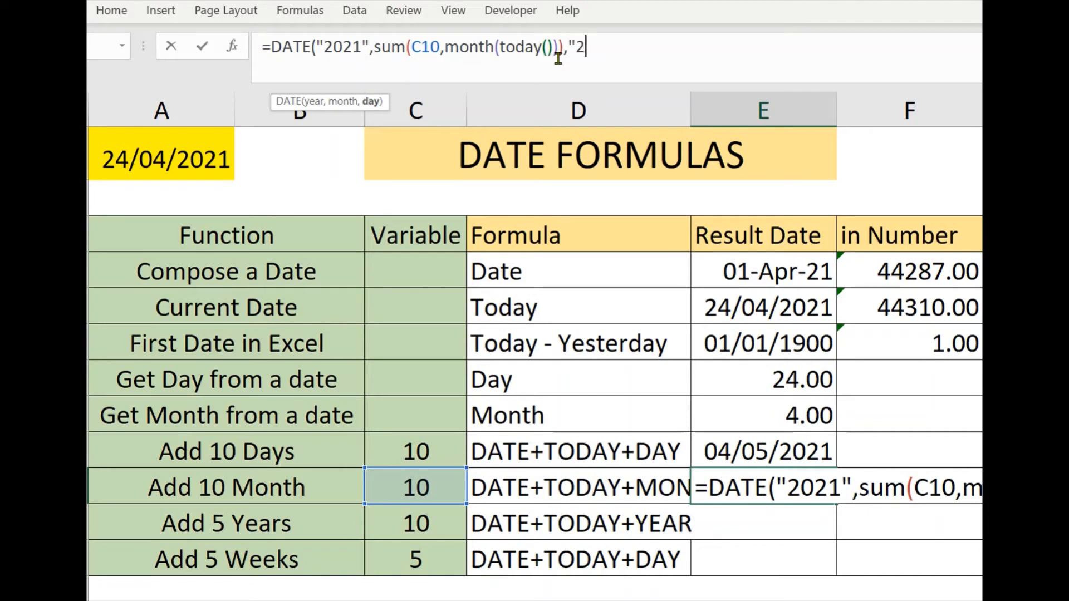
{"action": "type", "text": "4\")"}
{"action": "key", "text": "Return"}
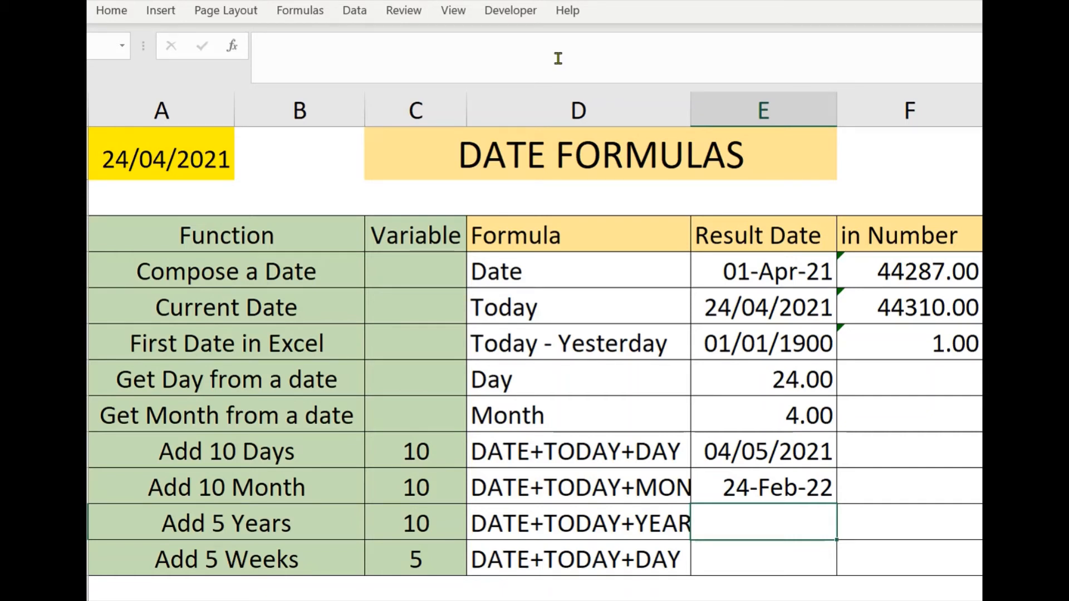
- Change the Function label of the Add 5 Years row to Add 10 Years
{"action": "double_click", "coordinate": [226, 523]}
{"action": "key", "text": "BackSpace"}
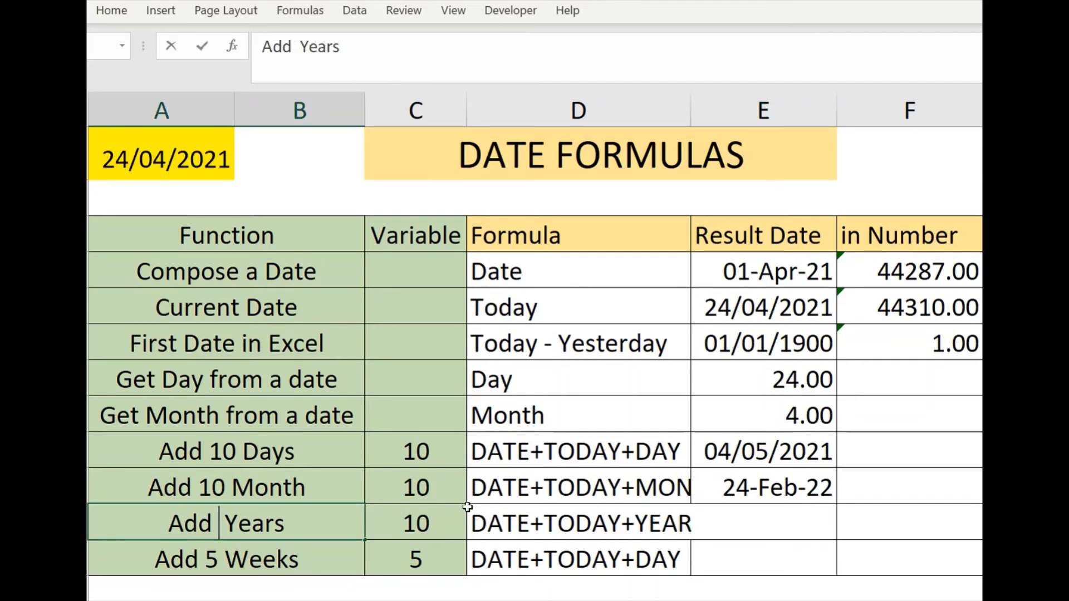
{"action": "type", "text": "10"}
{"action": "key", "text": "Tab"}
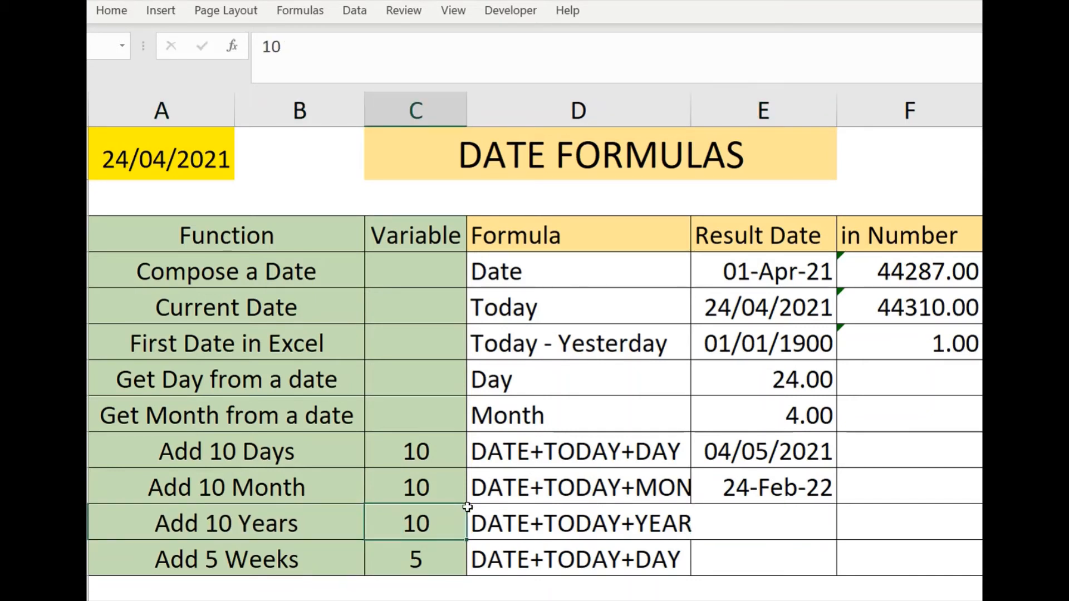
- Enter the formula =DATE(SUM(C11,YEAR(TODAY())),"04","24") as the Result Date of the Add 10 Years row, then reselect that cell
{"action": "key", "text": "Tab"}
{"action": "key", "text": "Tab"}
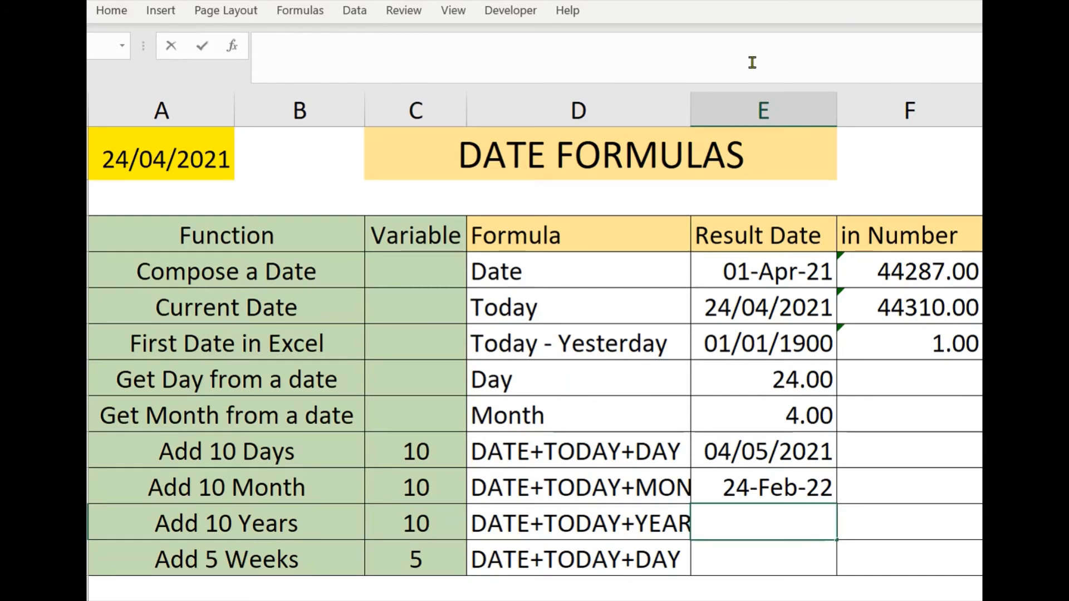
{"action": "type", "text": "=Da"}
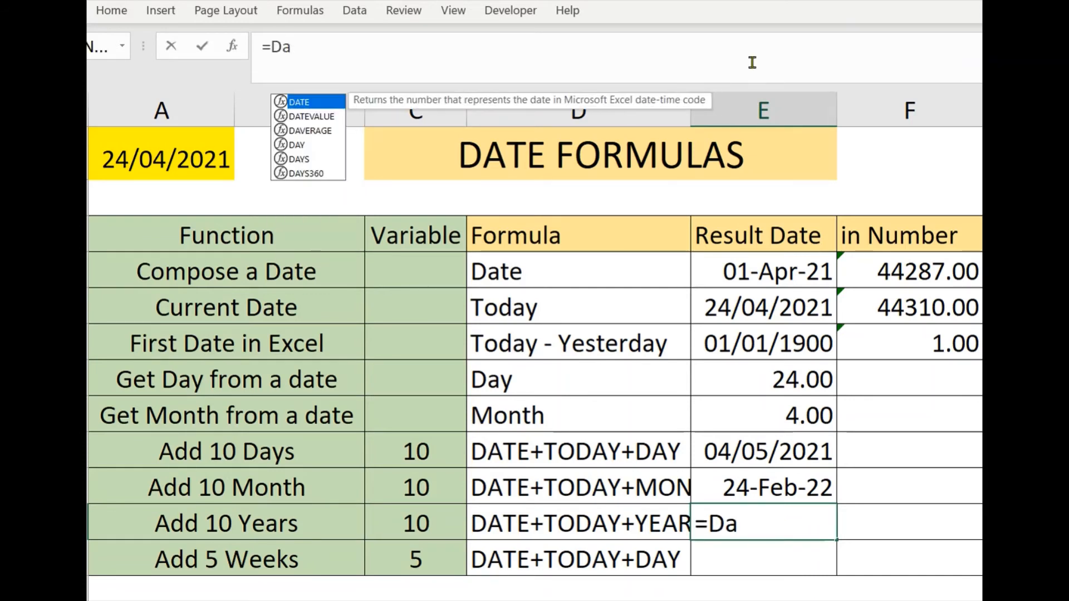
{"action": "type", "text": "t"}
{"action": "key", "text": "Tab"}
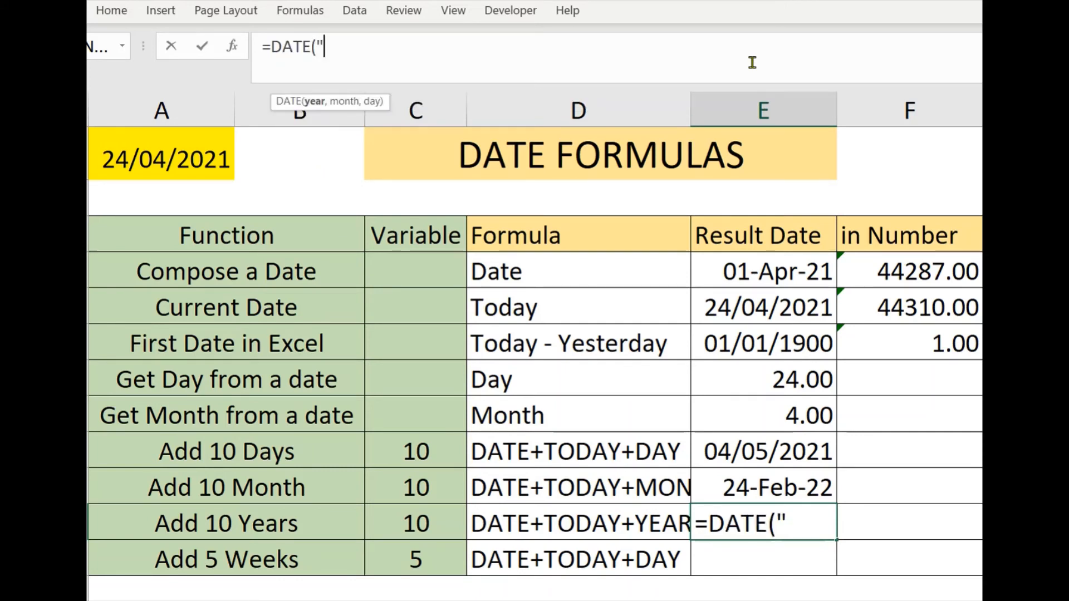
{"action": "type", "text": "SUM"}
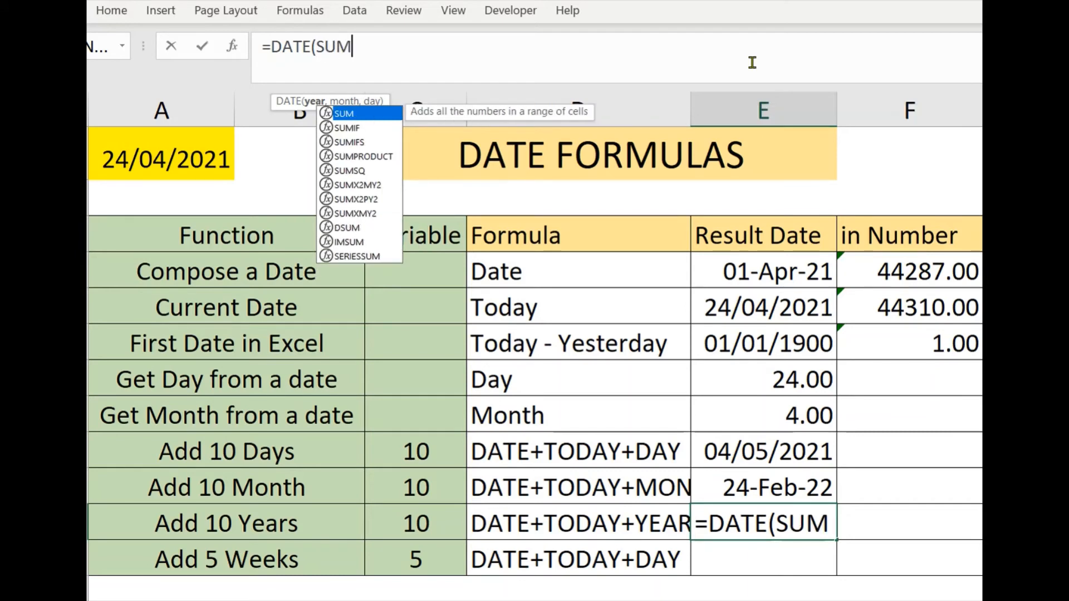
{"action": "key", "text": "Tab"}
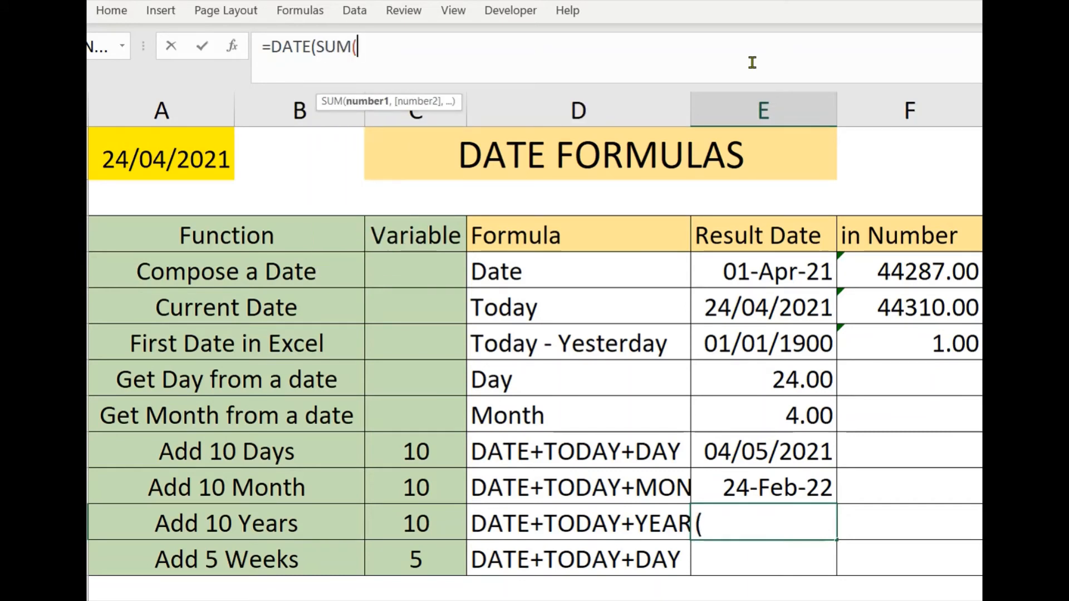
{"action": "left_click", "coordinate": [413, 517]}
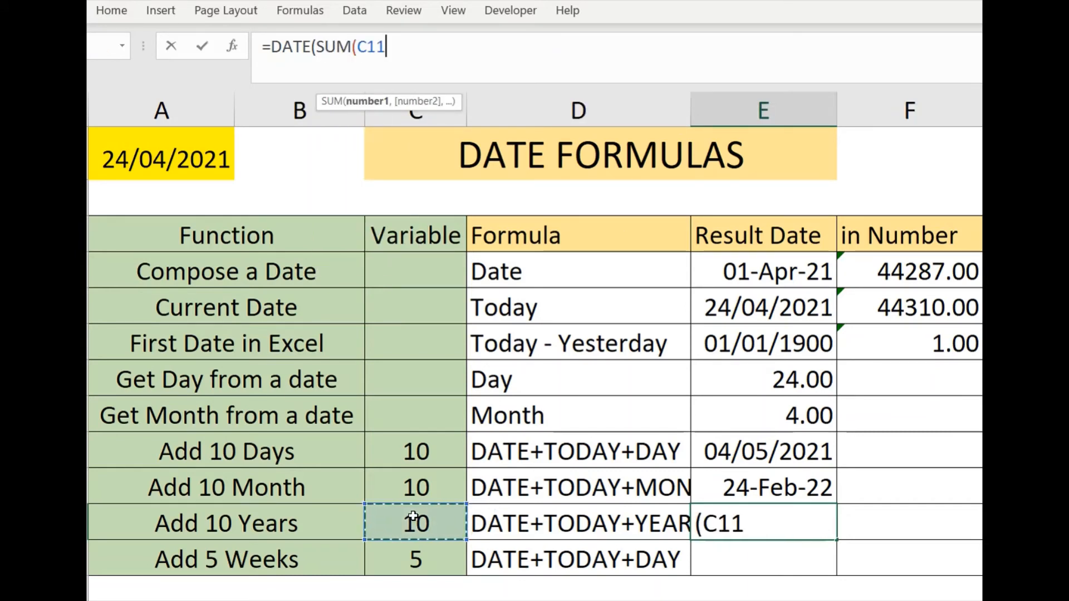
{"action": "type", "text": ","}
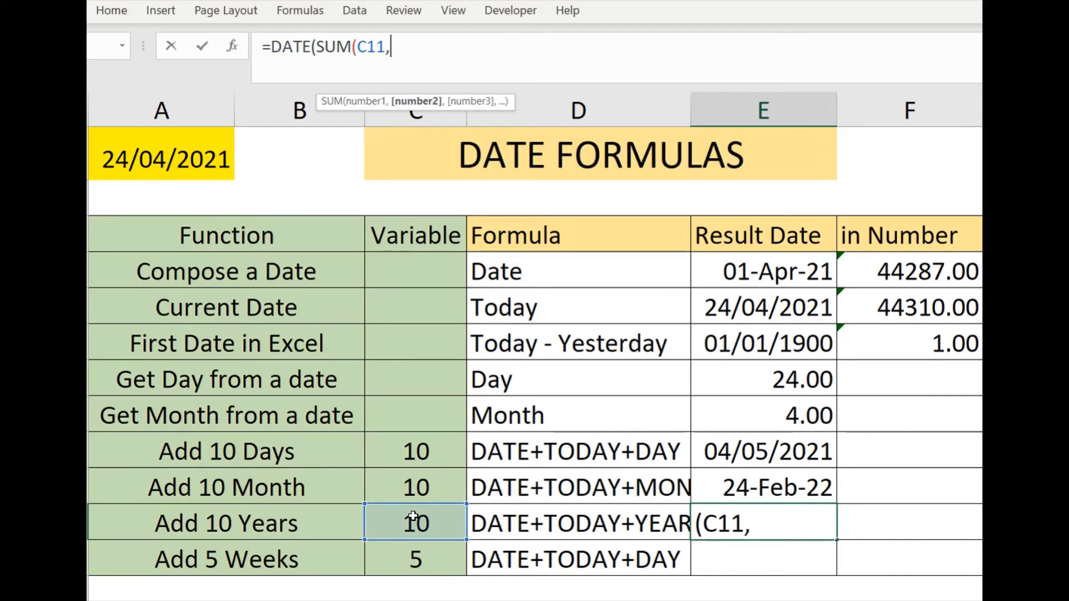
{"action": "type", "text": "yea"}
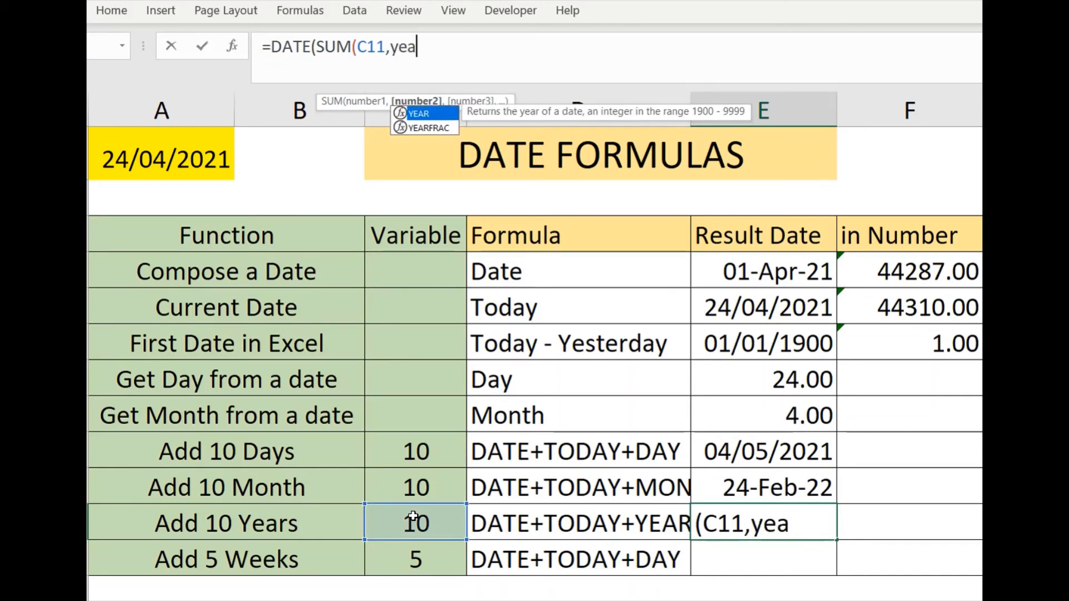
{"action": "type", "text": "r(t"}
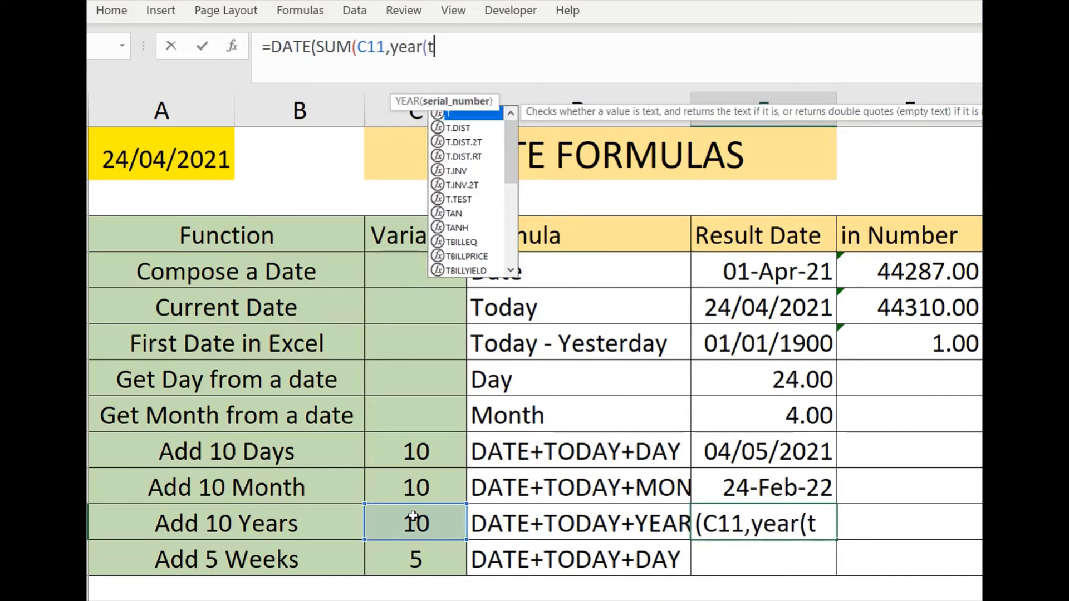
{"action": "type", "text": "oday())"}
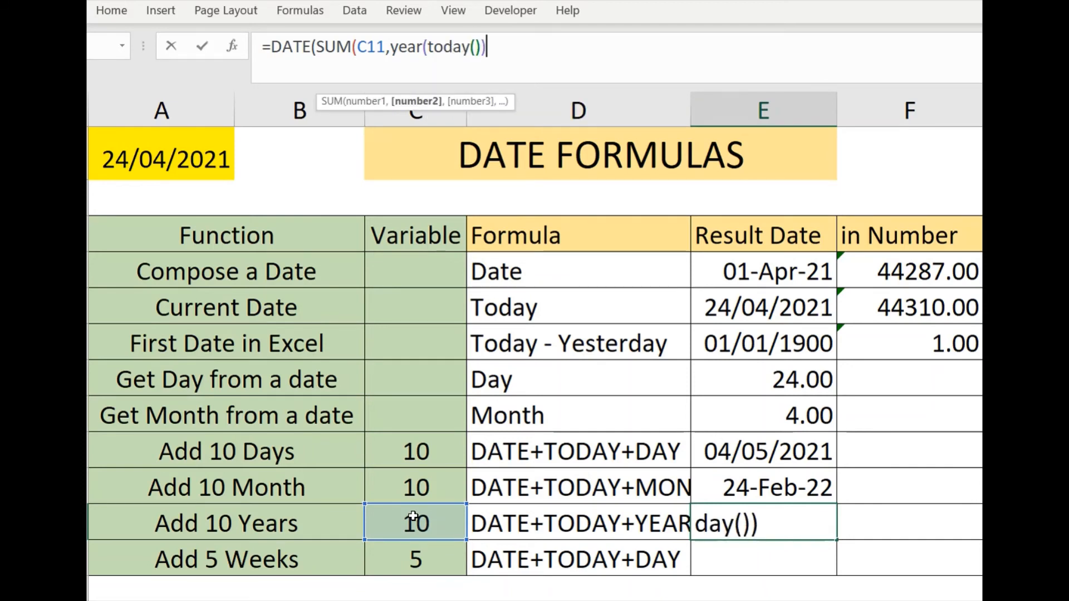
{"action": "type", "text": "),"}
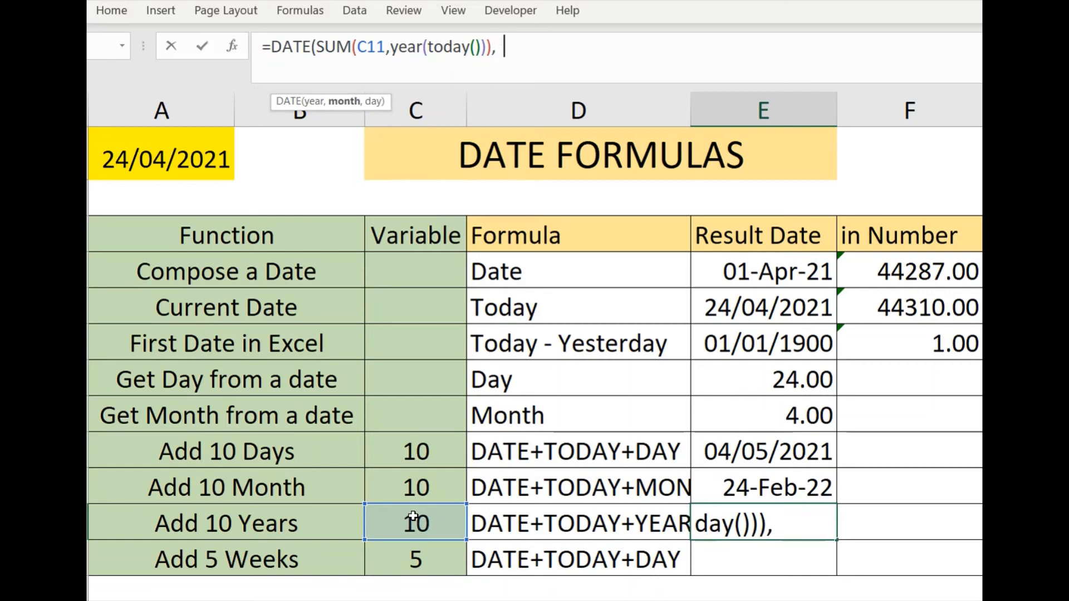
{"action": "type", "text": "\"04"}
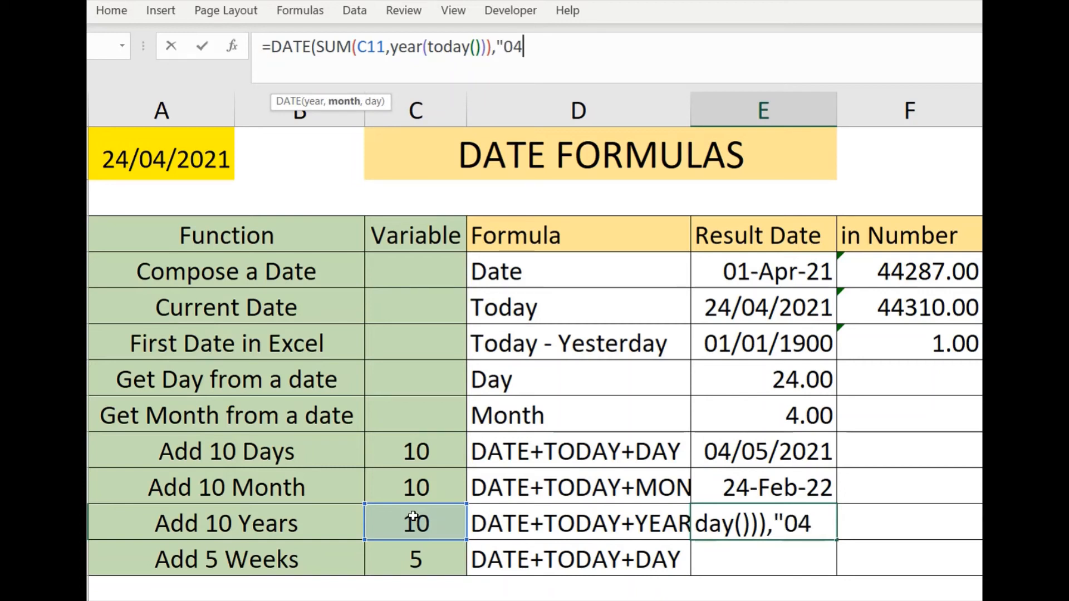
{"action": "type", "text": "\",\"24"}
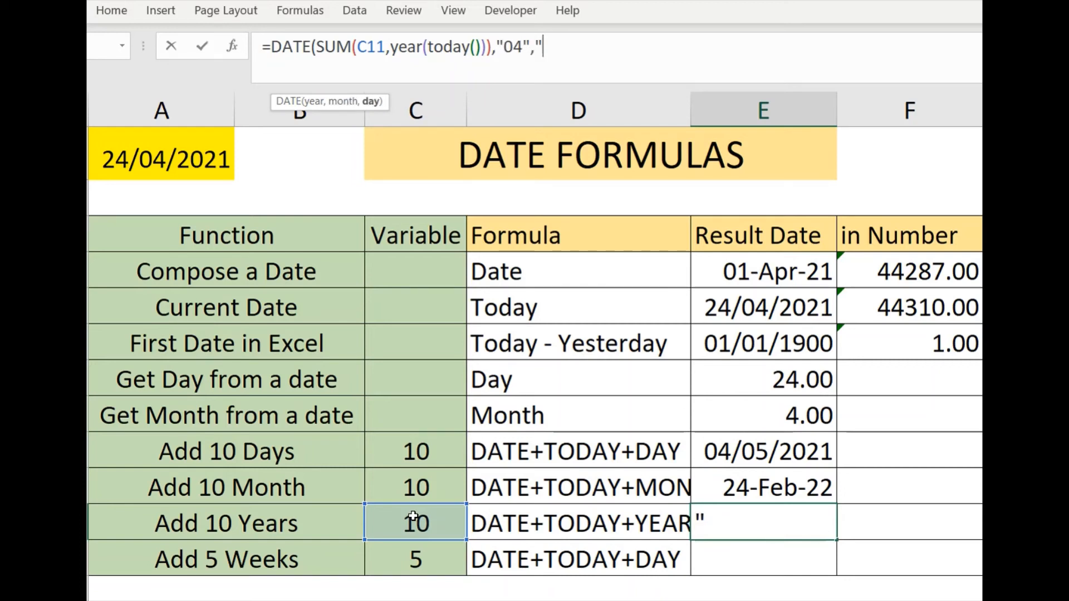
{"action": "type", "text": "\")"}
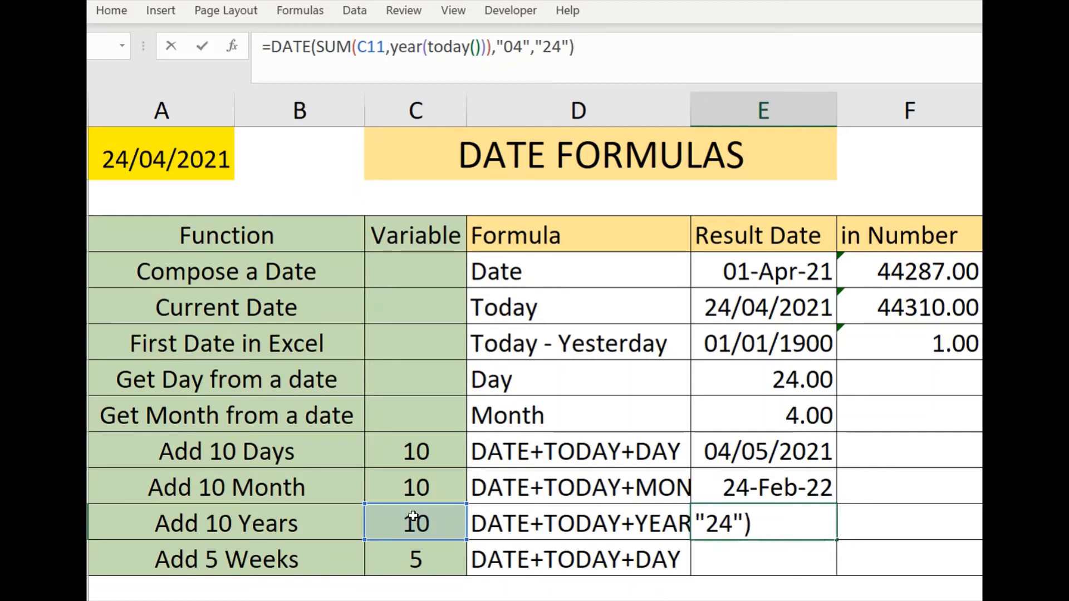
{"action": "key", "text": "Return"}
{"action": "key", "text": "Up"}
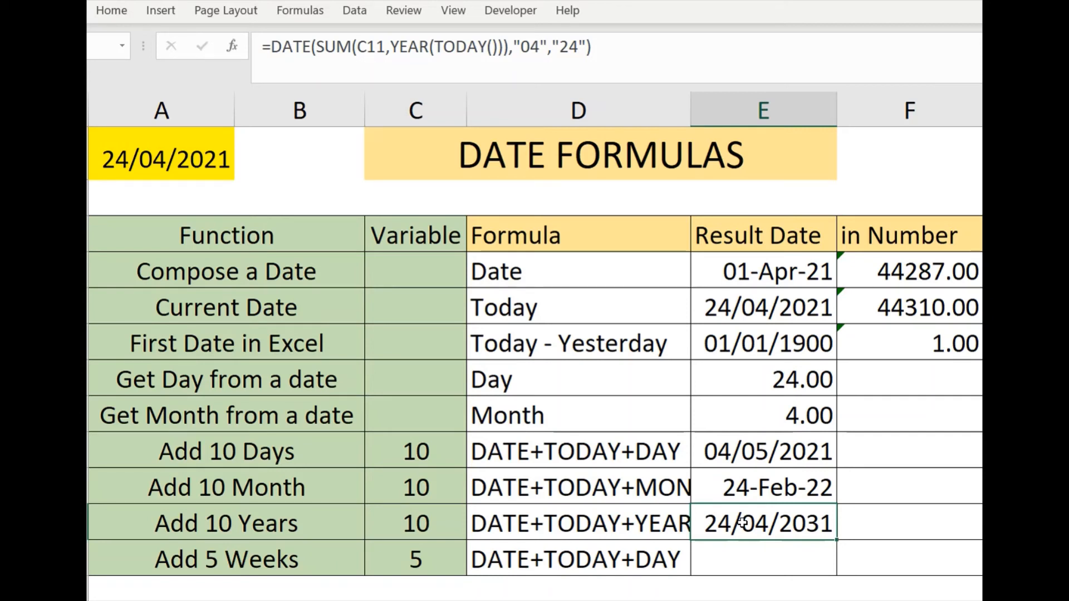
- Check the Variable and Formula cells of the Add 5 Weeks row
{"action": "key", "text": "Down"}
{"action": "key", "text": "Left"}
{"action": "key", "text": "Left"}
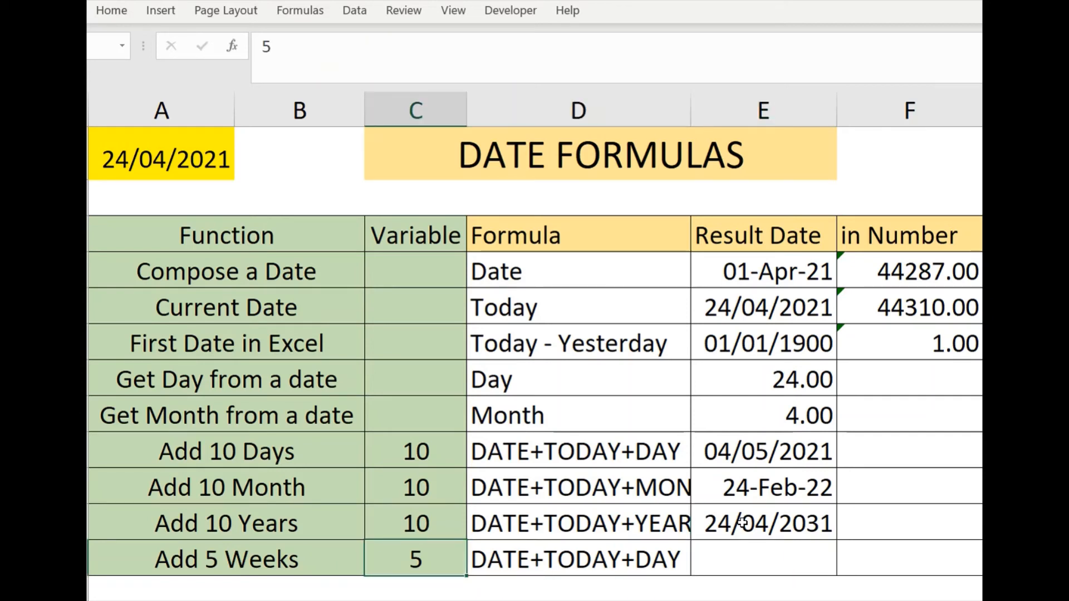
{"action": "key", "text": "Right"}
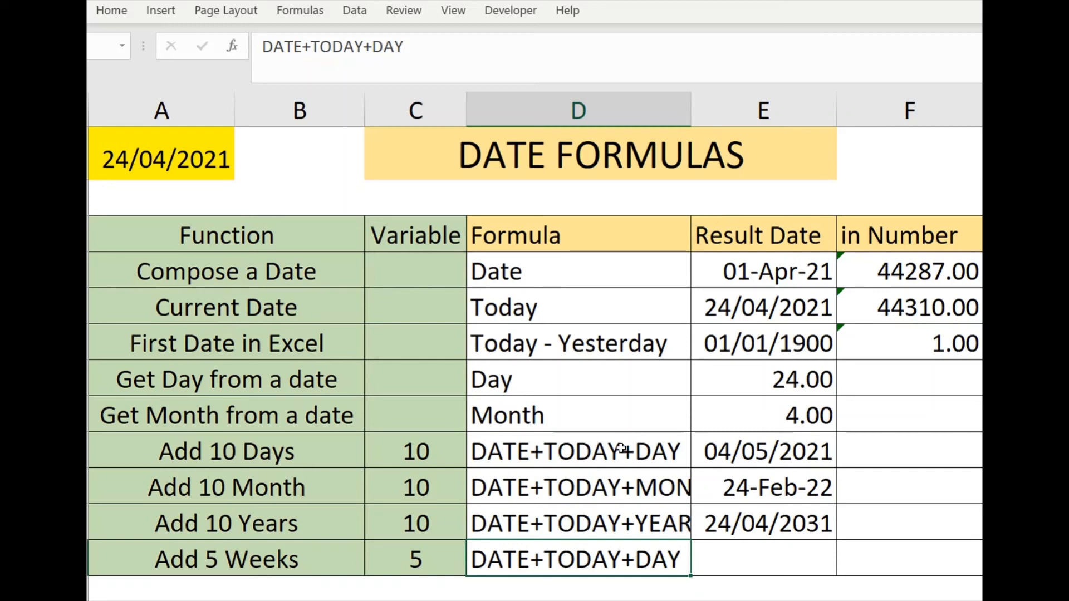
- Begin the Result Date formula of the Add 5 Weeks row with DATE, using "2021" as the year and "04" as the month
{"action": "left_click", "coordinate": [590, 458]}
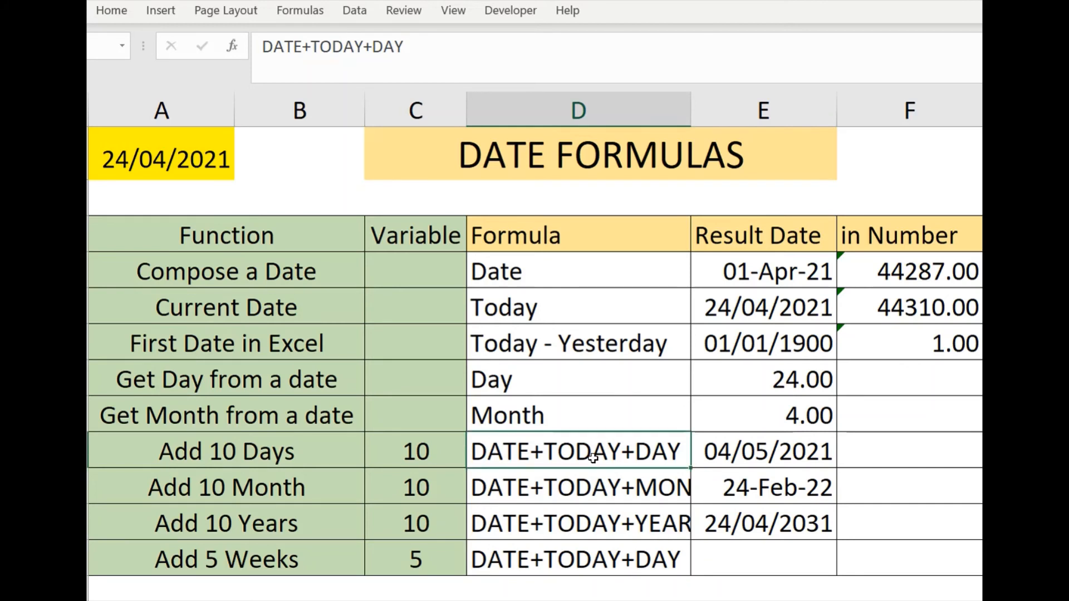
{"action": "left_click", "coordinate": [612, 558]}
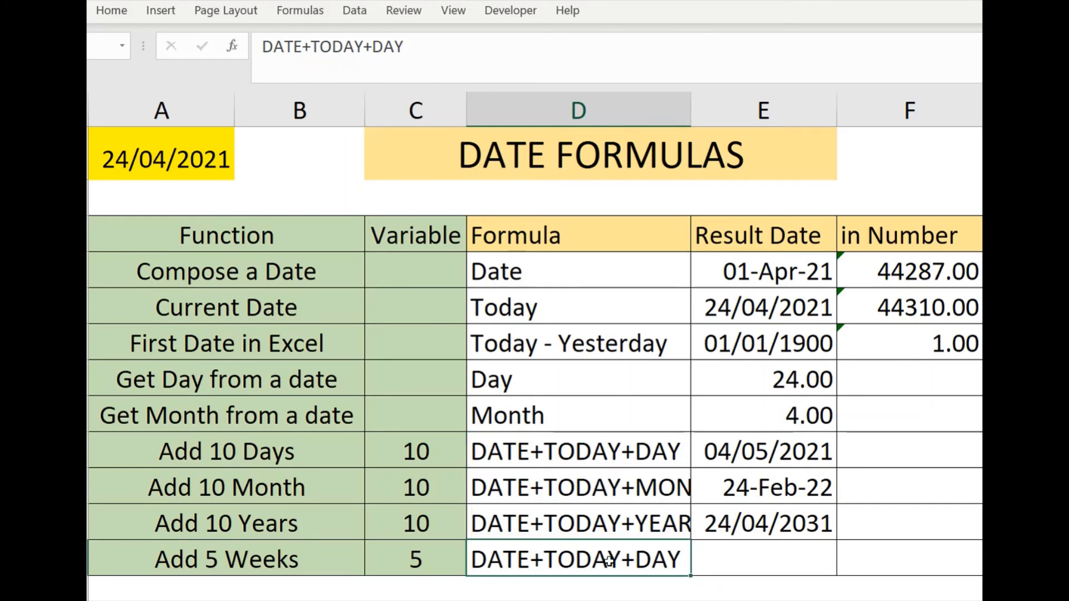
{"action": "left_click", "coordinate": [717, 563]}
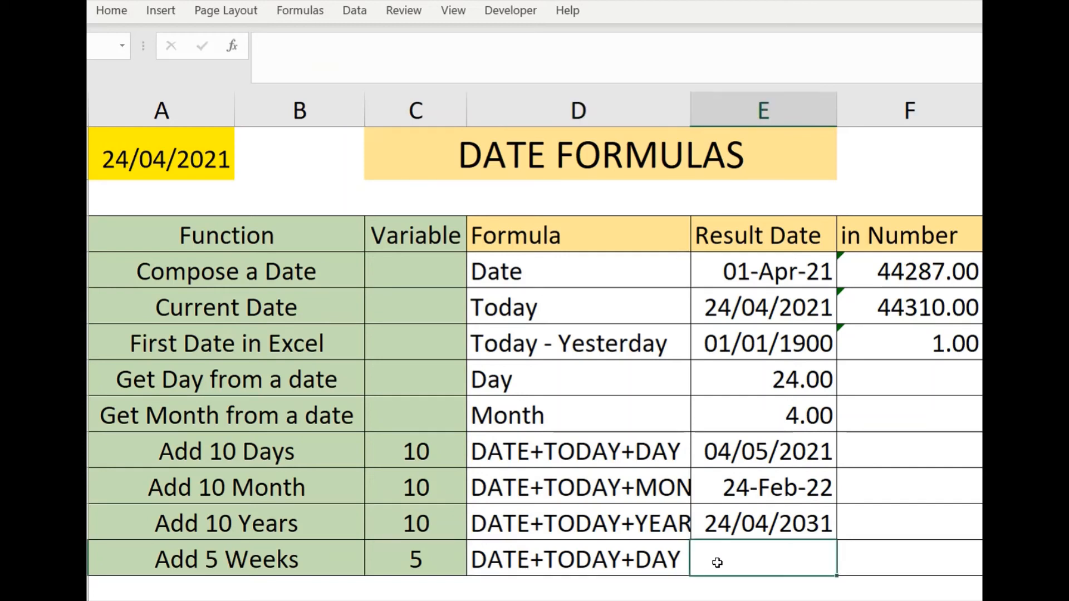
{"action": "left_click", "coordinate": [523, 63]}
{"action": "type", "text": "=S"}
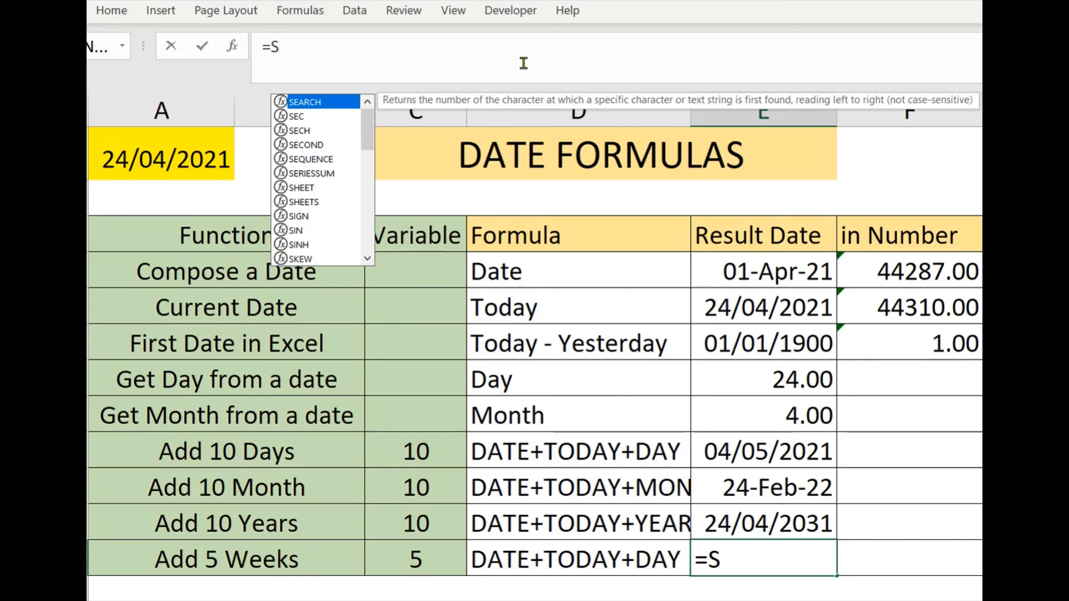
{"action": "key", "text": "BackSpace"}
{"action": "type", "text": "a"}
{"action": "key", "text": "BackSpace"}
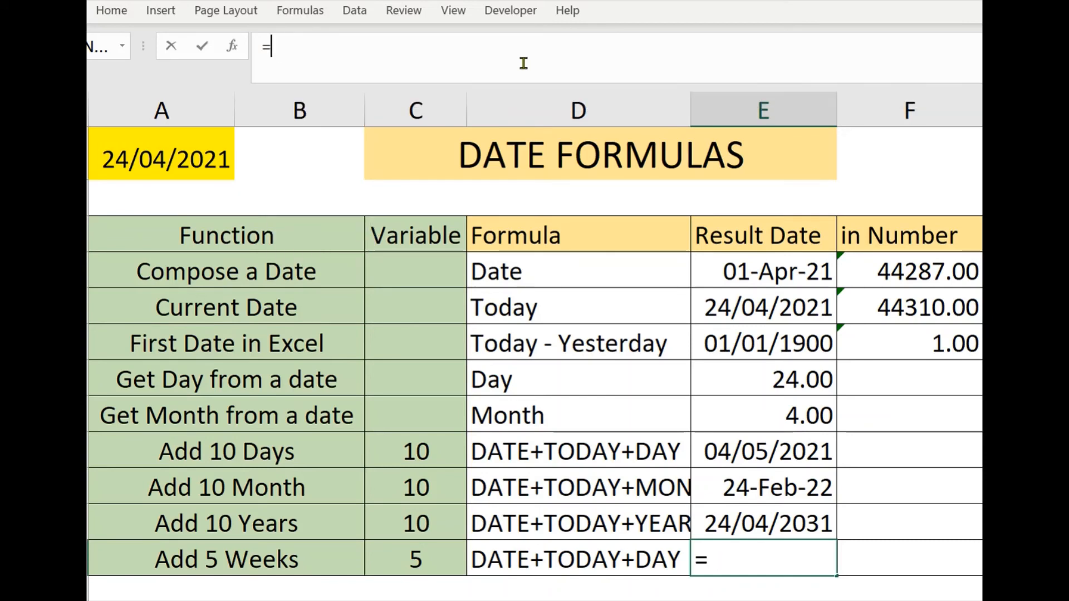
{"action": "type", "text": "da"}
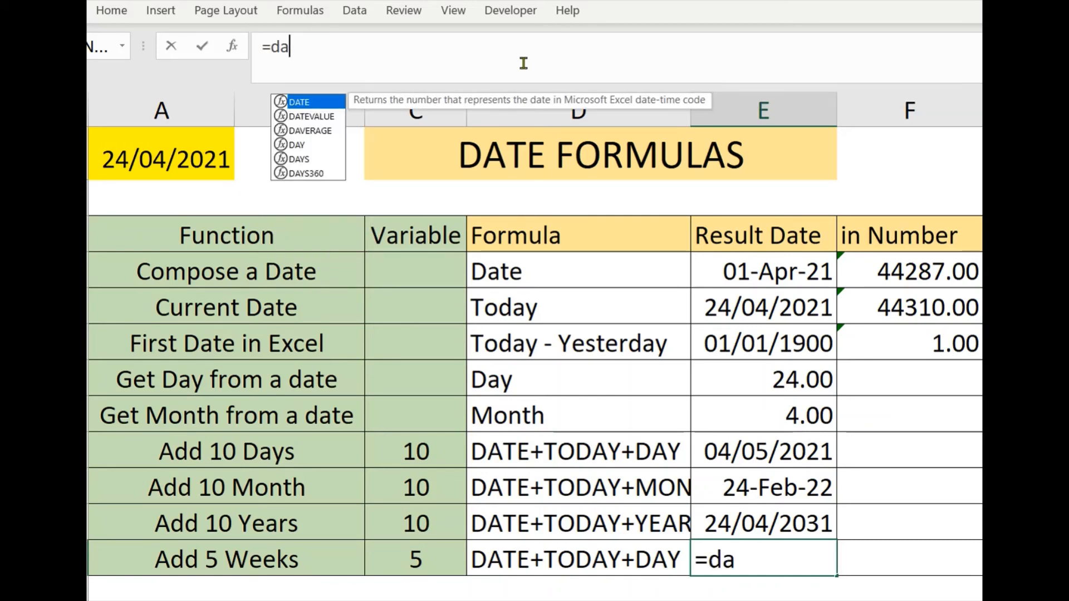
{"action": "type", "text": "te("}
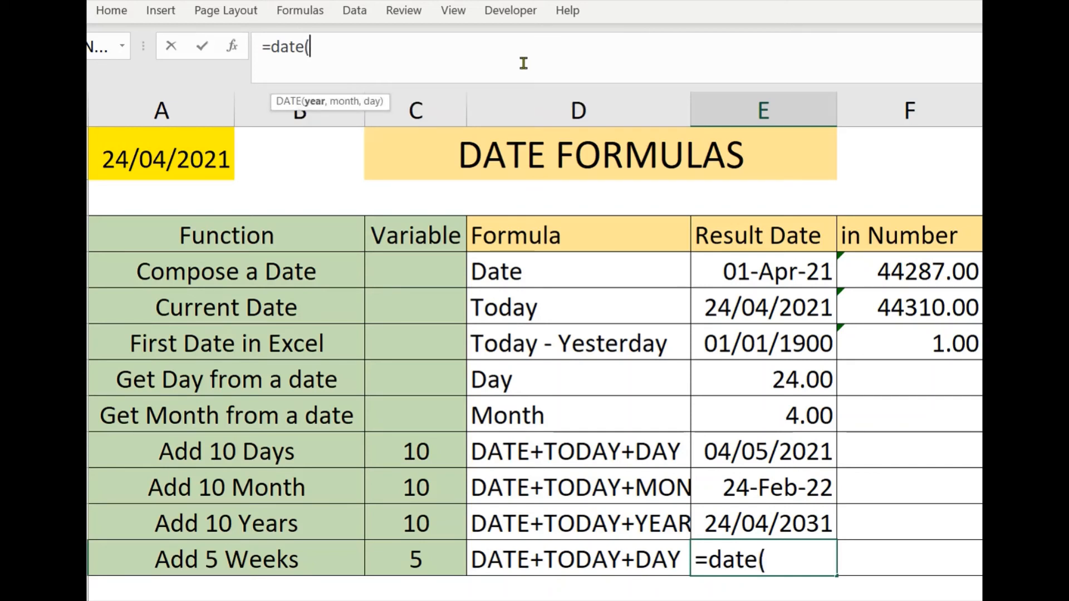
{"action": "type", "text": "\"2021"}
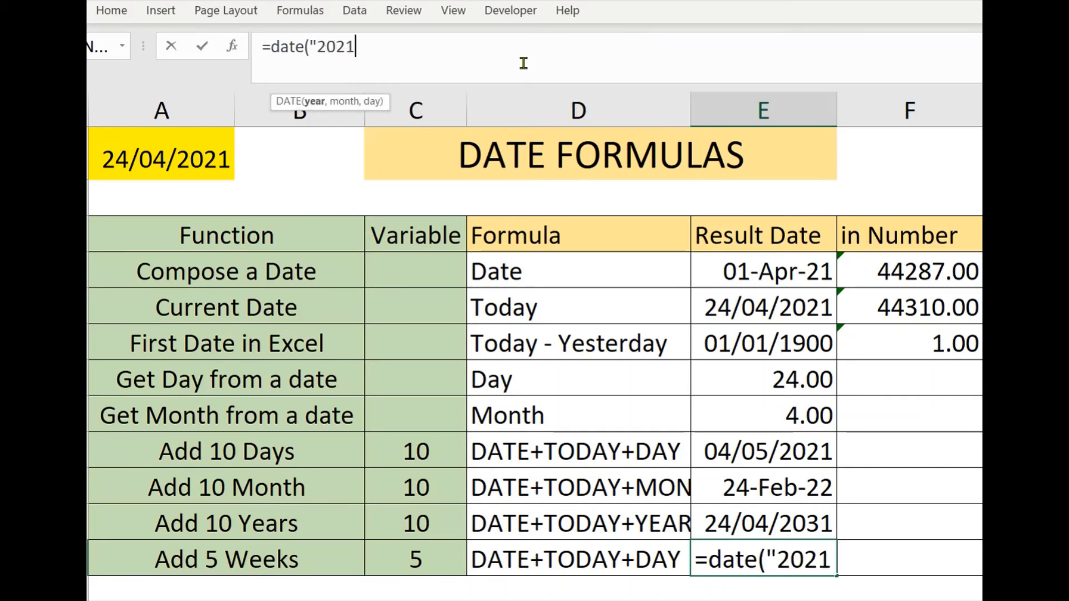
{"action": "type", "text": "\""}
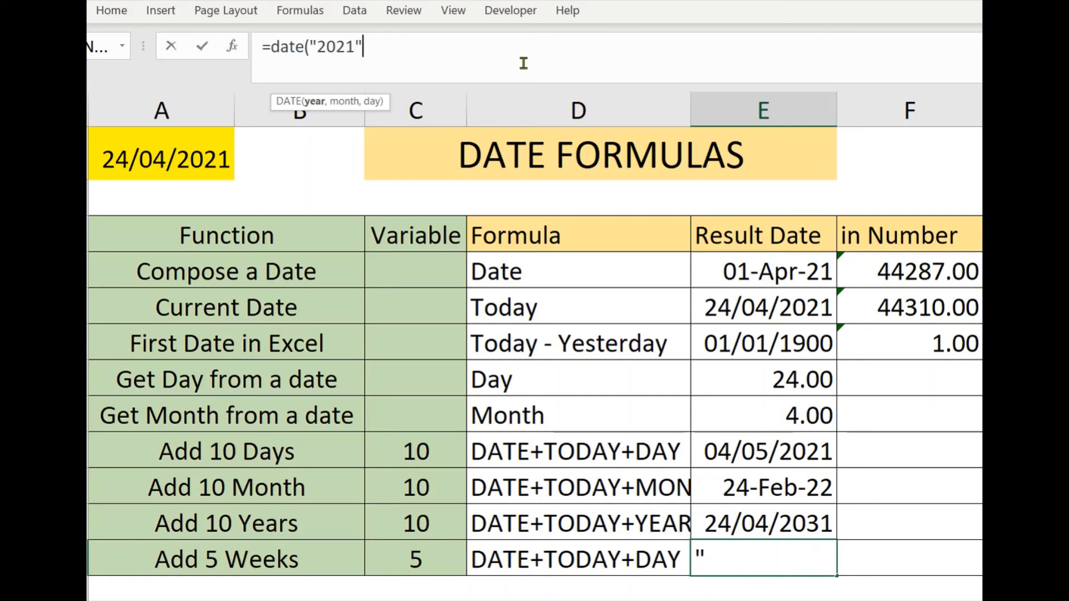
{"action": "type", "text": ","}
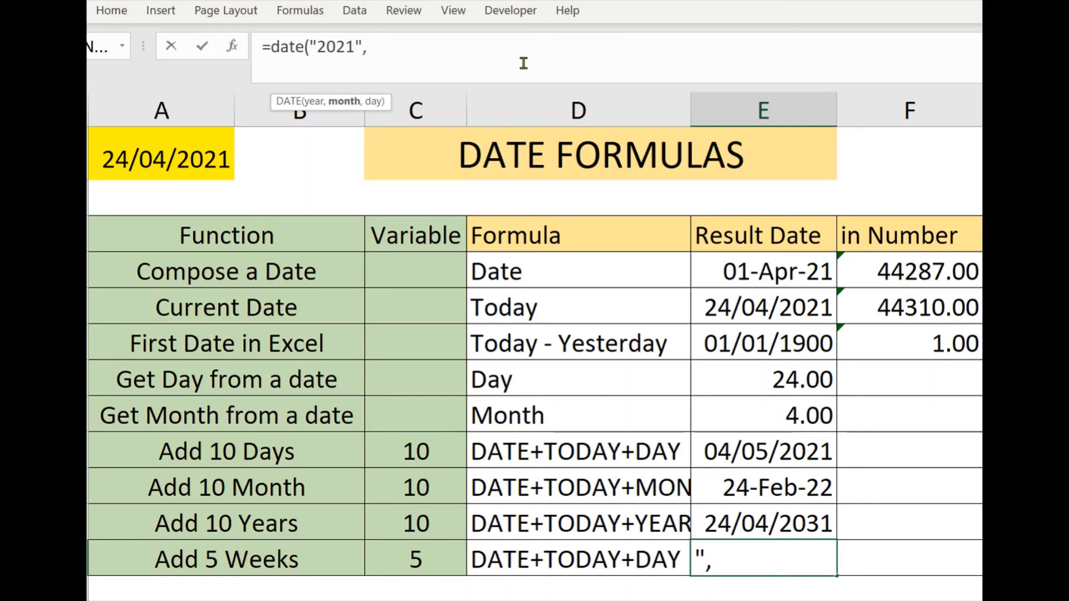
{"action": "type", "text": "\"04\""}
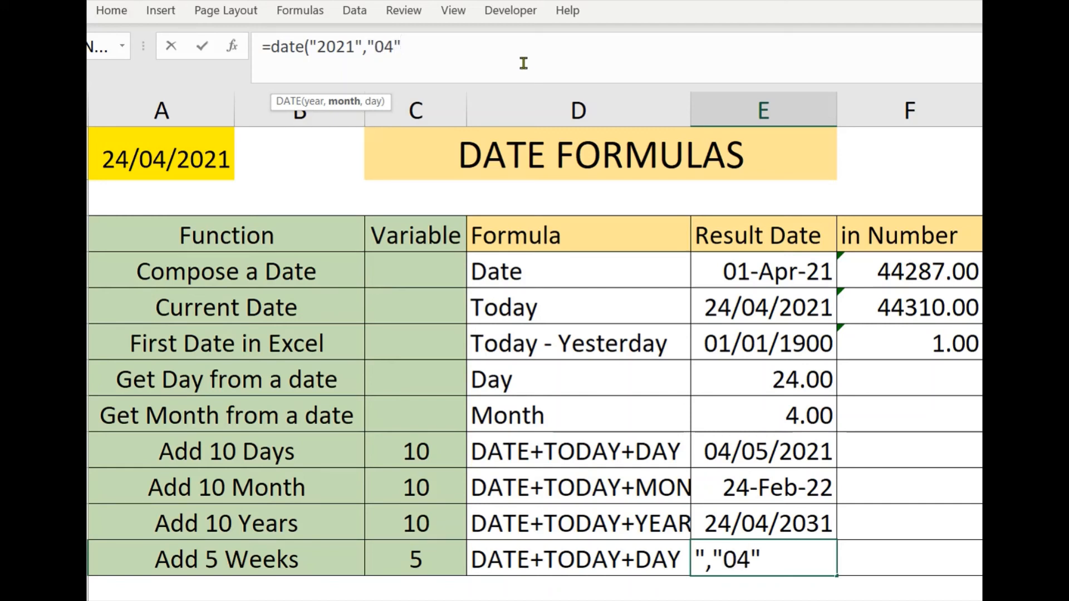
- Complete the Add 5 Weeks formula with SUM(DAY(TODAY()),C12*7) as the day argument and commit it
{"action": "type", "text": ",S"}
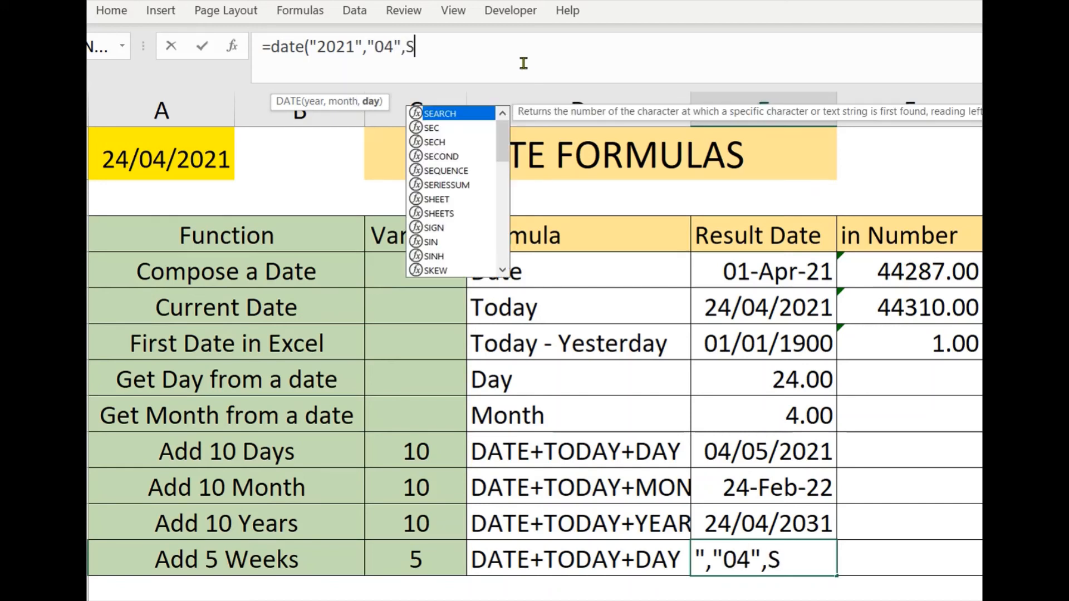
{"action": "type", "text": "UM("}
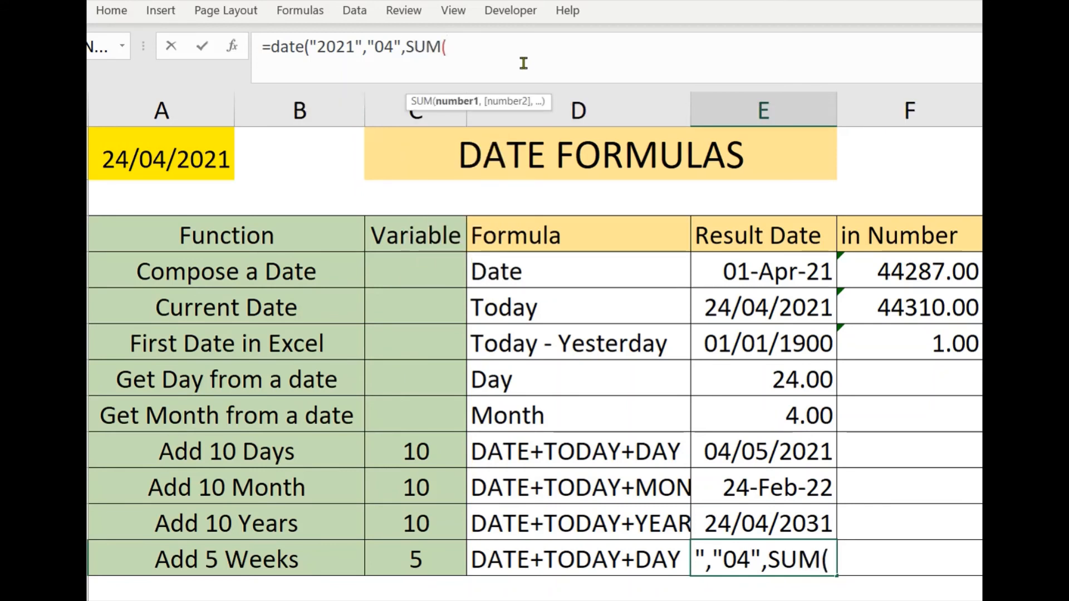
{"action": "type", "text": "dat"}
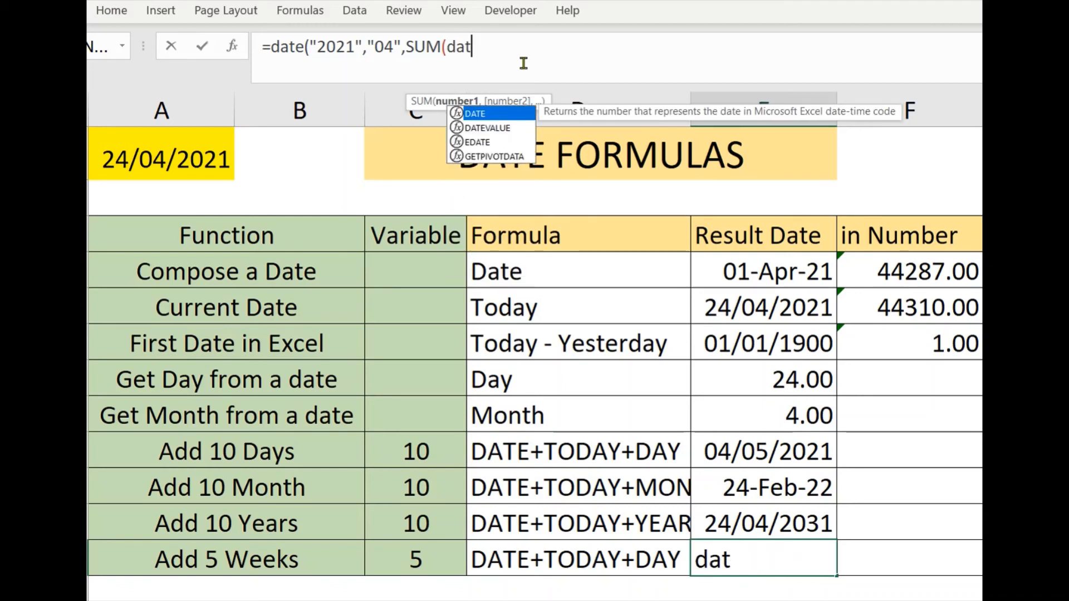
{"action": "key", "text": "BackSpace"}
{"action": "type", "text": "y("}
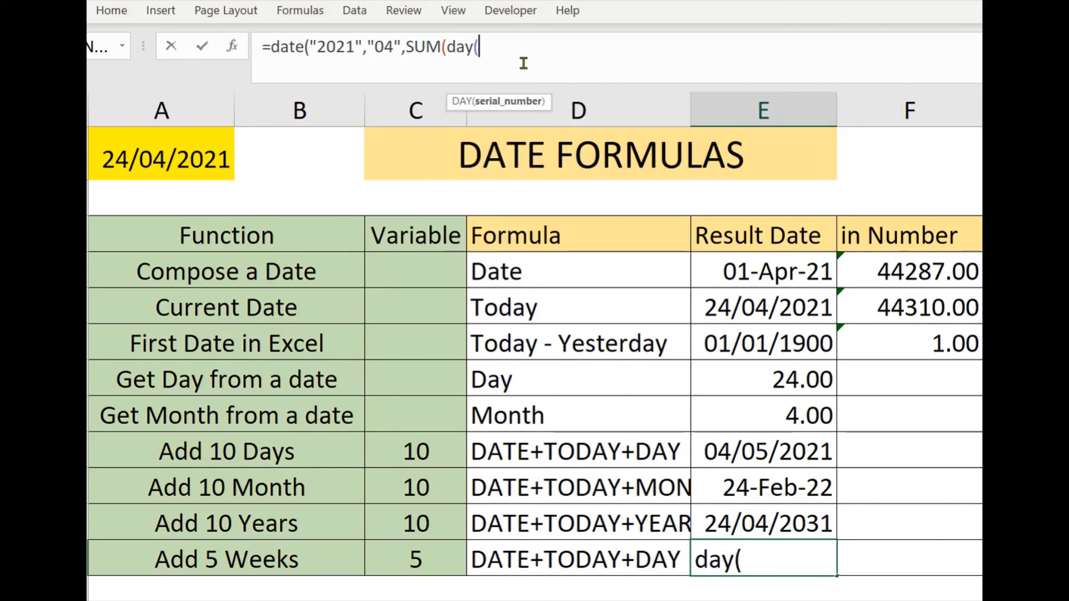
{"action": "type", "text": "today"}
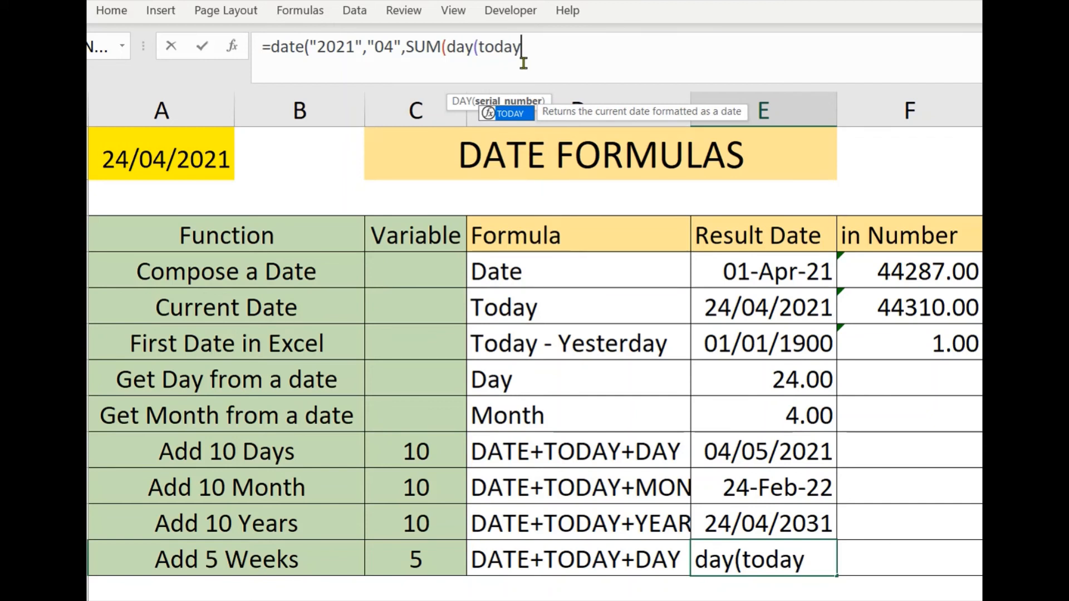
{"action": "type", "text": "())"}
{"action": "key", "text": "BackSpace"}
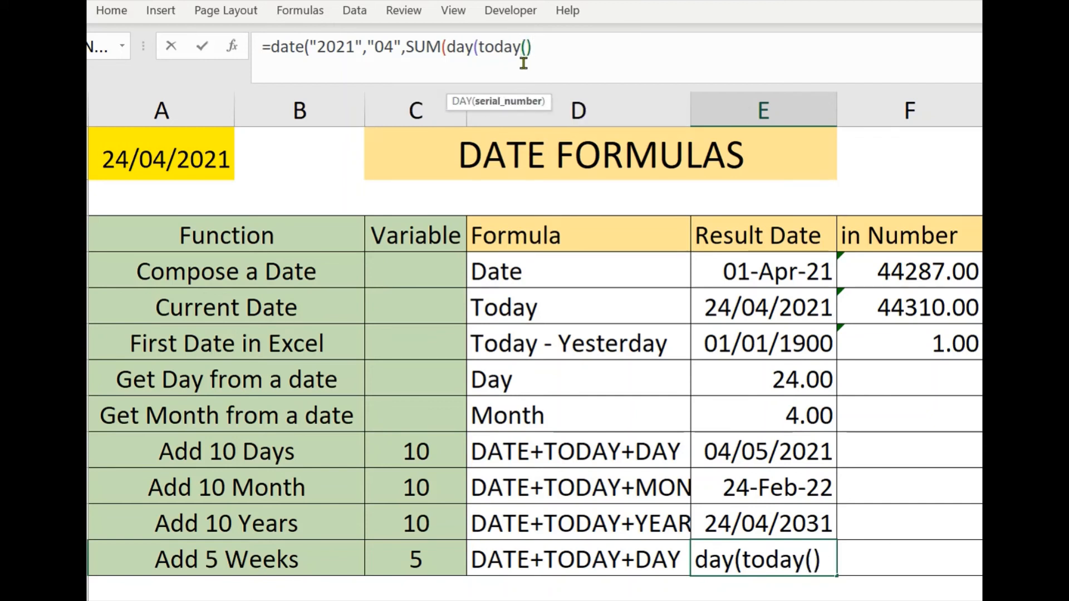
{"action": "type", "text": "),"}
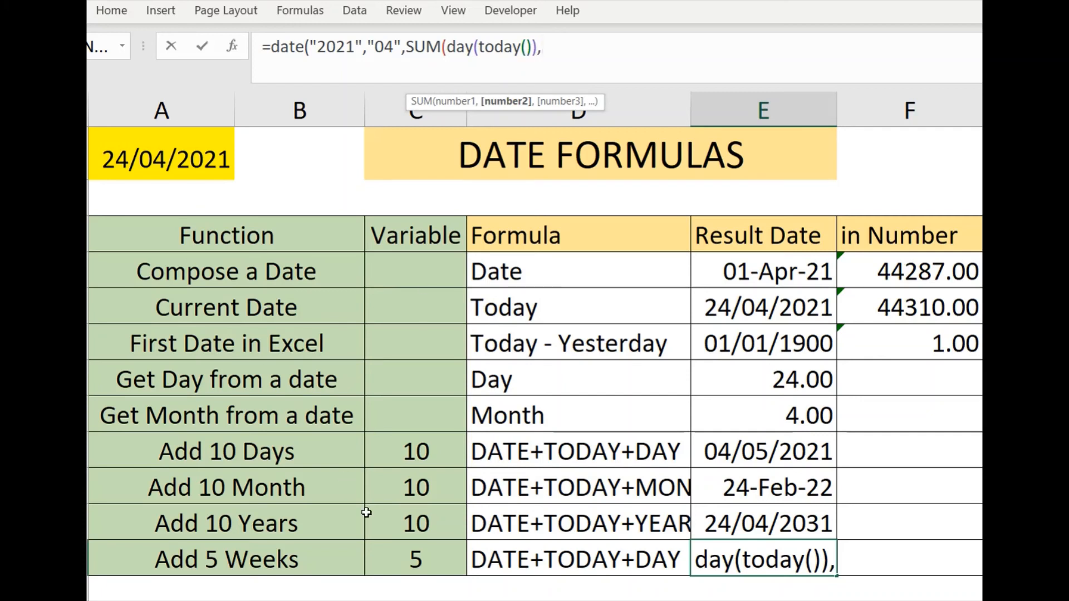
{"action": "left_click", "coordinate": [414, 559]}
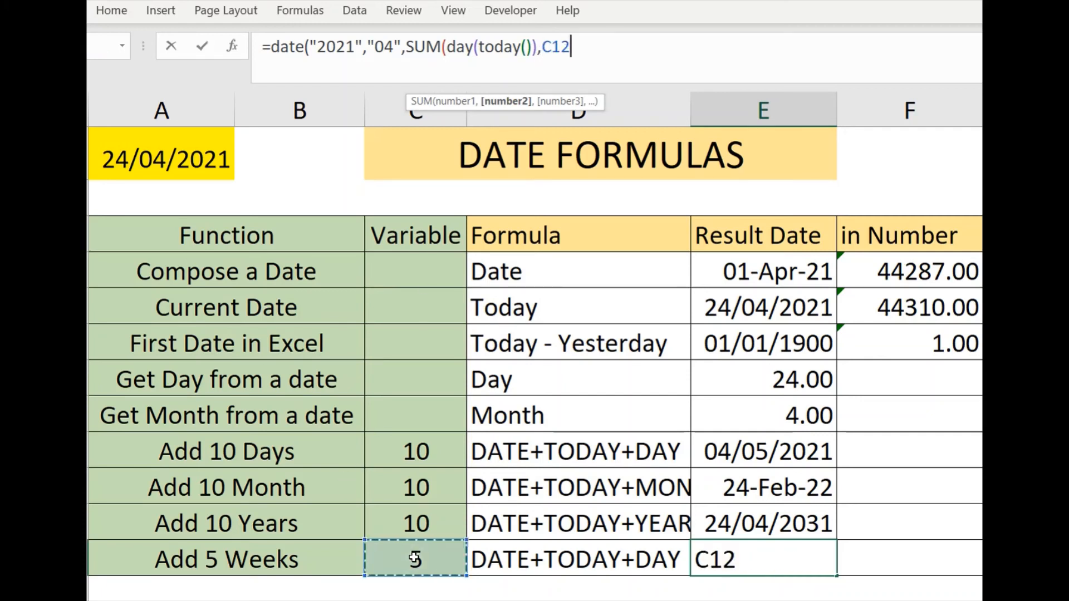
{"action": "type", "text": "*7"}
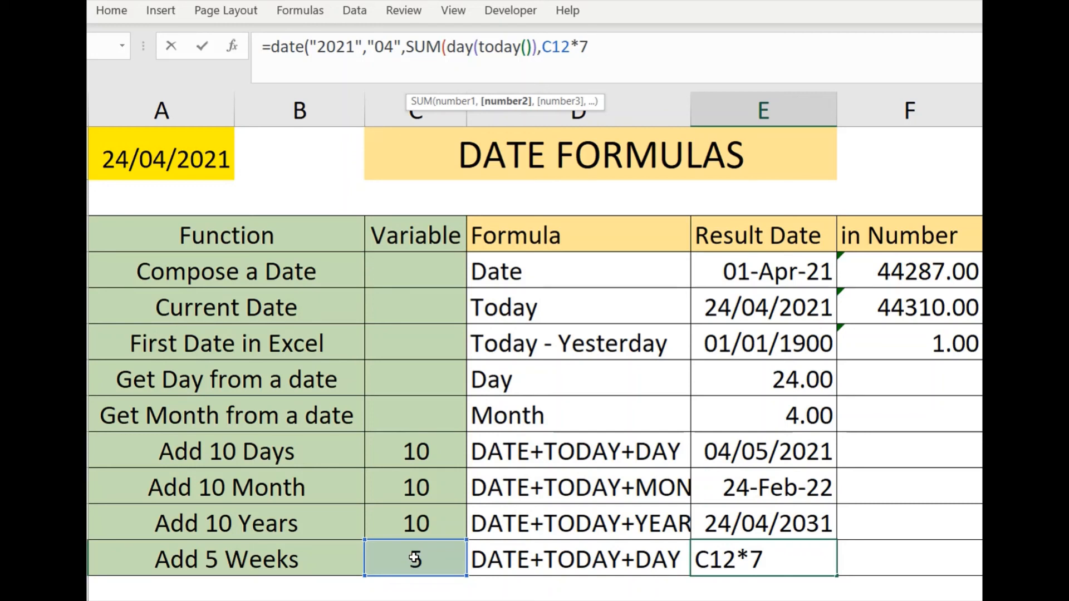
{"action": "type", "text": ")"}
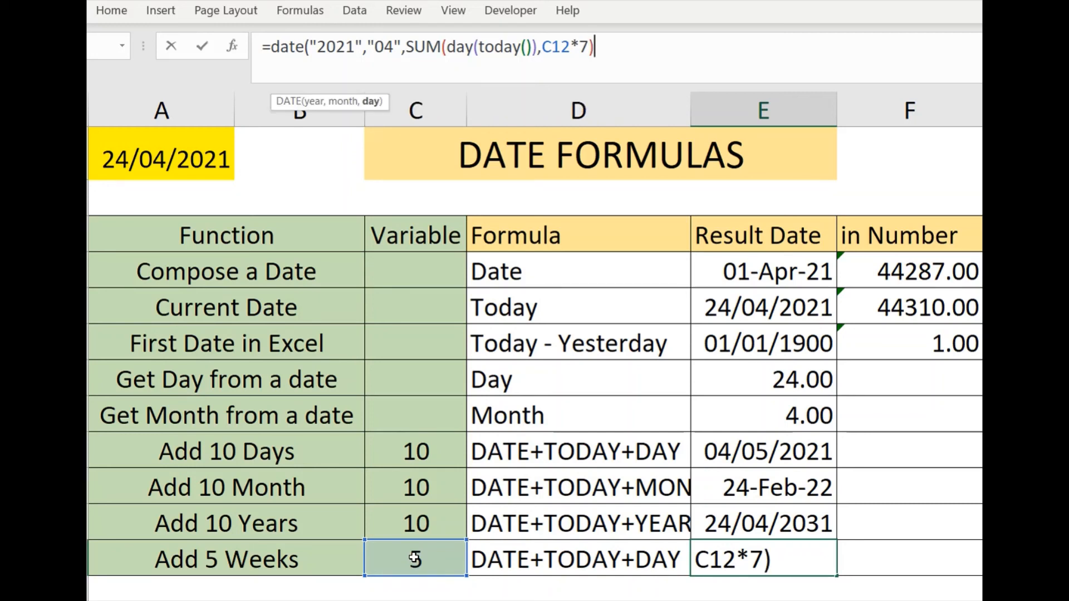
{"action": "type", "text": ")"}
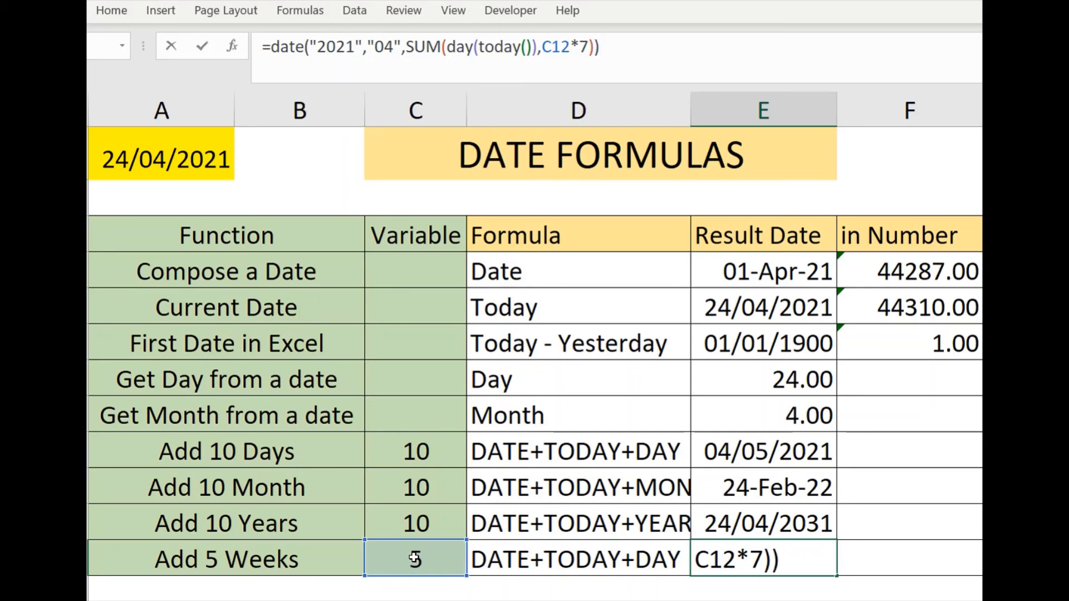
{"action": "key", "text": "Return"}
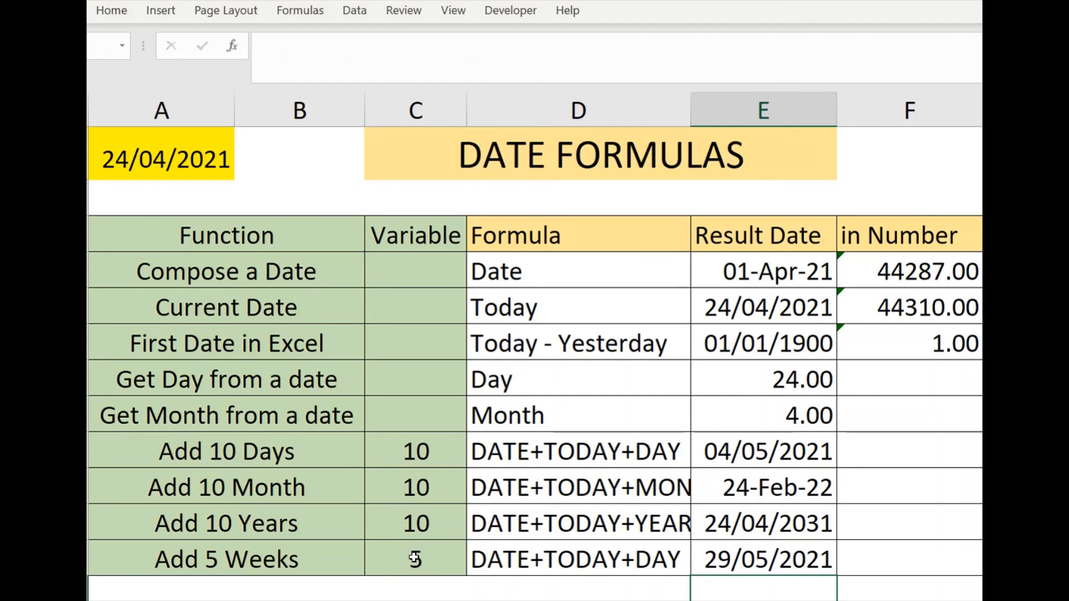
- Review the month argument and the rest of the Result Date formula in the Add 5 Weeks row
{"action": "key", "text": "Up"}
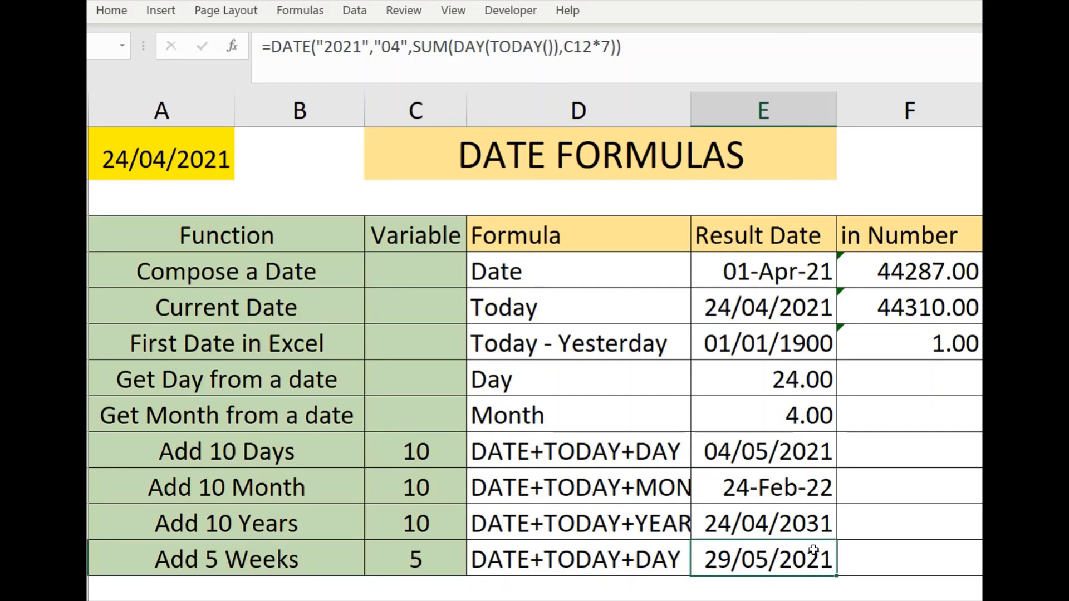
{"action": "left_click", "coordinate": [844, 550]}
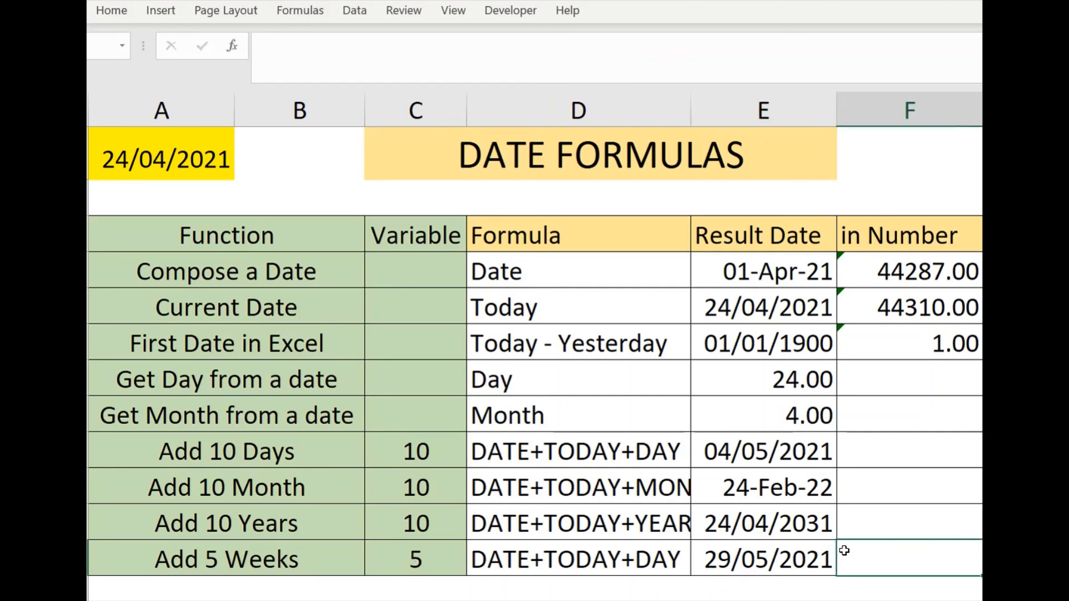
{"action": "left_click", "coordinate": [759, 559]}
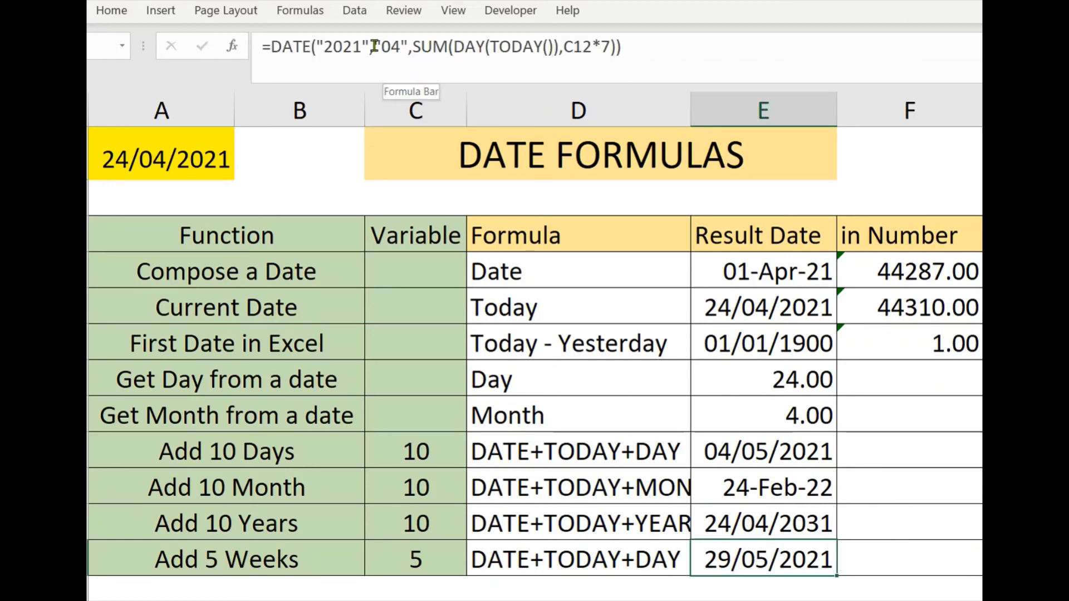
{"action": "left_click_drag", "start_coordinate": [374, 47], "coordinate": [408, 49]}
{"action": "left_click", "coordinate": [639, 52]}
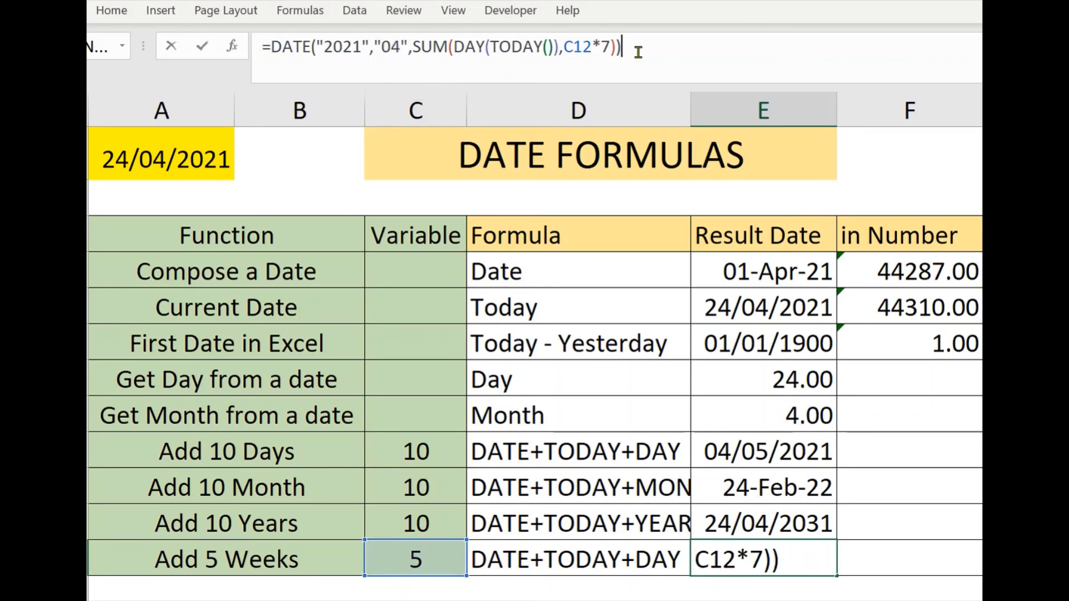
{"action": "key", "text": "Return"}
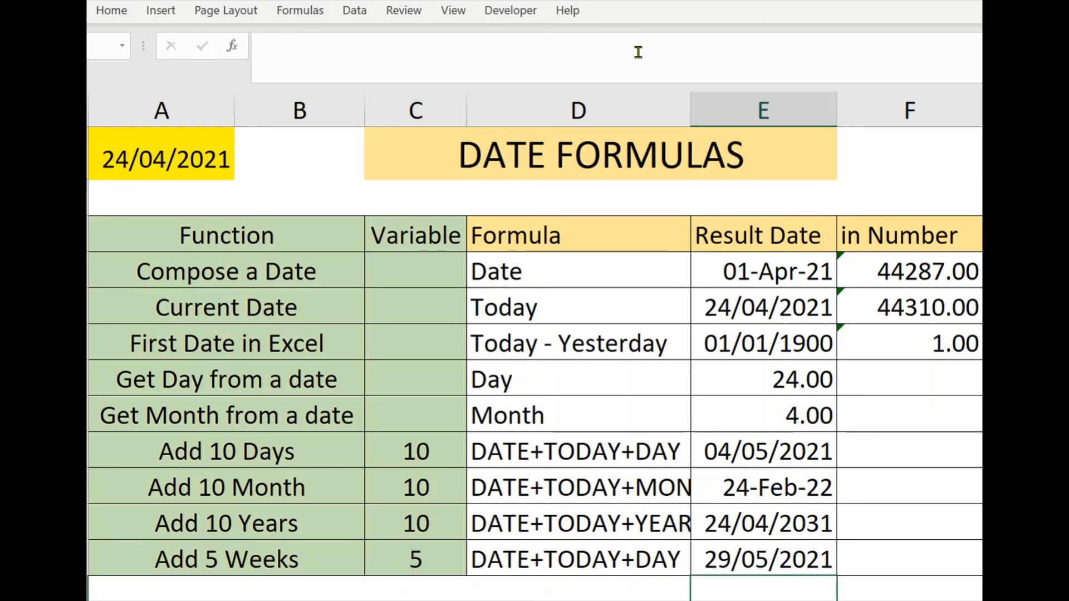